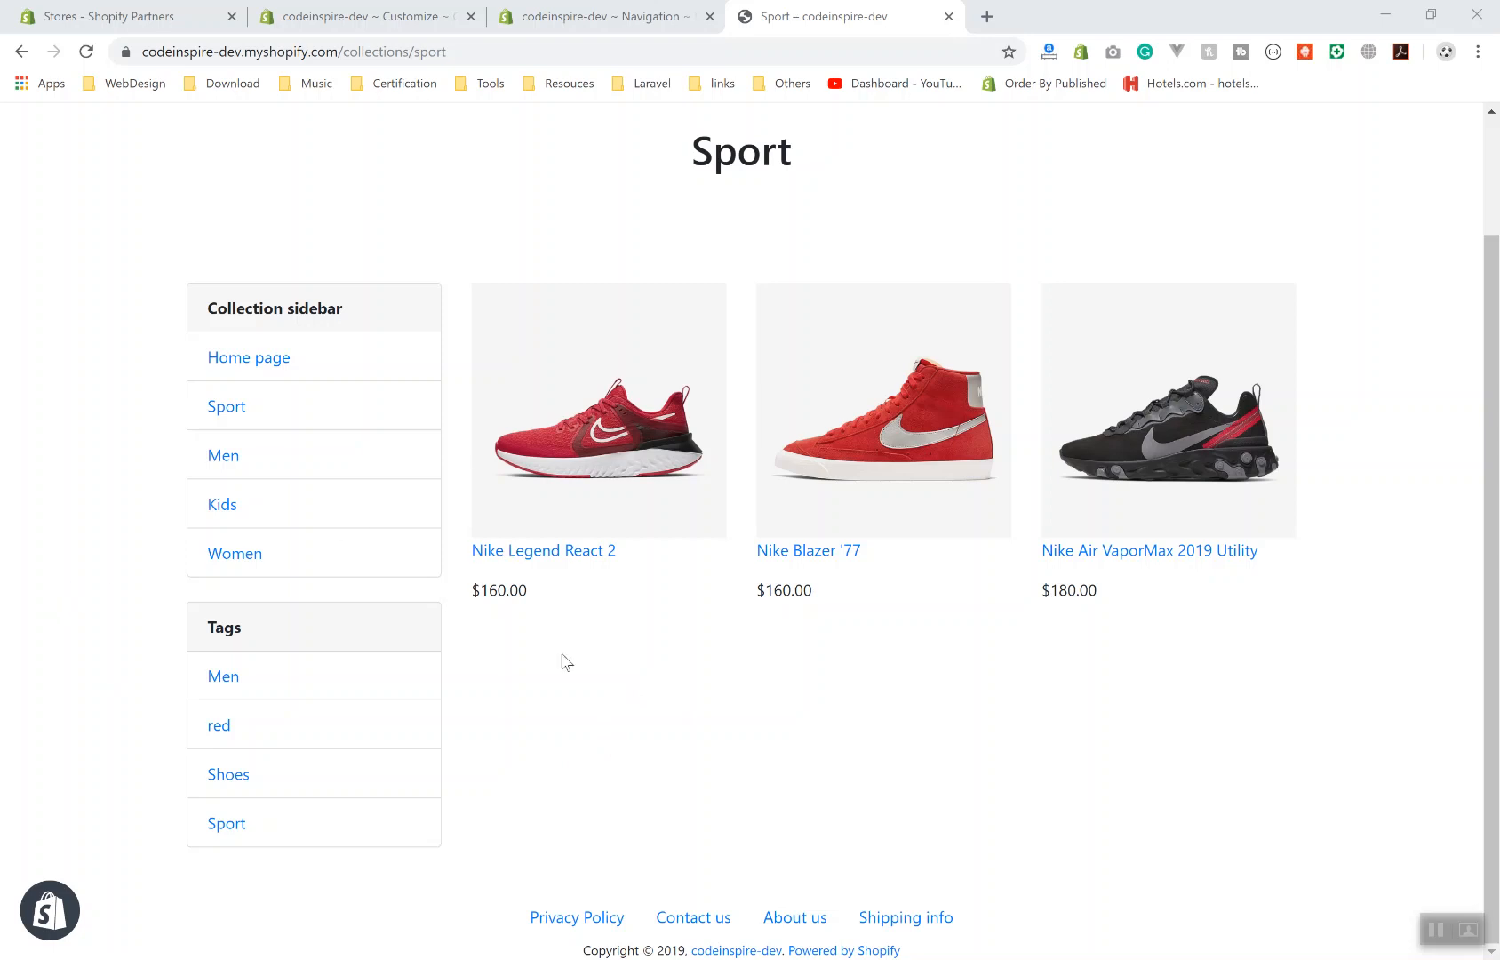
# - Place the caret at the end of the Sport collection address to append .json
pyautogui.click(470, 56)
pyautogui.click(483, 55)
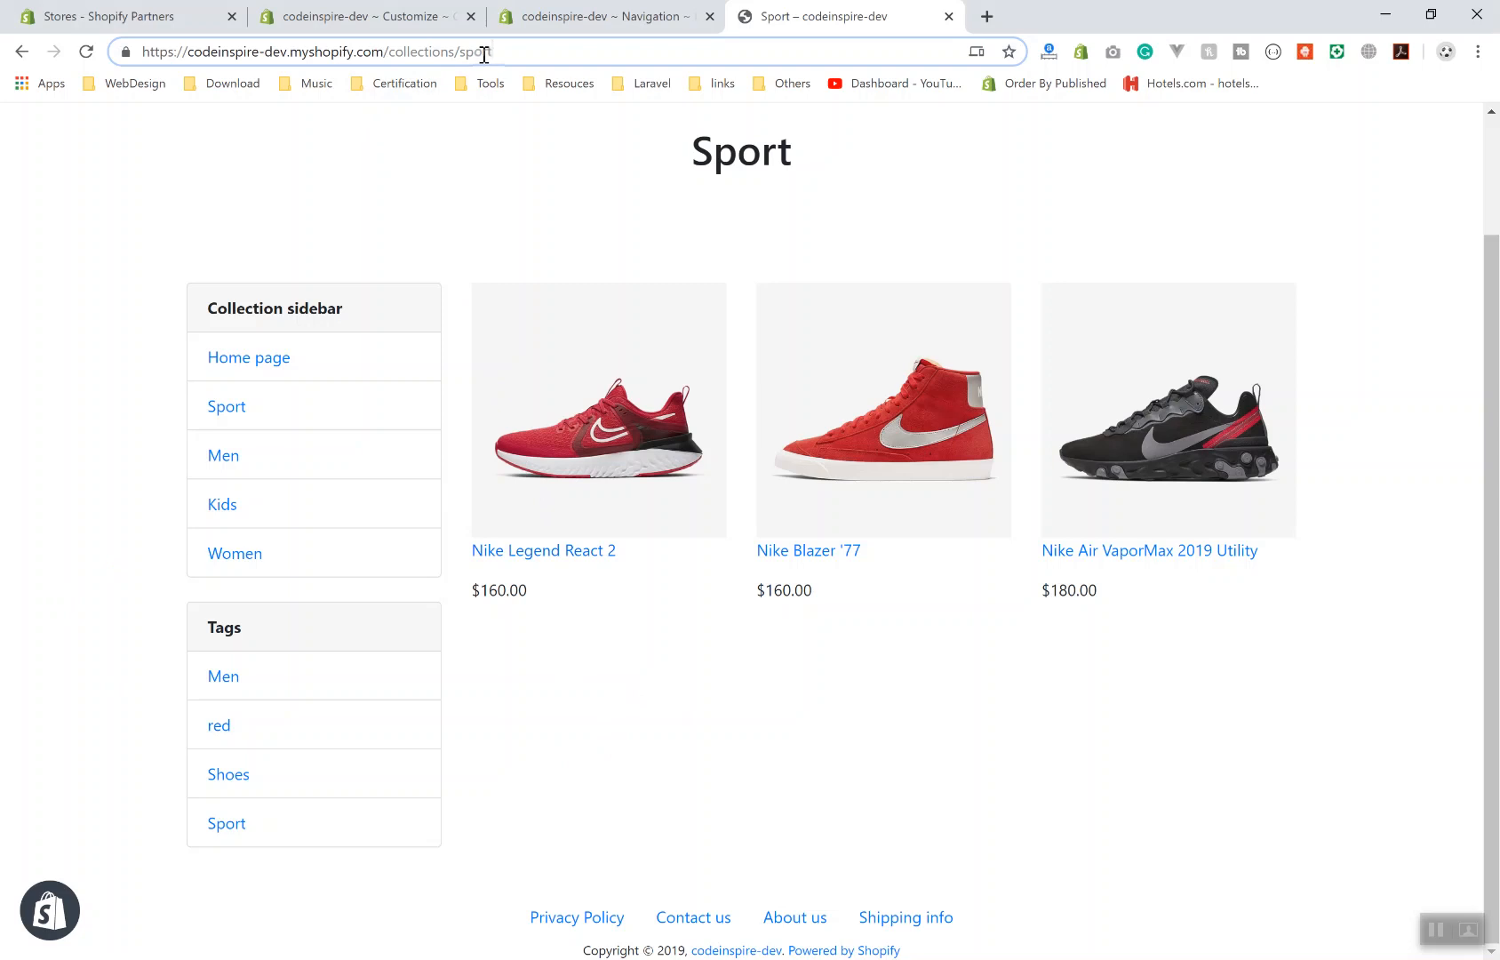
pyautogui.write('.')
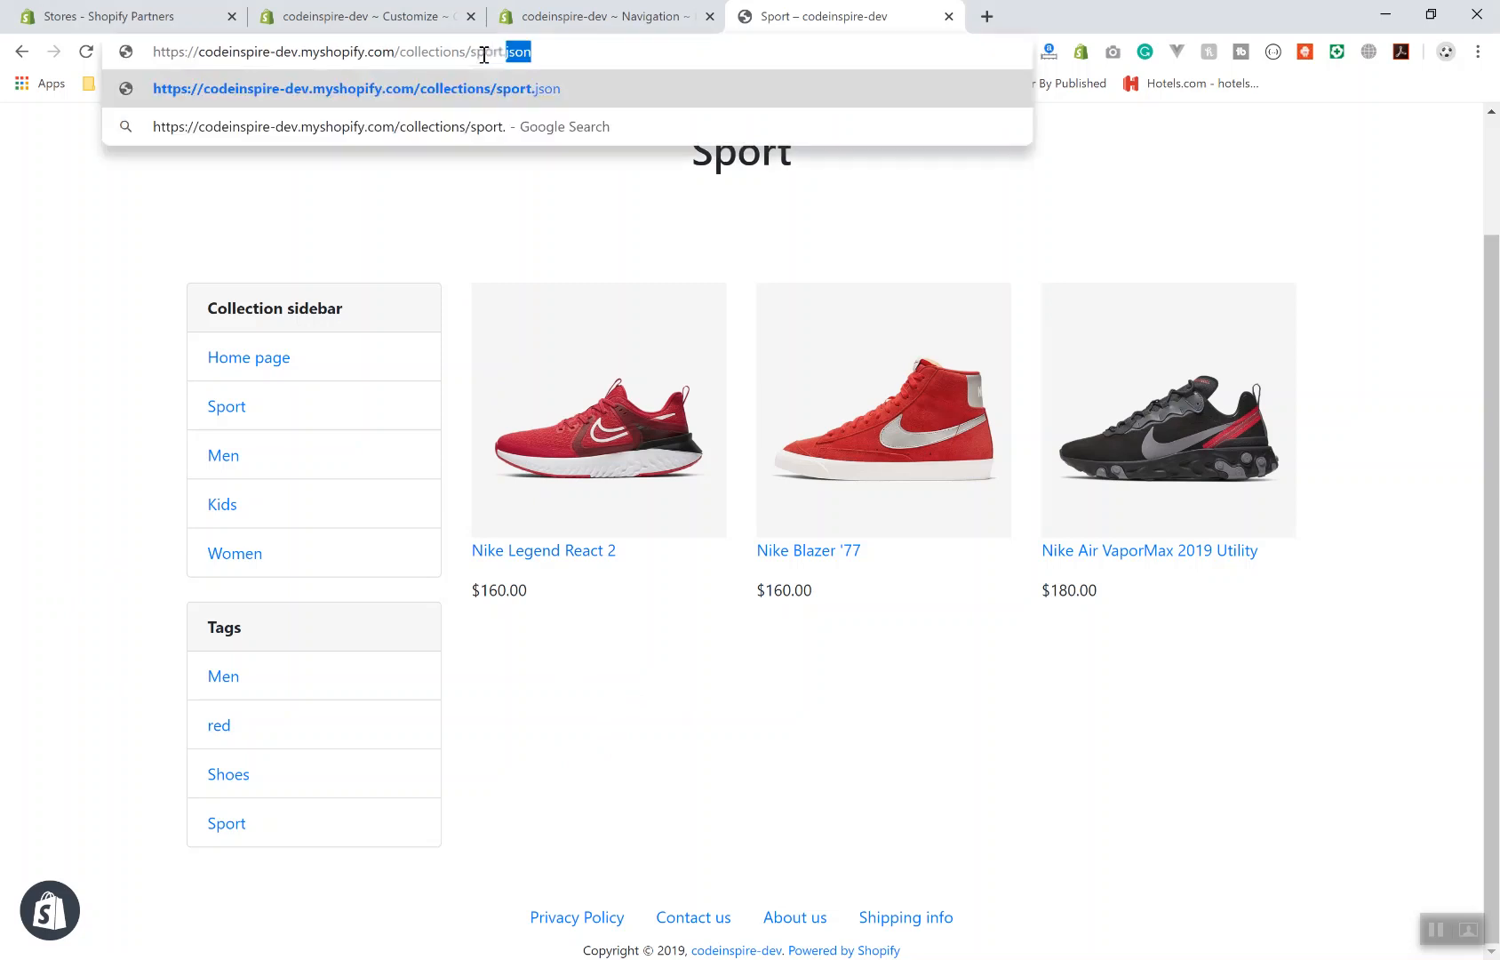
pyautogui.write('json')
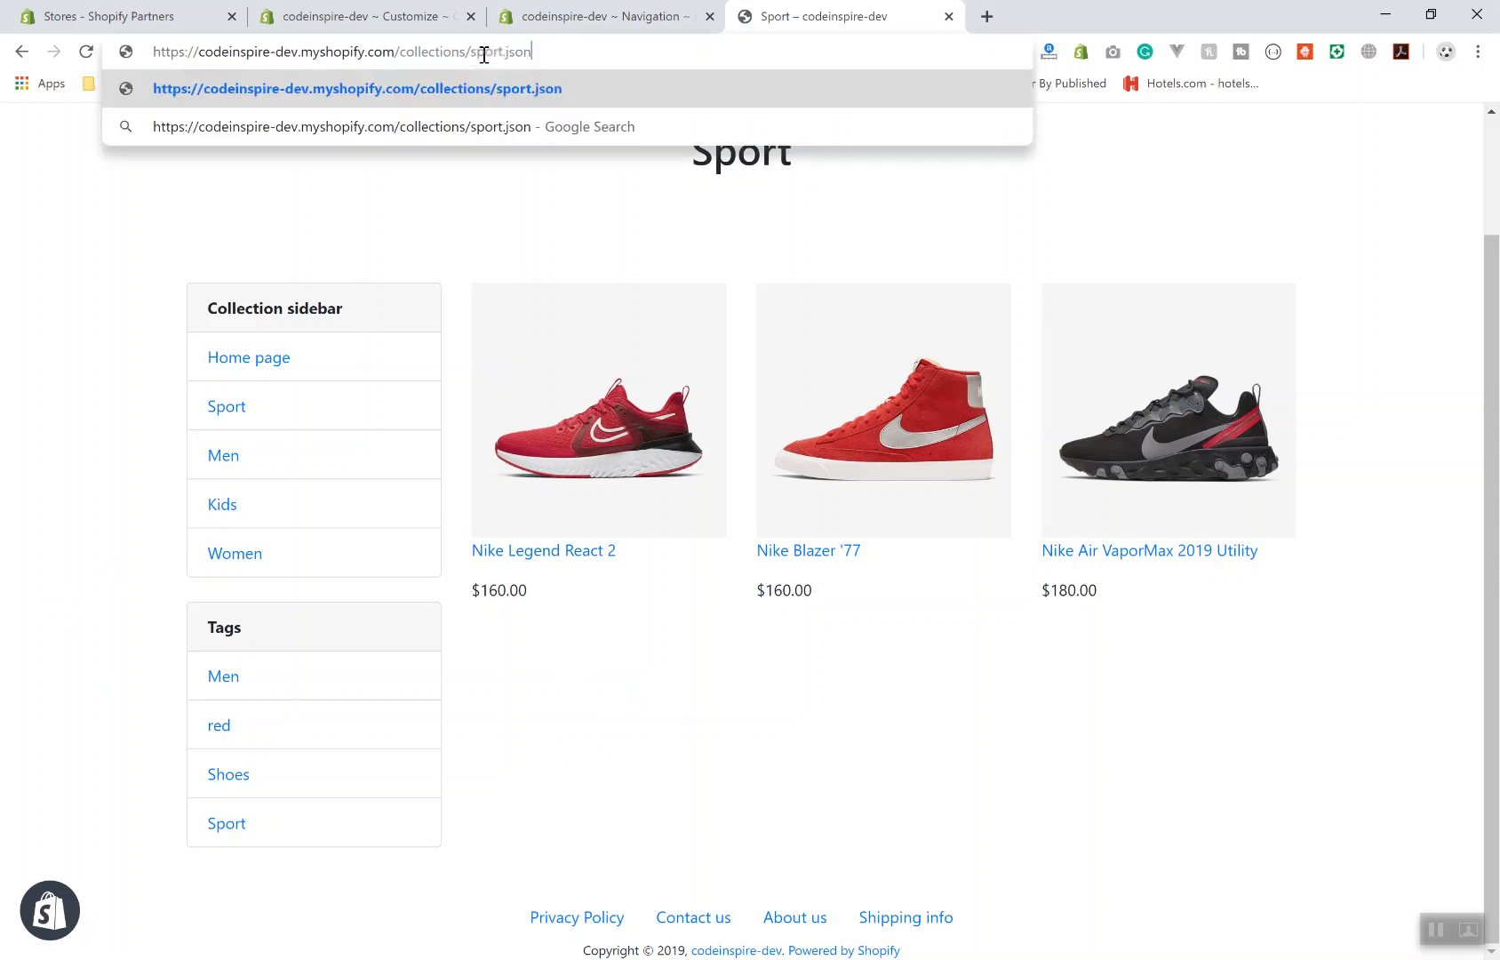
# - Load collections/sport.json and review the collection data in raw JSON view
pyautogui.press('Return')
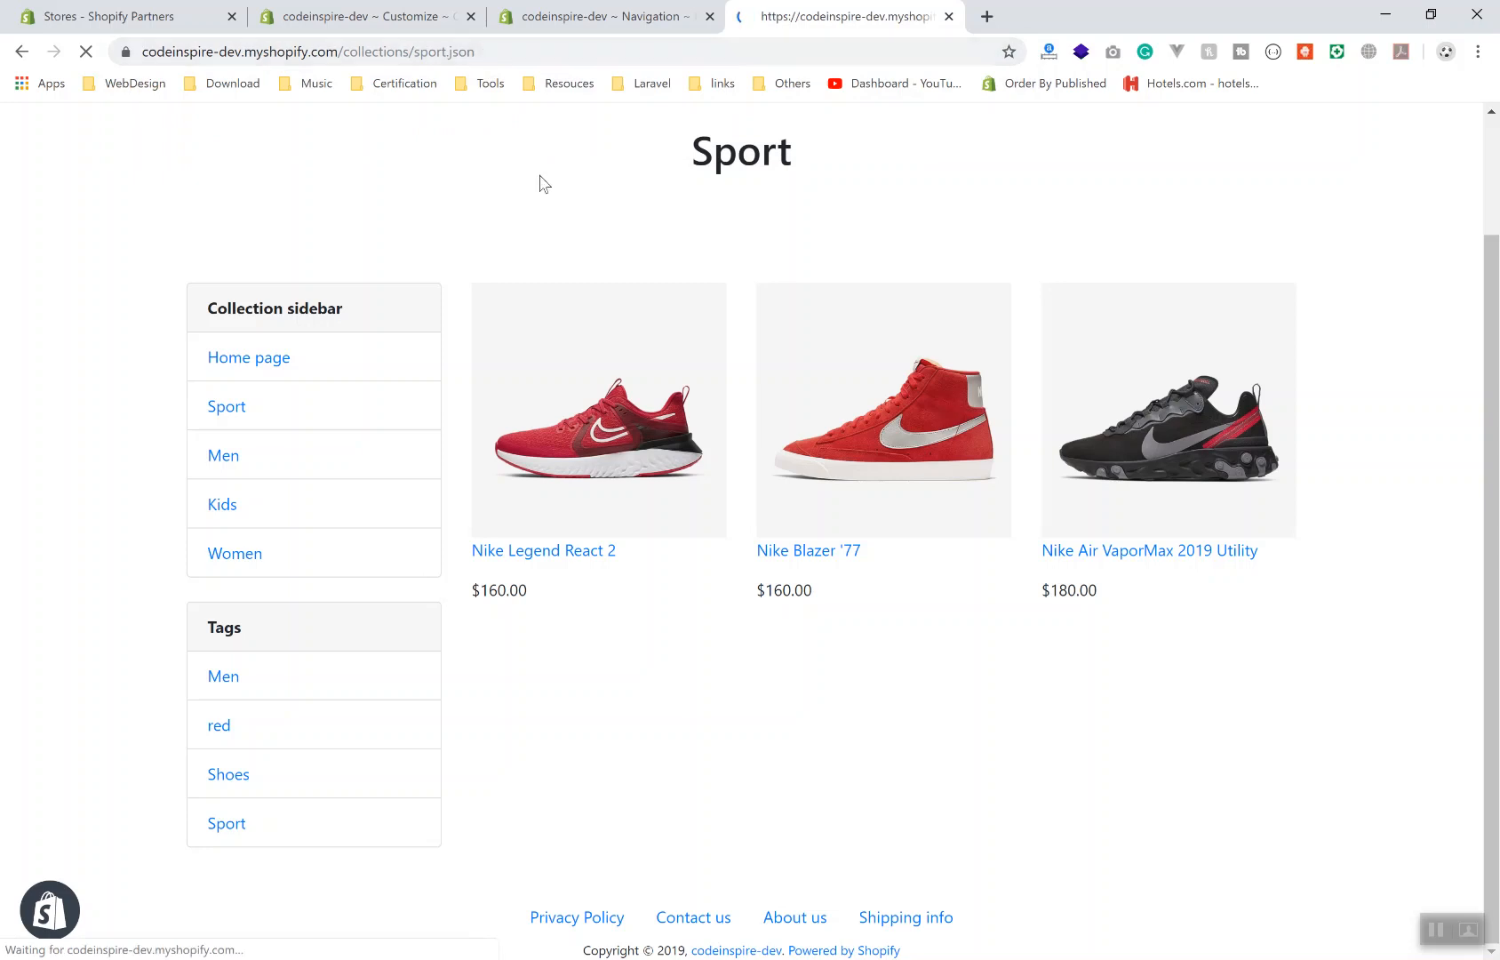
pyautogui.moveTo(223, 373); pyautogui.dragTo(15, 98)
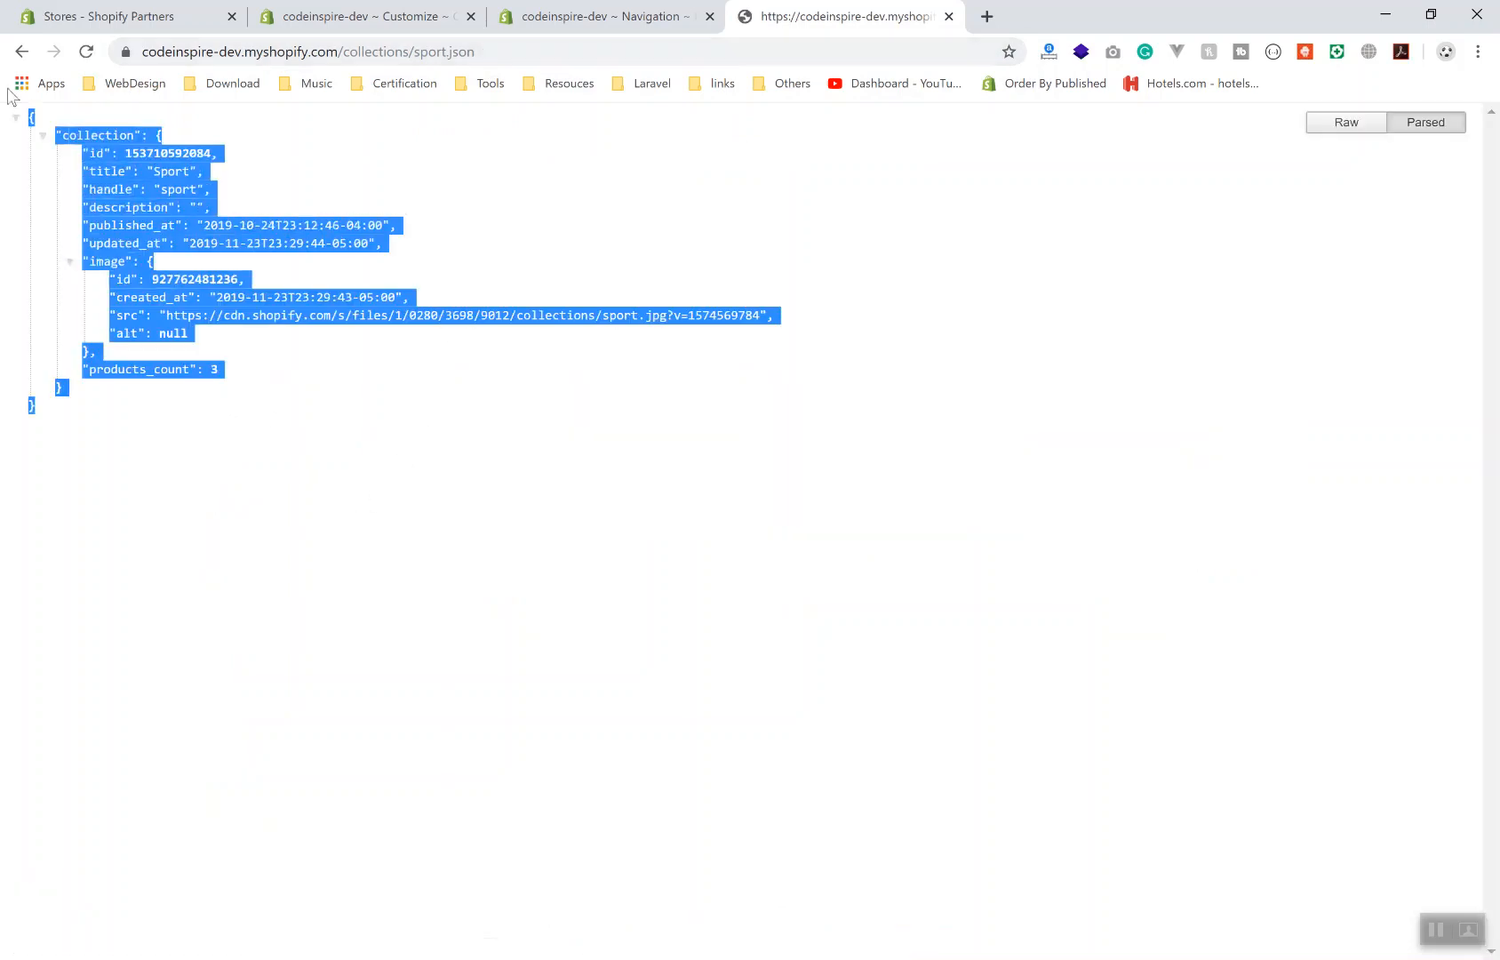
pyautogui.click(400, 531)
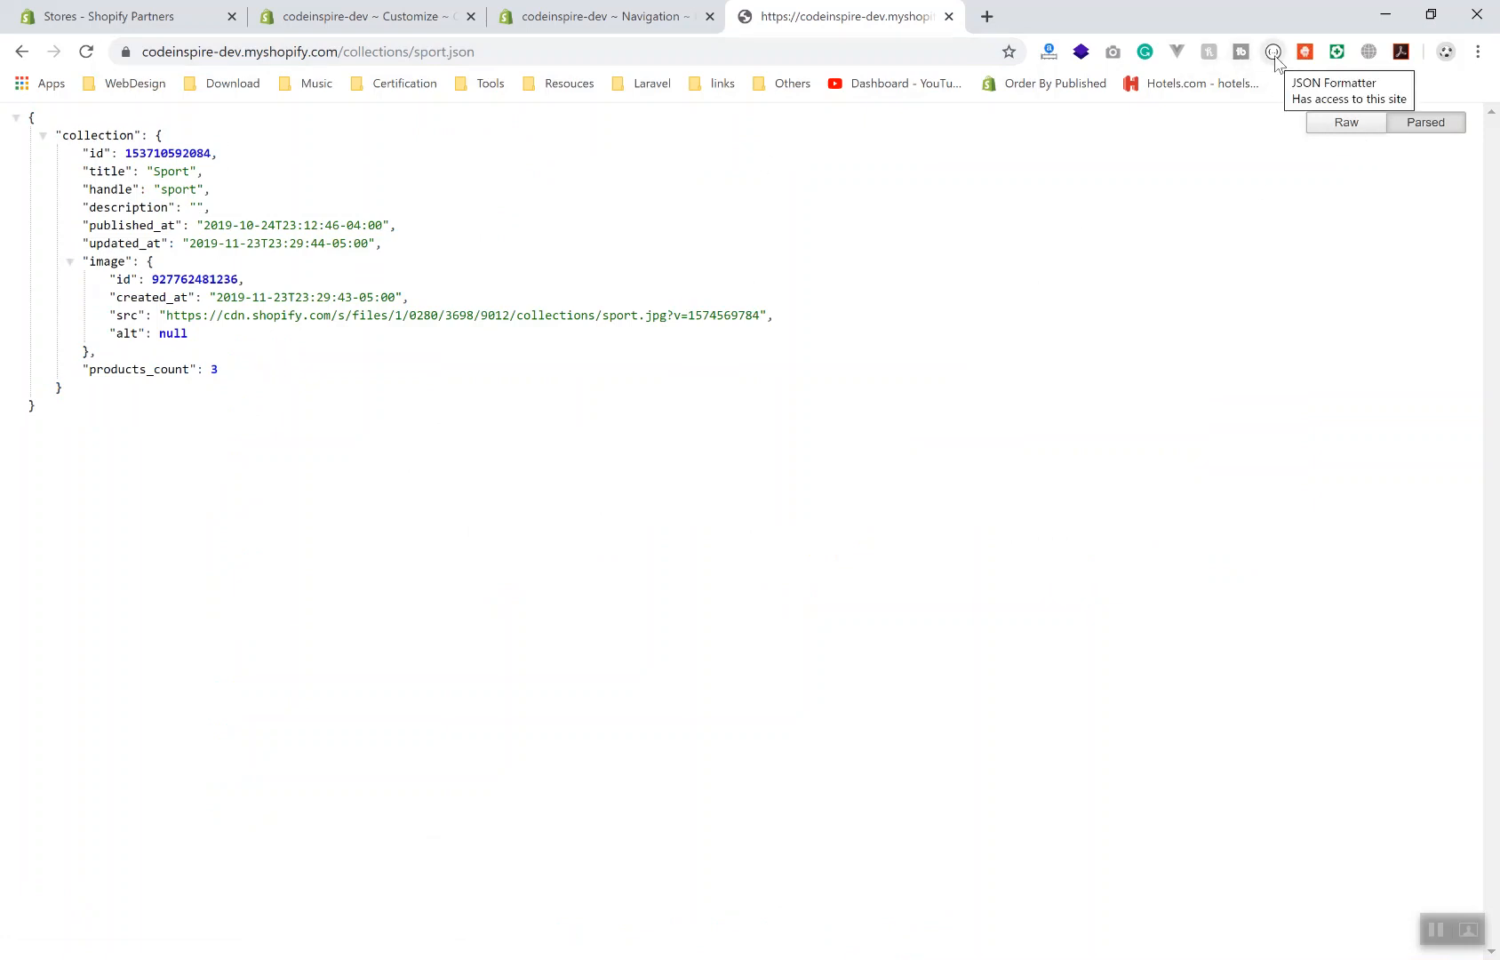
pyautogui.hotkey('ctrl', 'a')
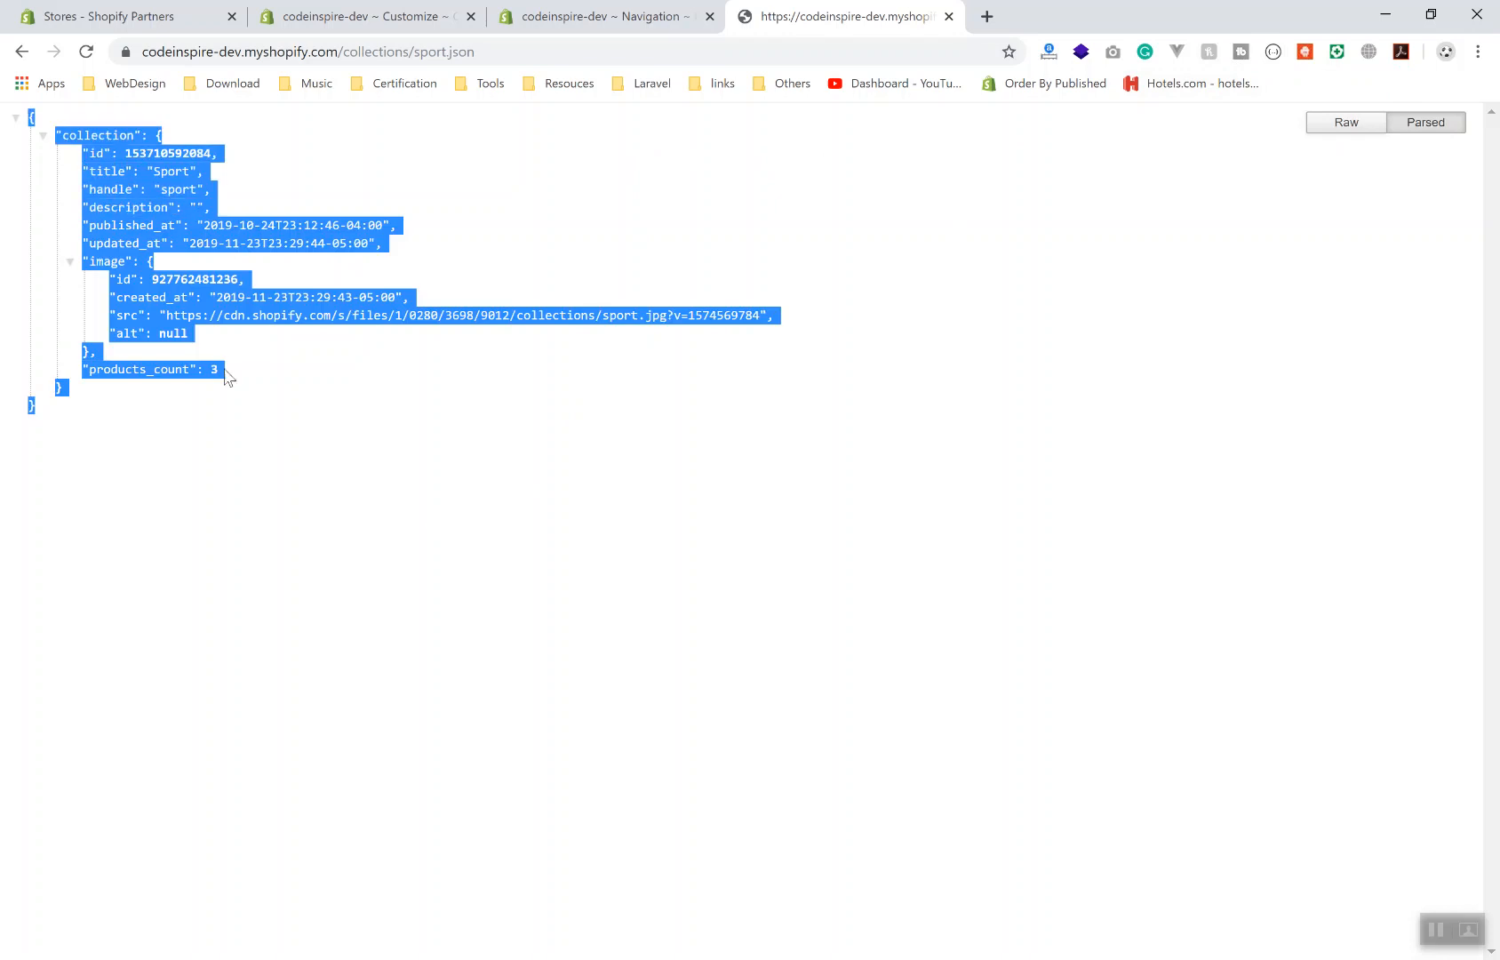
pyautogui.click(1345, 122)
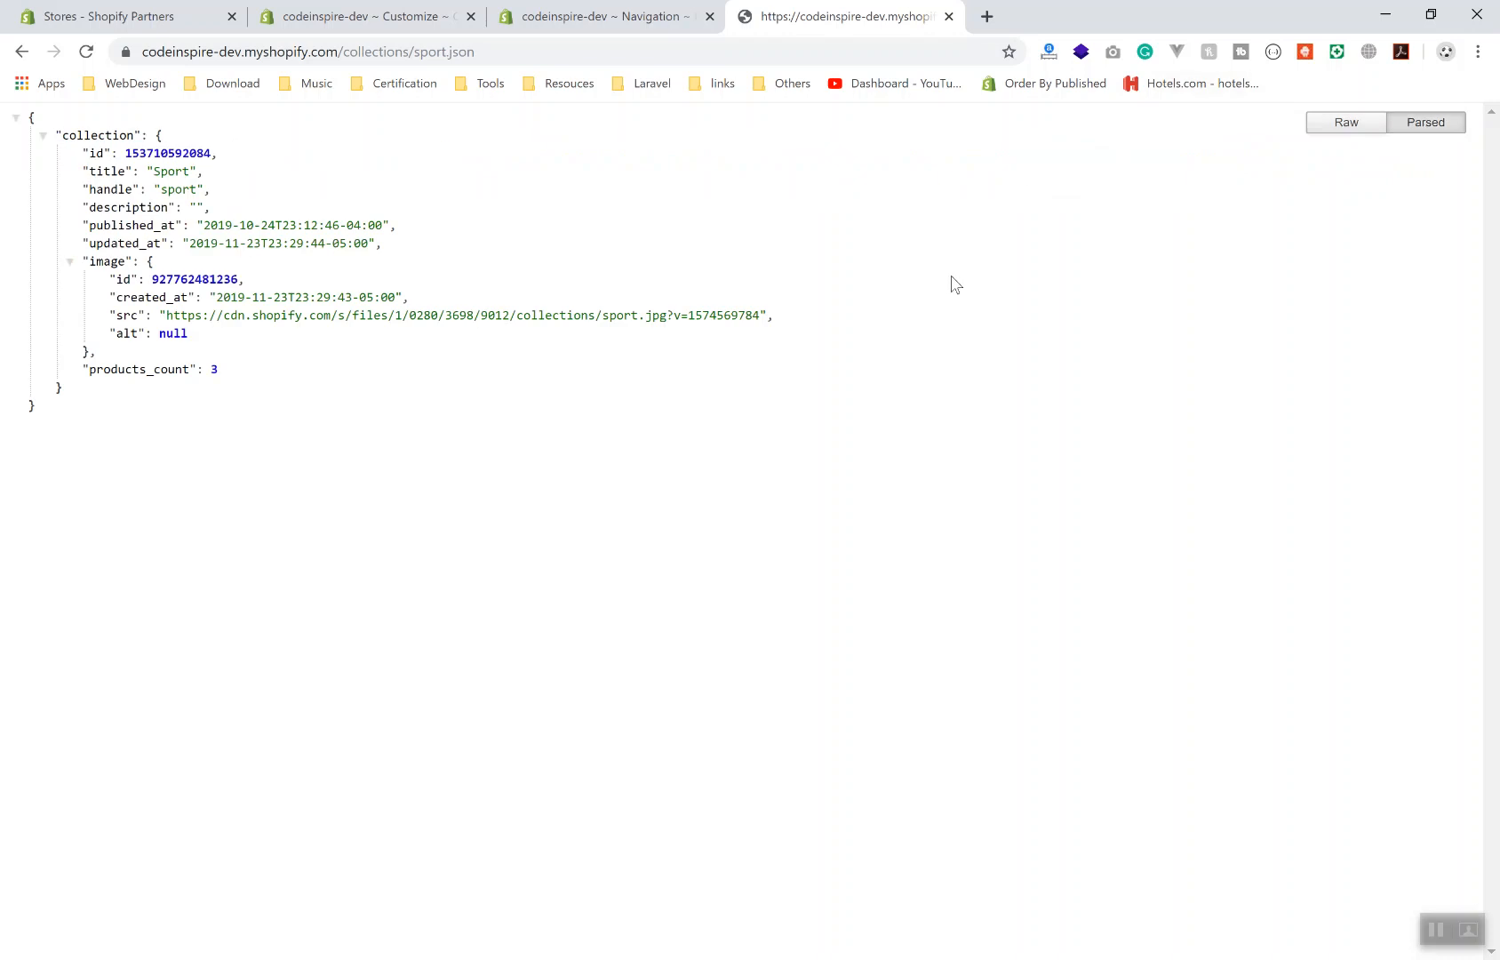
# - Point out the products_count of 3 and the .json ending of the address
pyautogui.hotkey('ctrl', 'a')
pyautogui.click(243, 442)
pyautogui.hotkey('ctrl', 'a')
pyautogui.click(278, 435)
pyautogui.moveTo(118, 369); pyautogui.dragTo(250, 386)
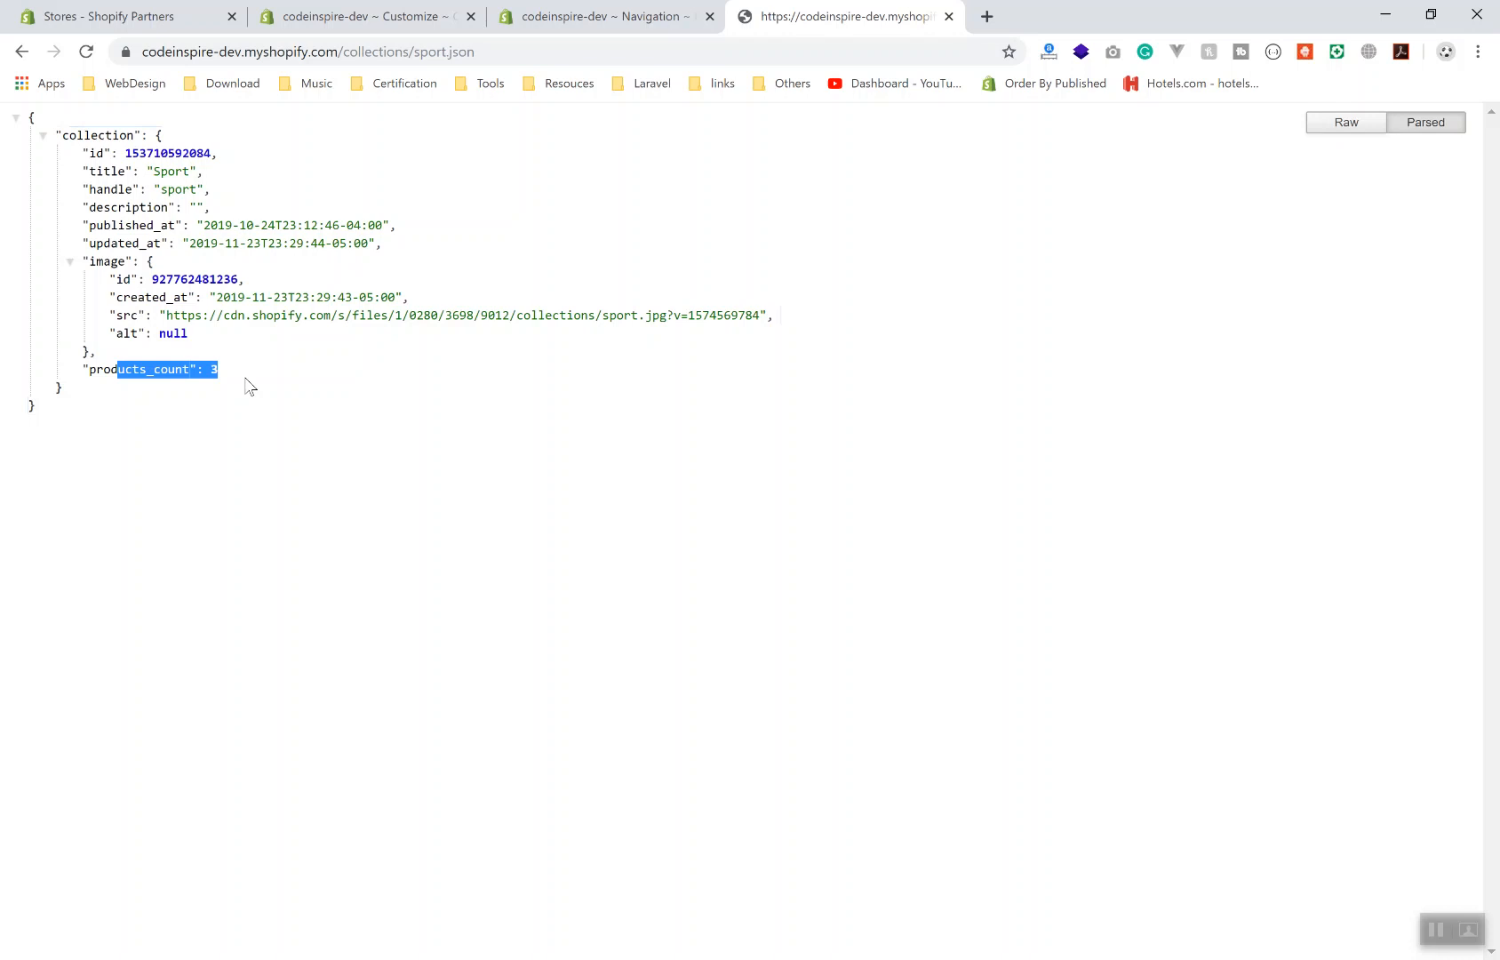
pyautogui.moveTo(420, 52); pyautogui.dragTo(492, 52)
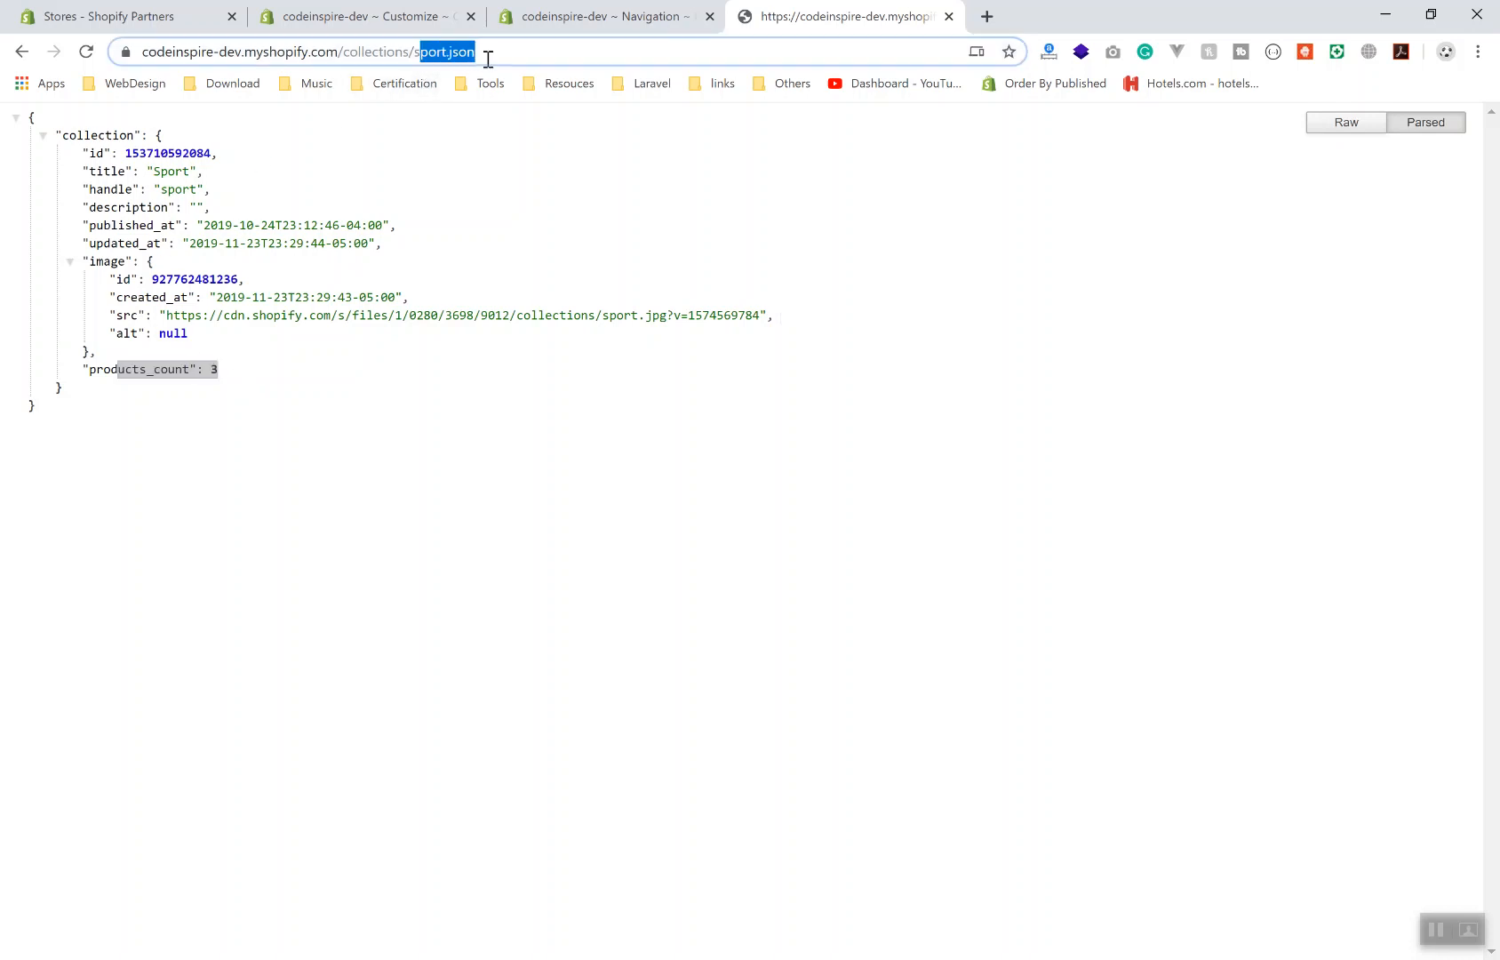
pyautogui.click(164, 431)
pyautogui.moveTo(133, 369); pyautogui.dragTo(302, 381)
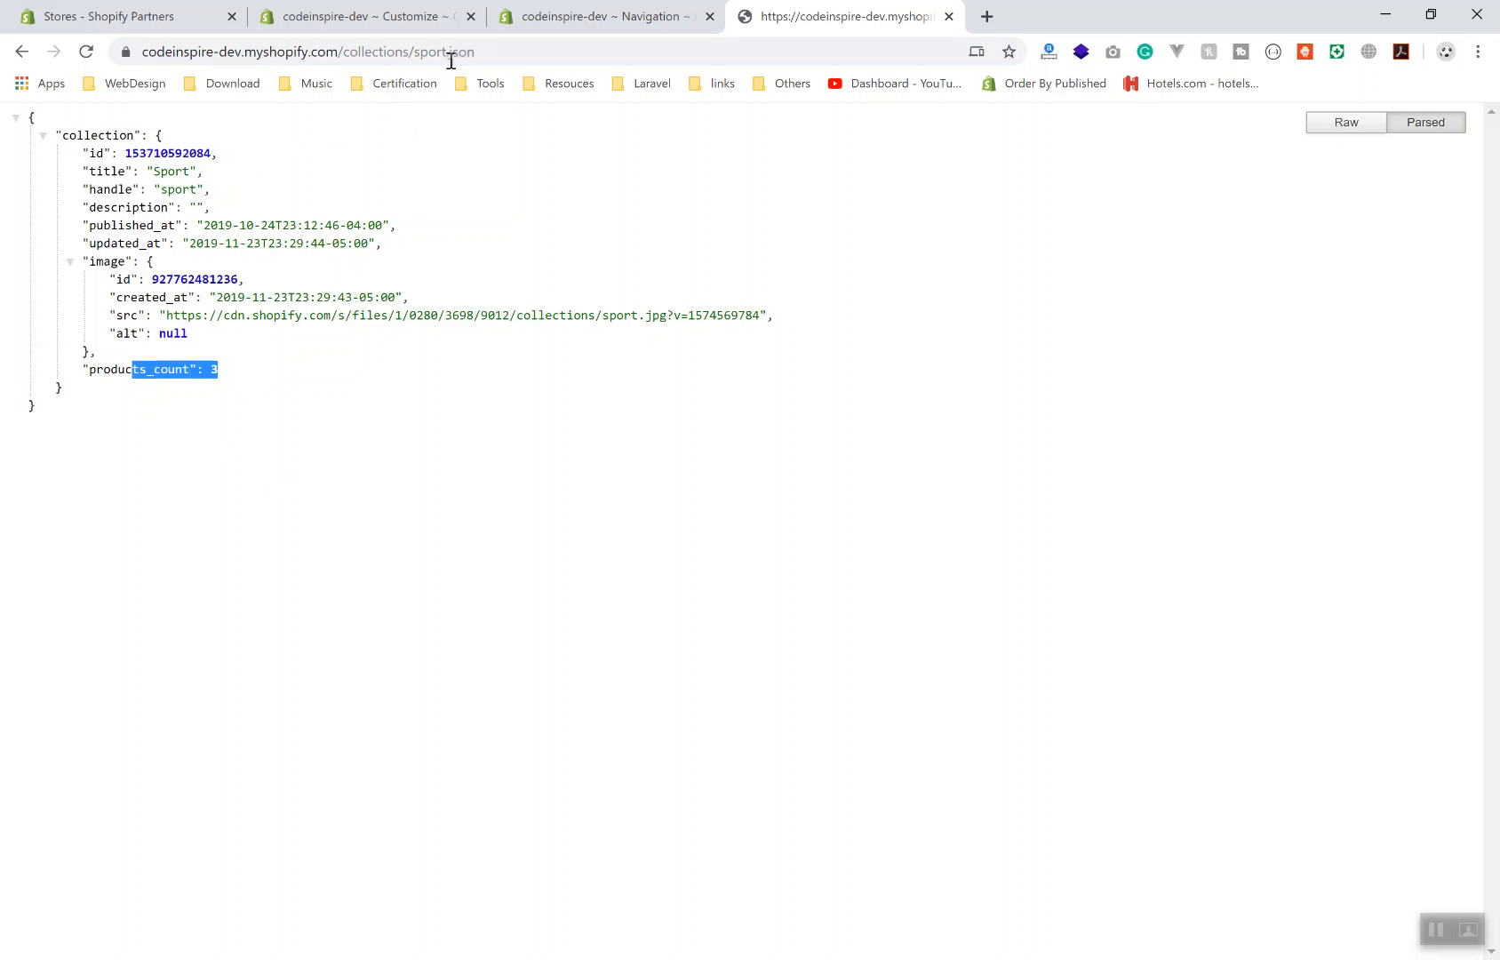
pyautogui.moveTo(433, 51); pyautogui.dragTo(522, 51)
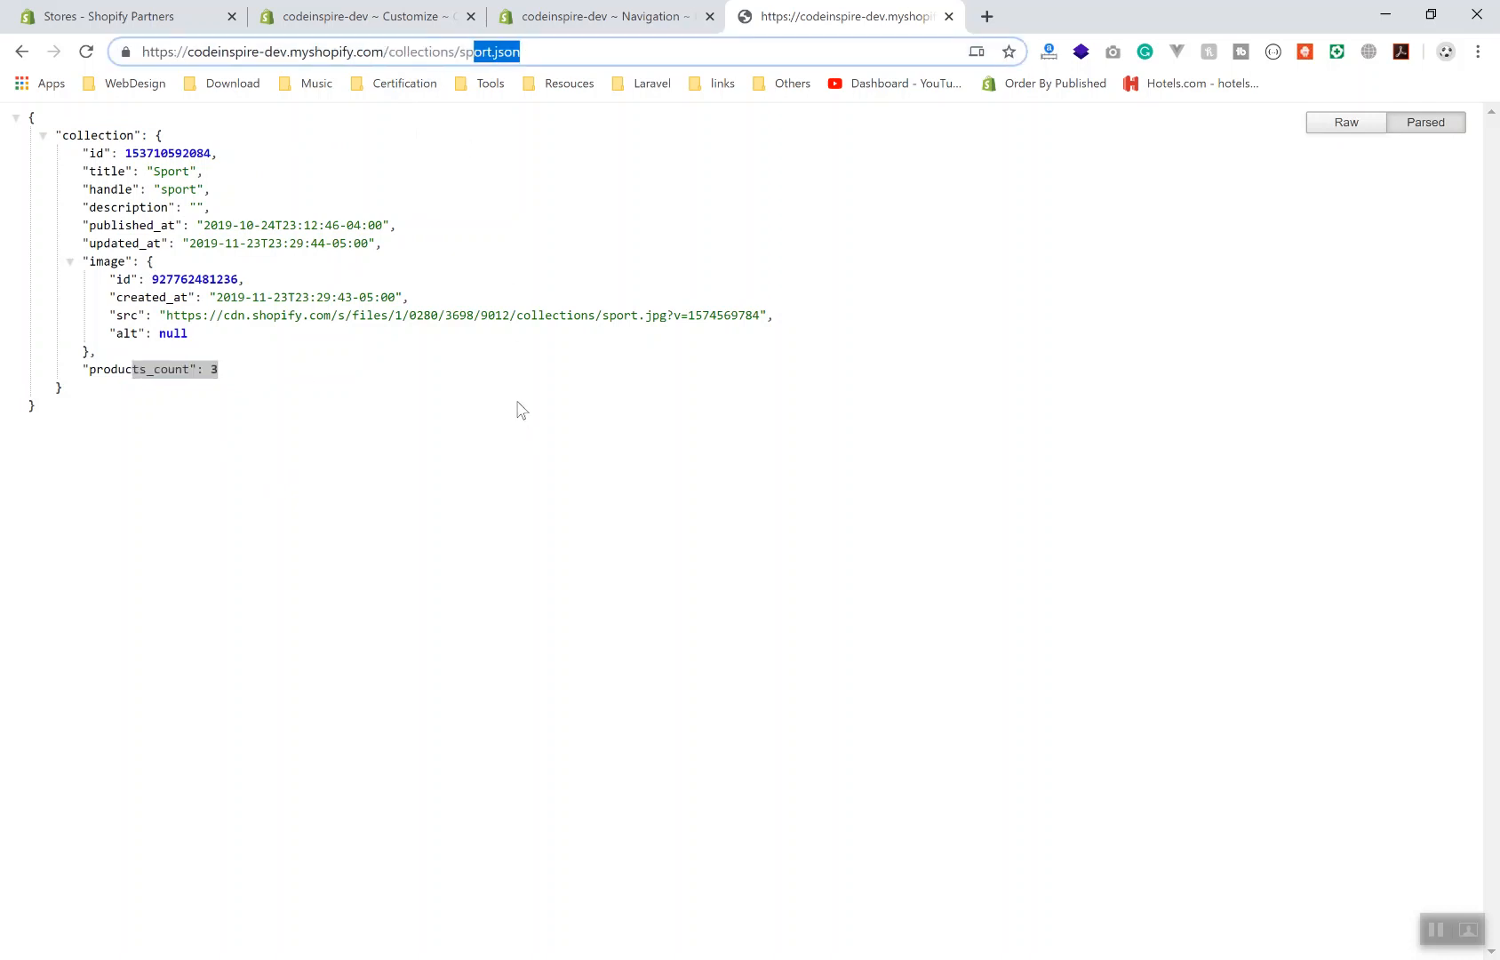
pyautogui.click(541, 52)
# - Trim the address back to collections/sport and reload the Sport collection page
pyautogui.press('BackSpace')
pyautogui.press('BackSpace')
pyautogui.press('BackSpace')
pyautogui.press('BackSpace')
pyautogui.press('BackSpace')
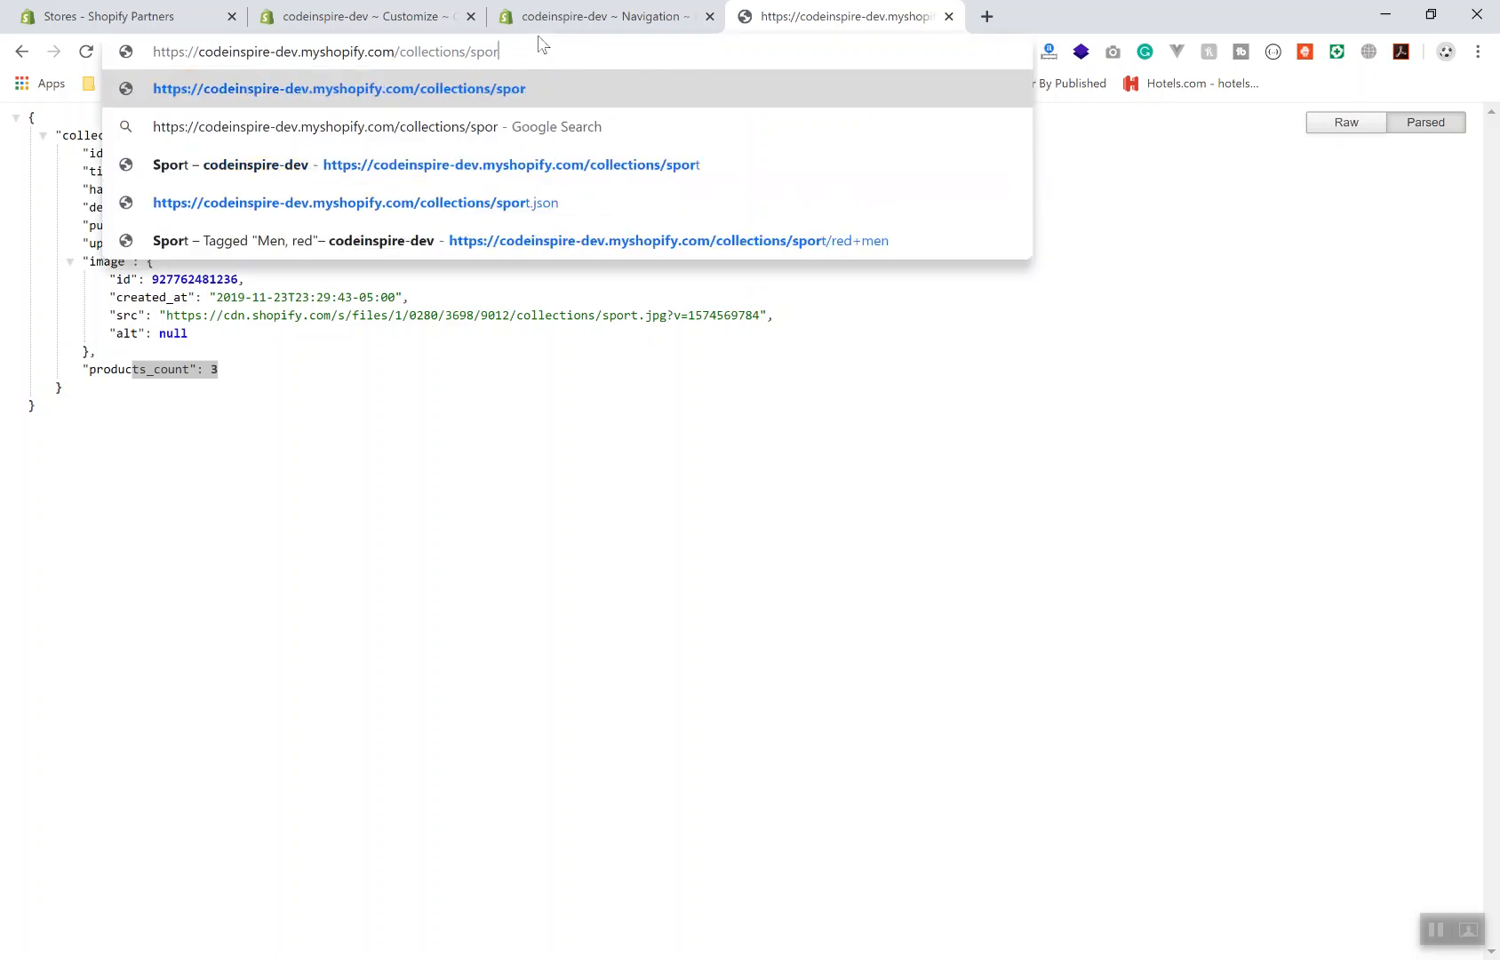
pyautogui.press('BackSpace')
pyautogui.press('Return')
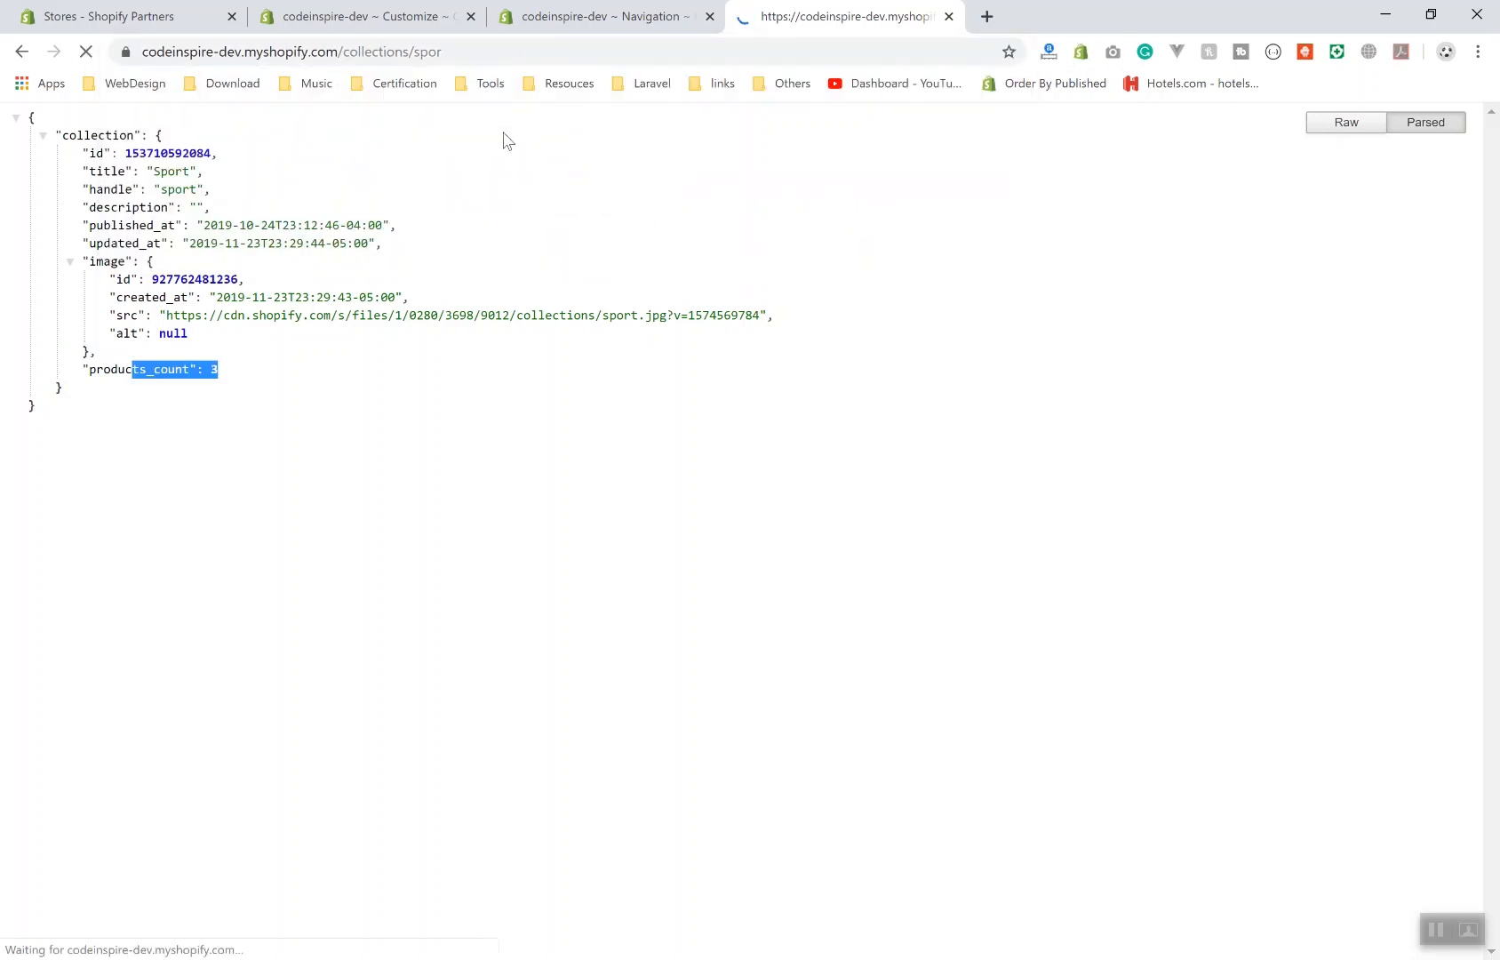
pyautogui.click(492, 51)
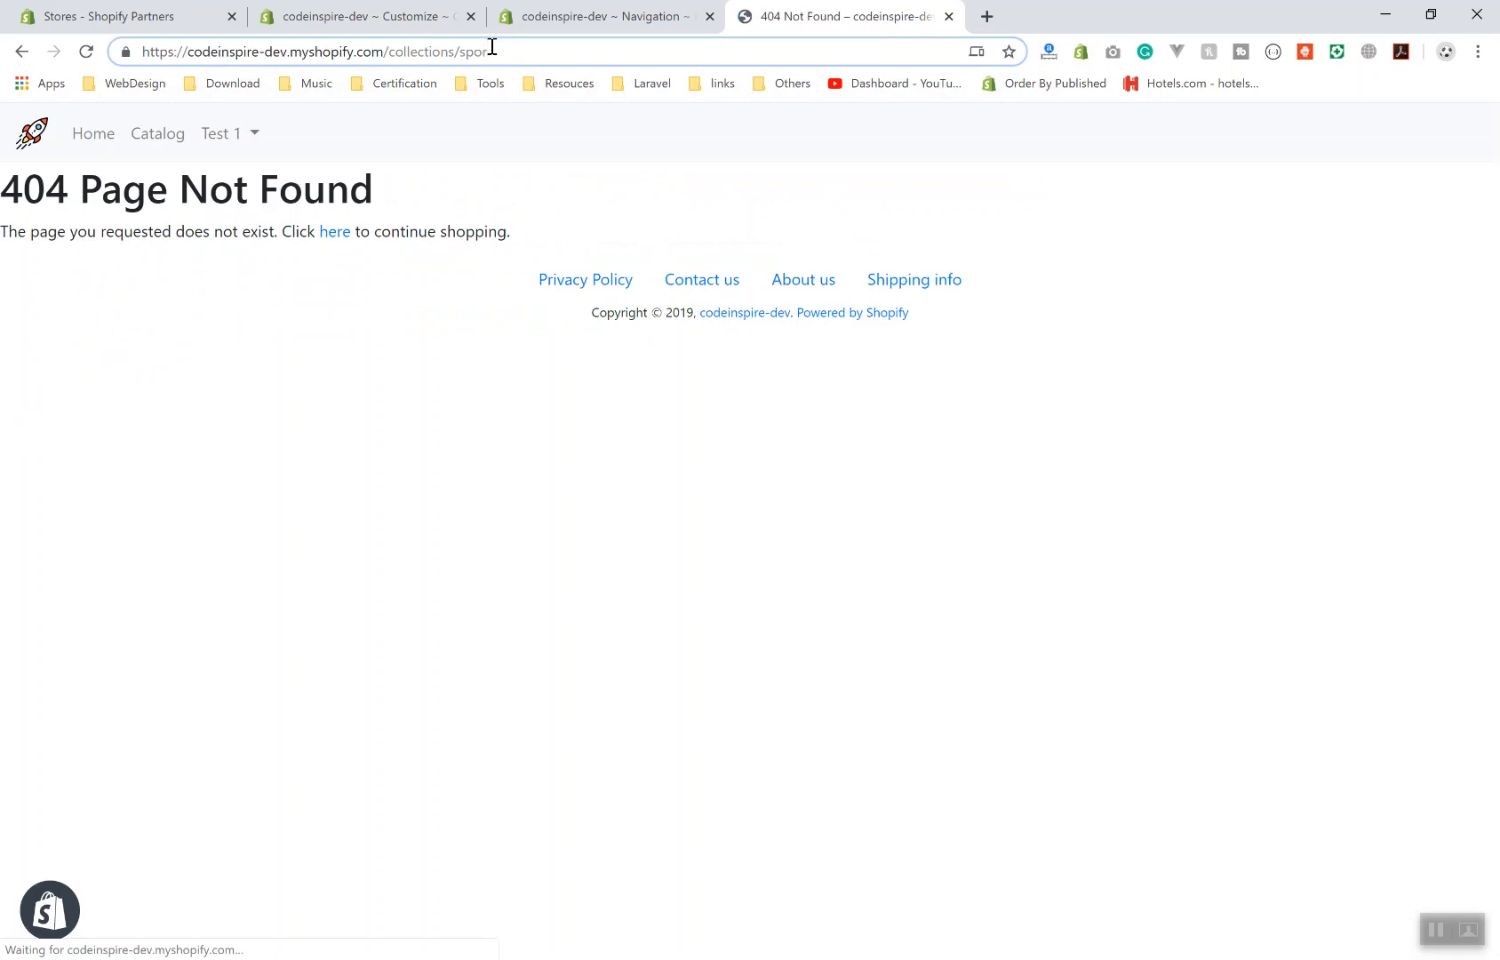
pyautogui.write('t')
pyautogui.press('Return')
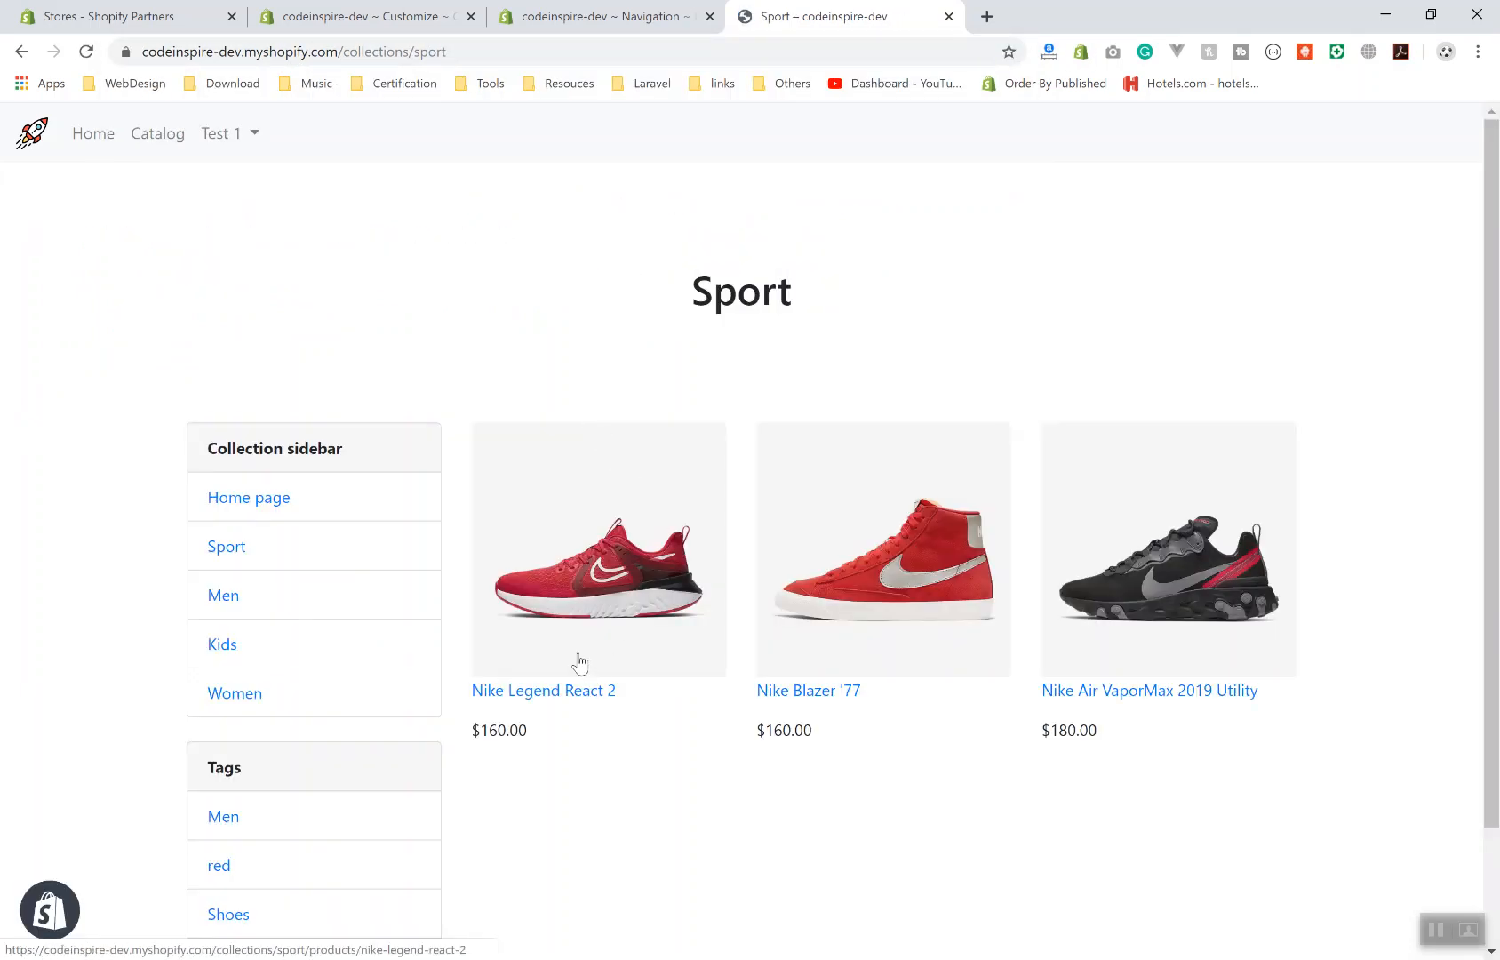
# - Open the Nike Legend React 2 product and begin editing its address
pyautogui.click(564, 689)
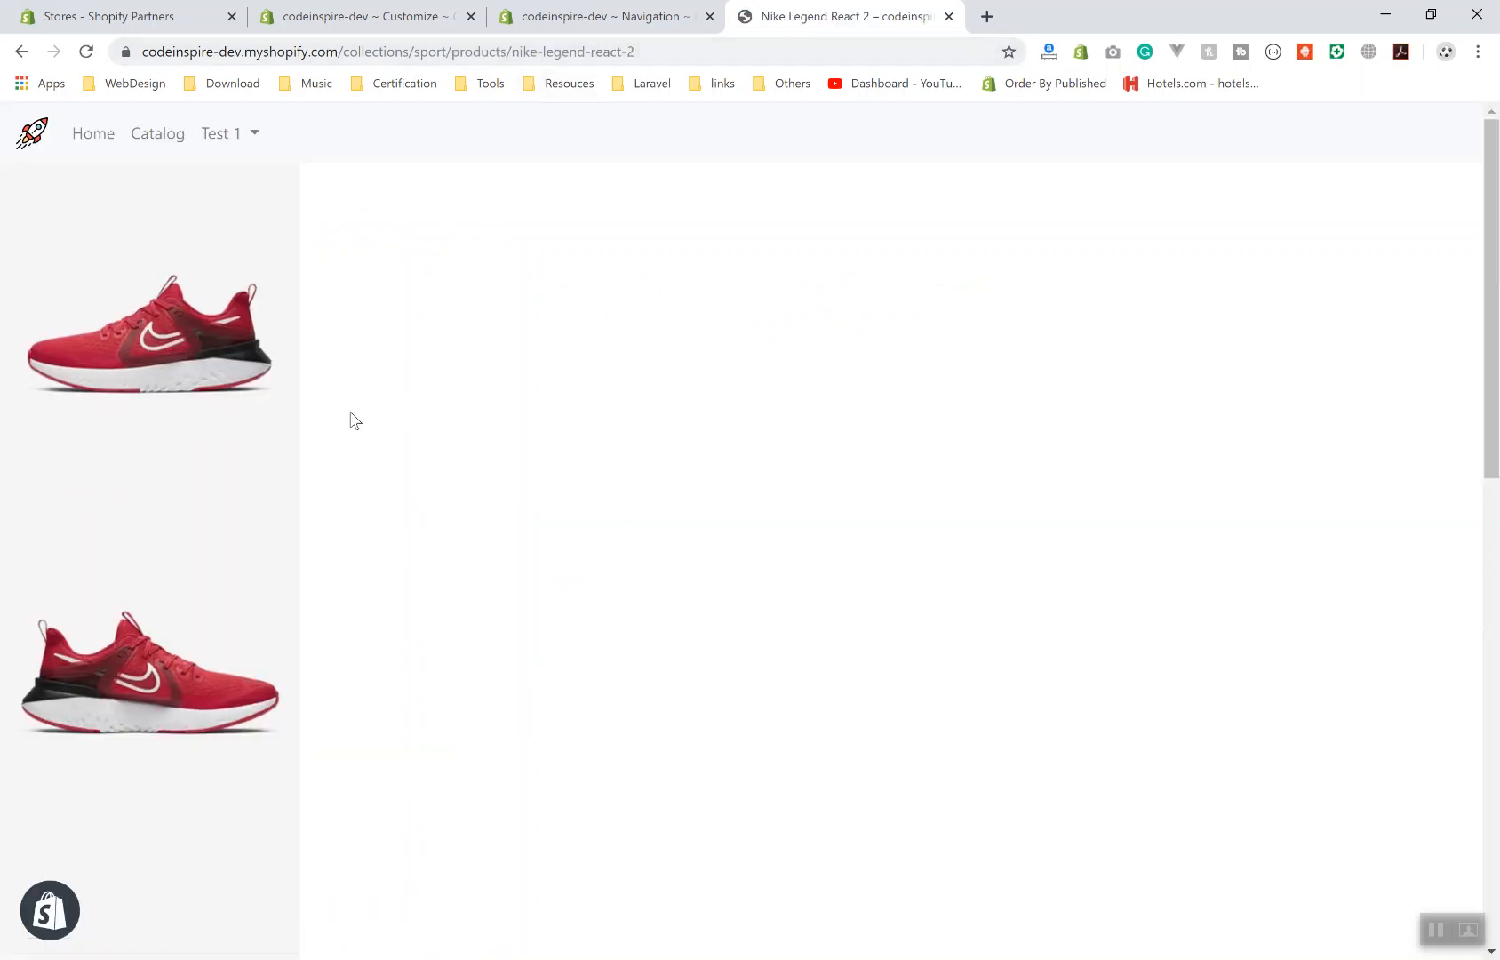
pyautogui.scroll(-5, 633, 495)
pyautogui.scroll(-5, 632, 495)
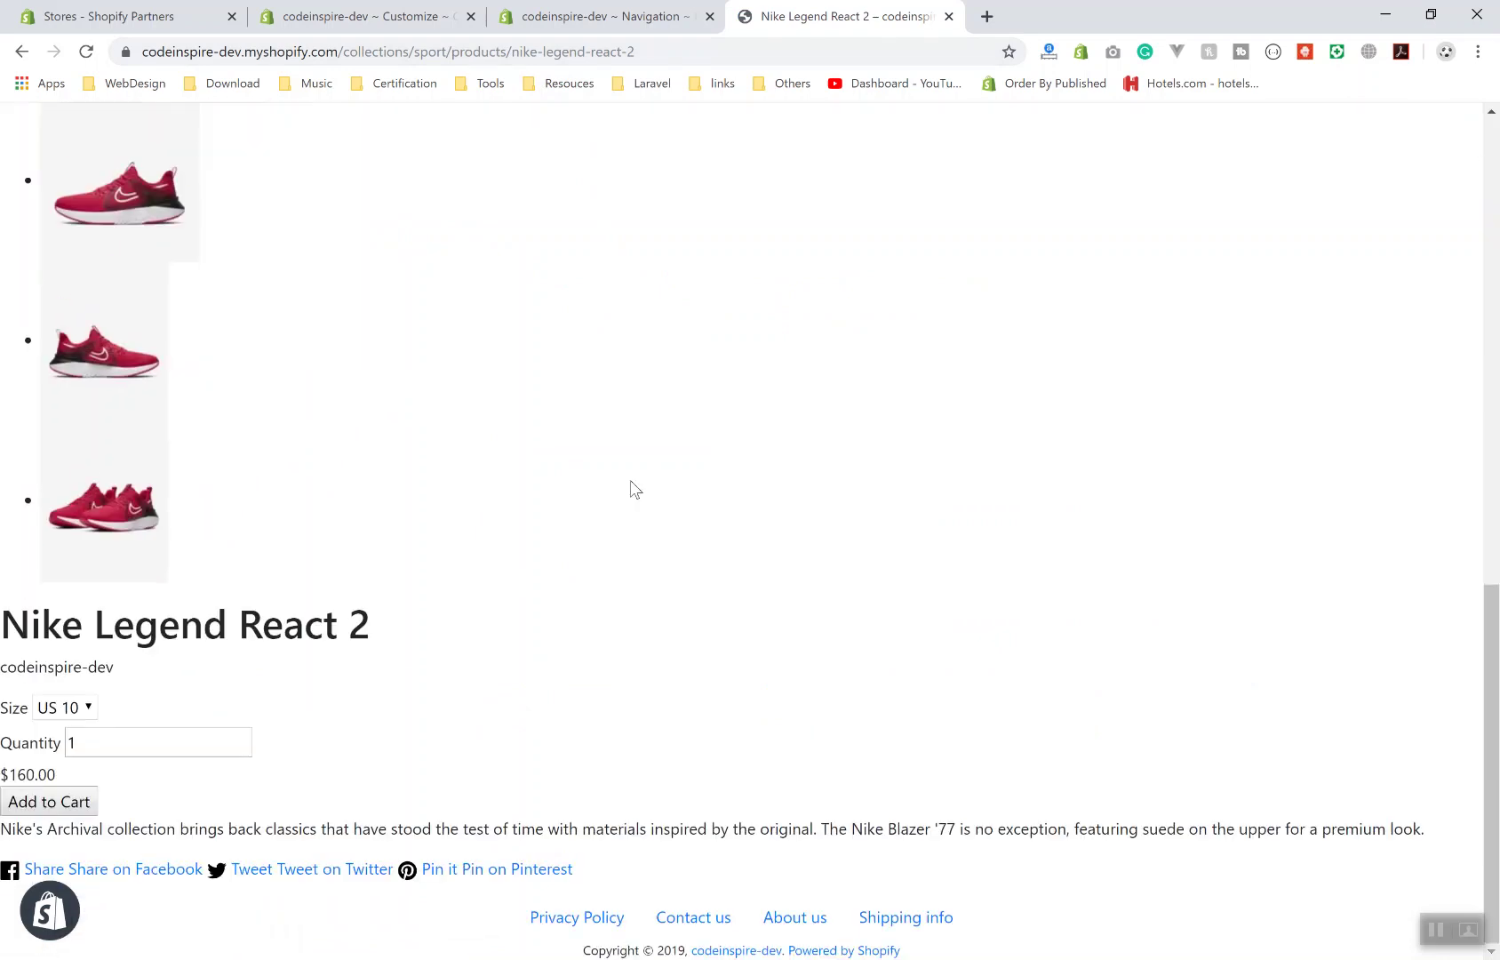
pyautogui.click(669, 50)
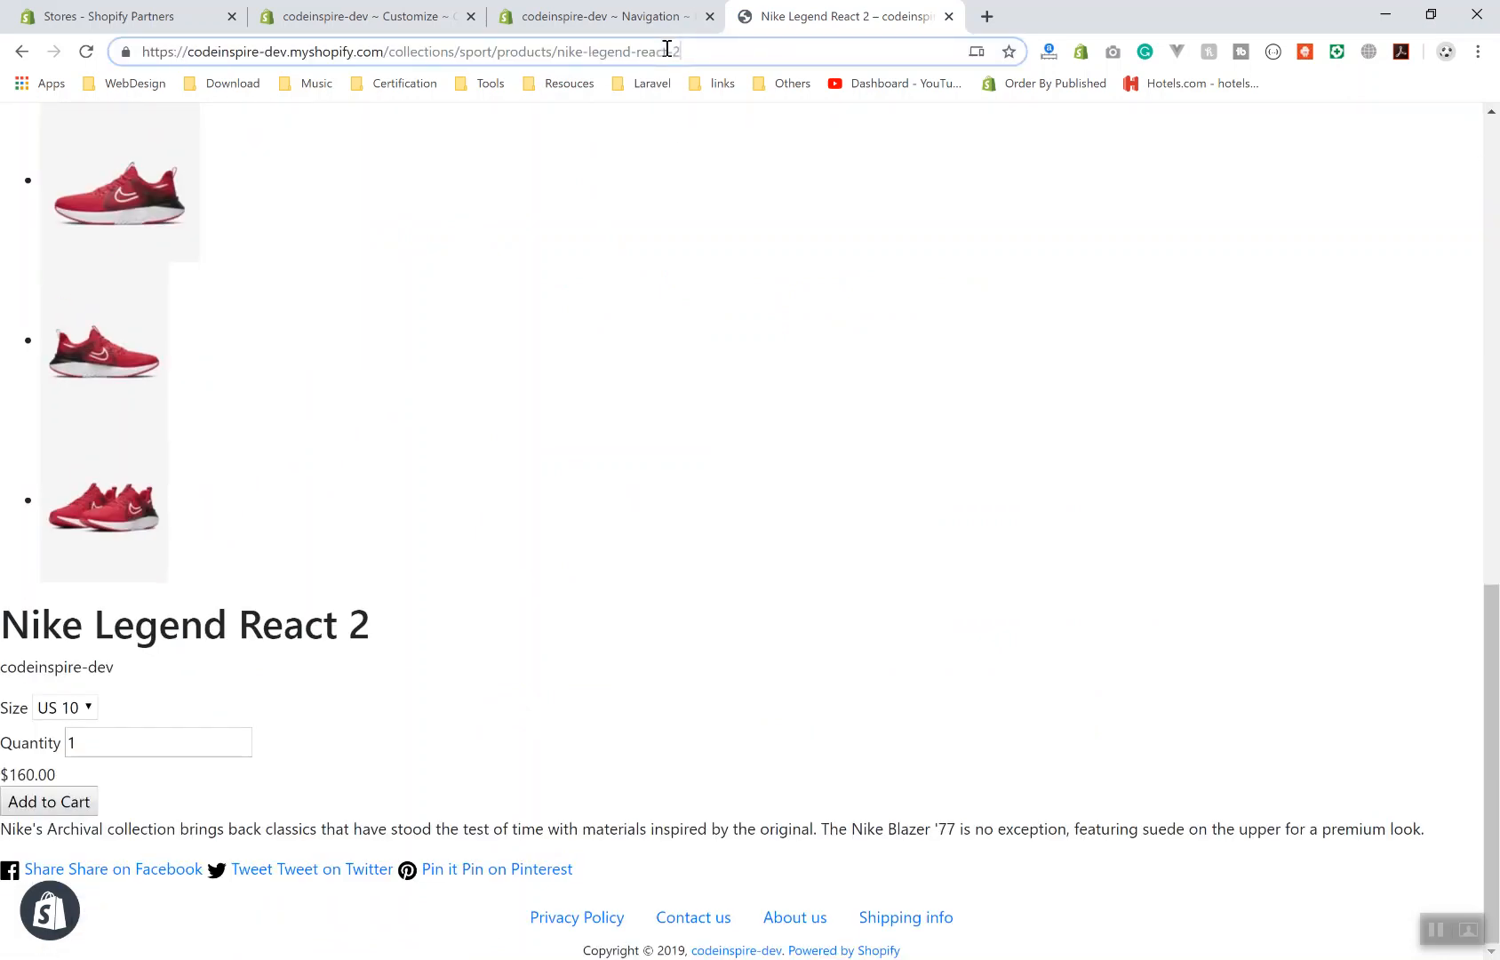
pyautogui.write('.js')
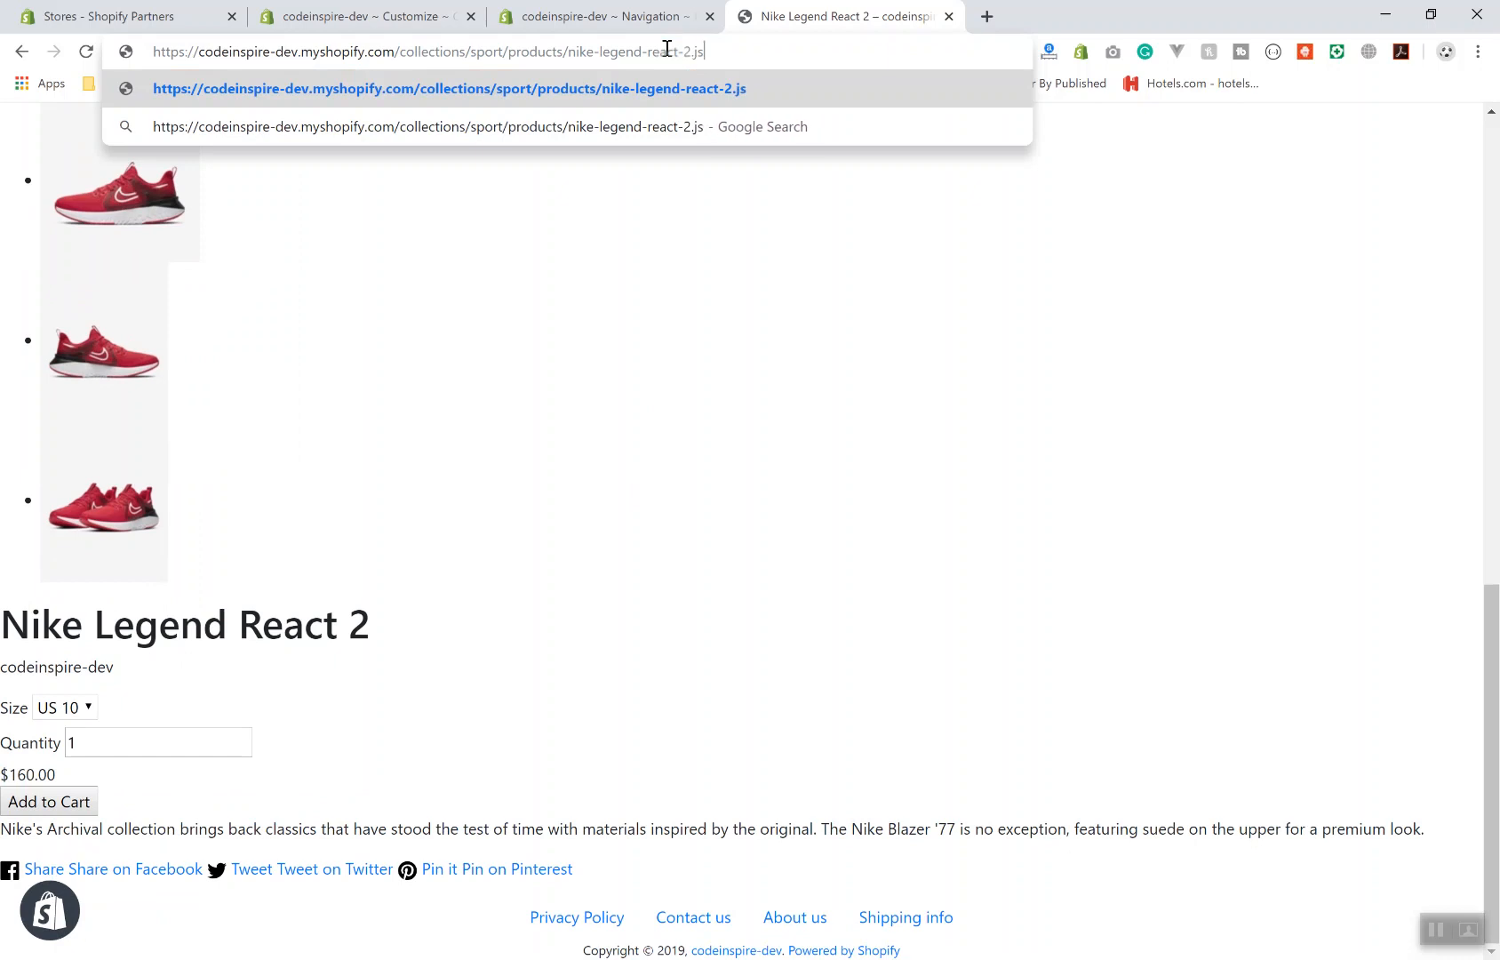
pyautogui.write('on')
# - Load the Nike Legend React 2 product as JSON and review its id, description, vendor and first variant
pyautogui.press('Return')
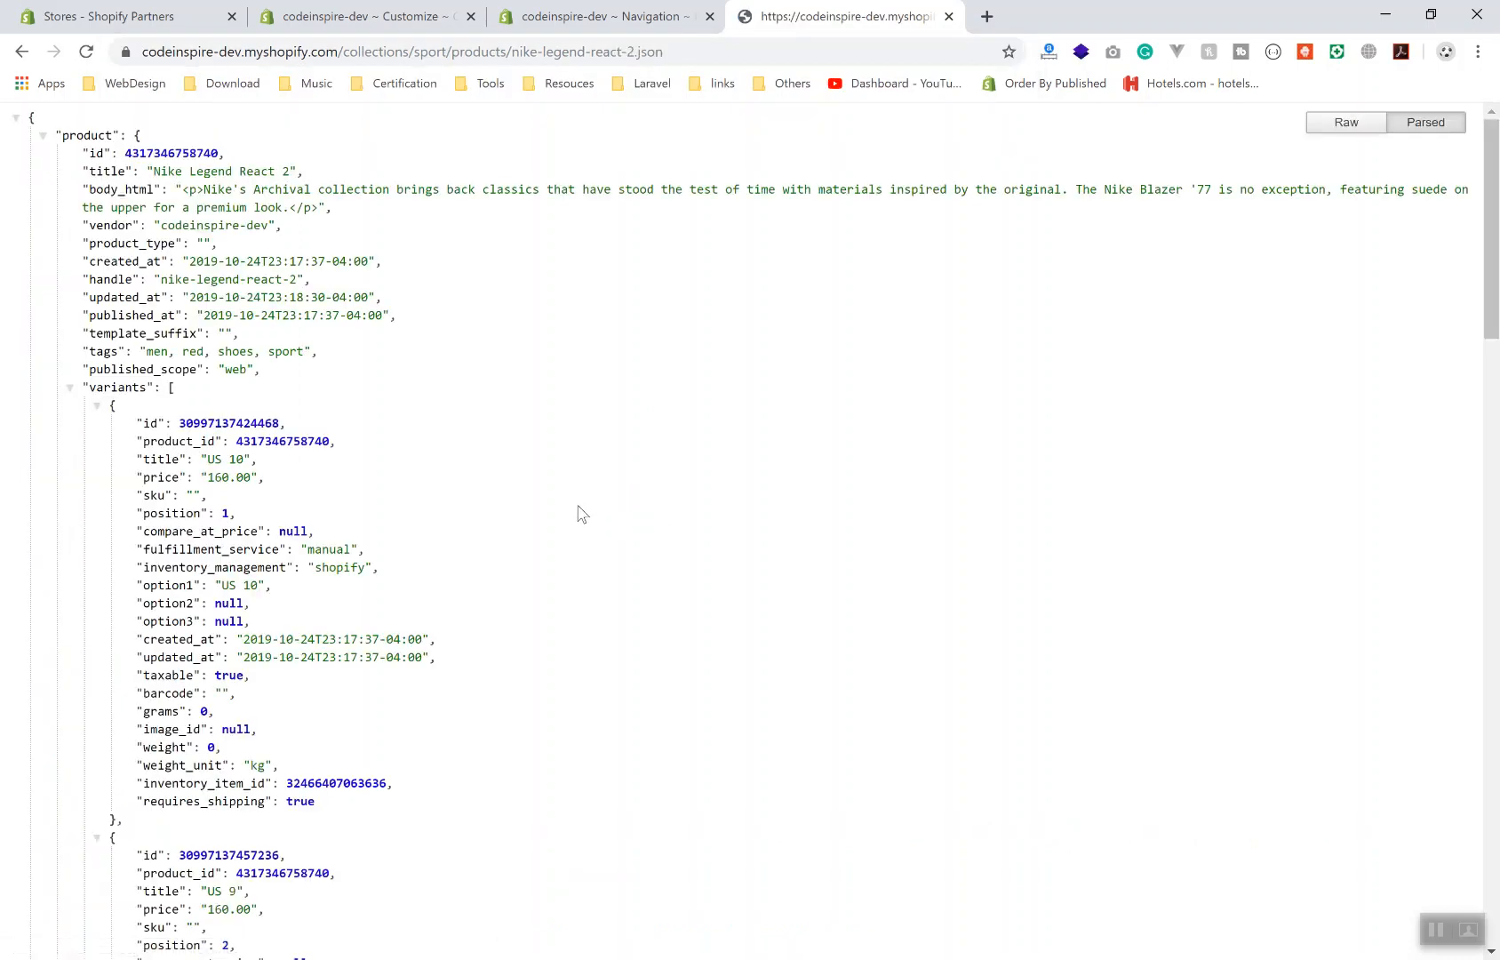
pyautogui.doubleClick(133, 154)
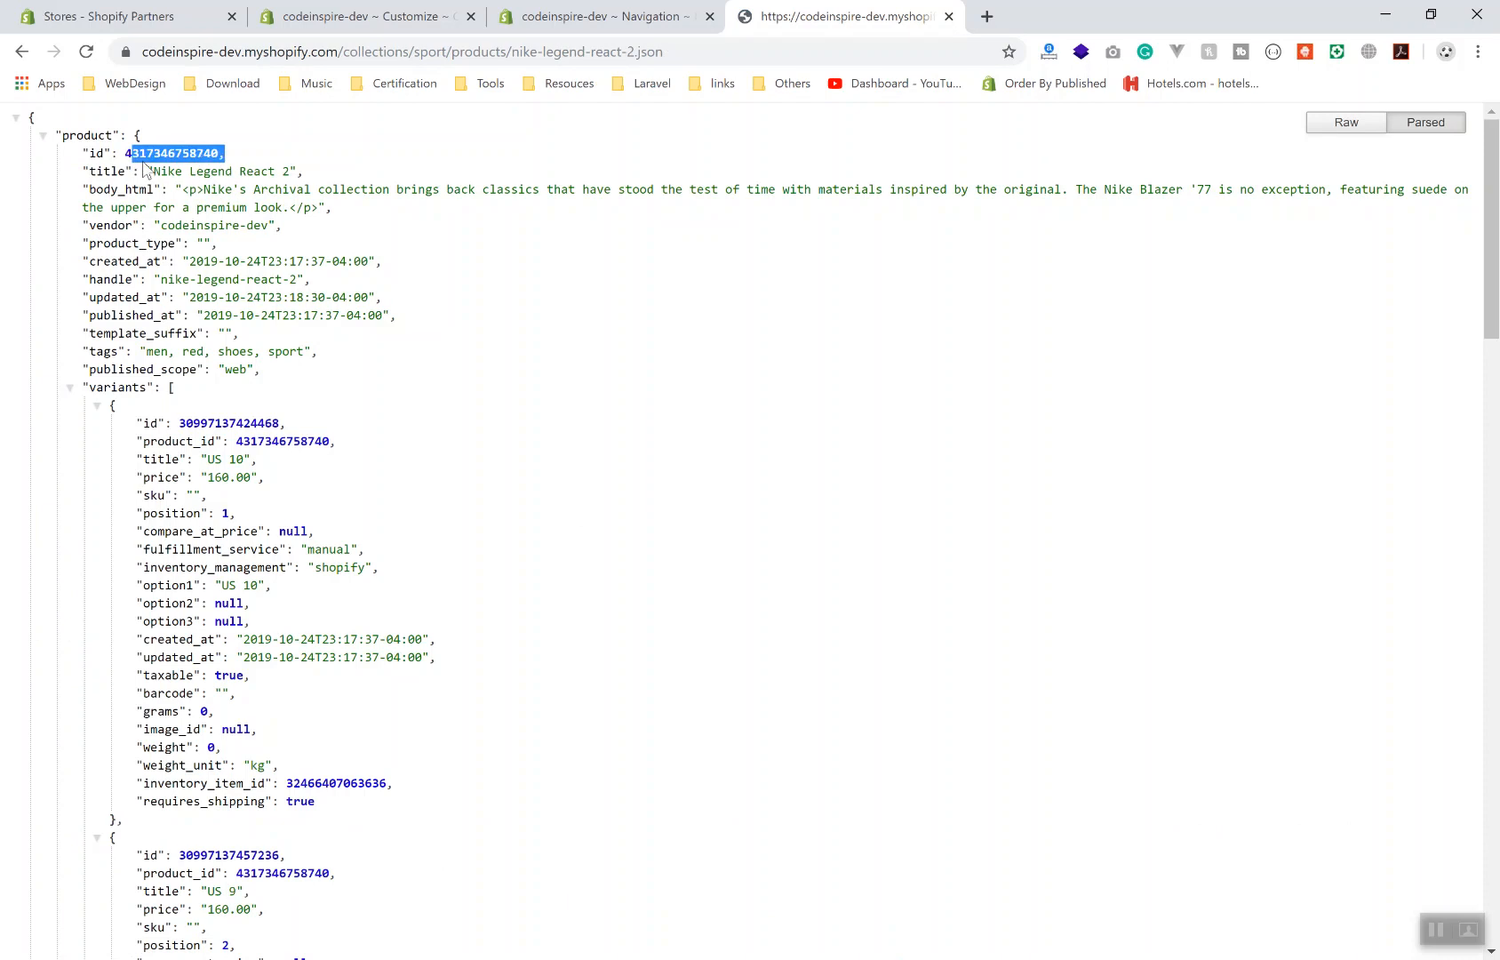
pyautogui.moveTo(126, 190); pyautogui.dragTo(418, 236)
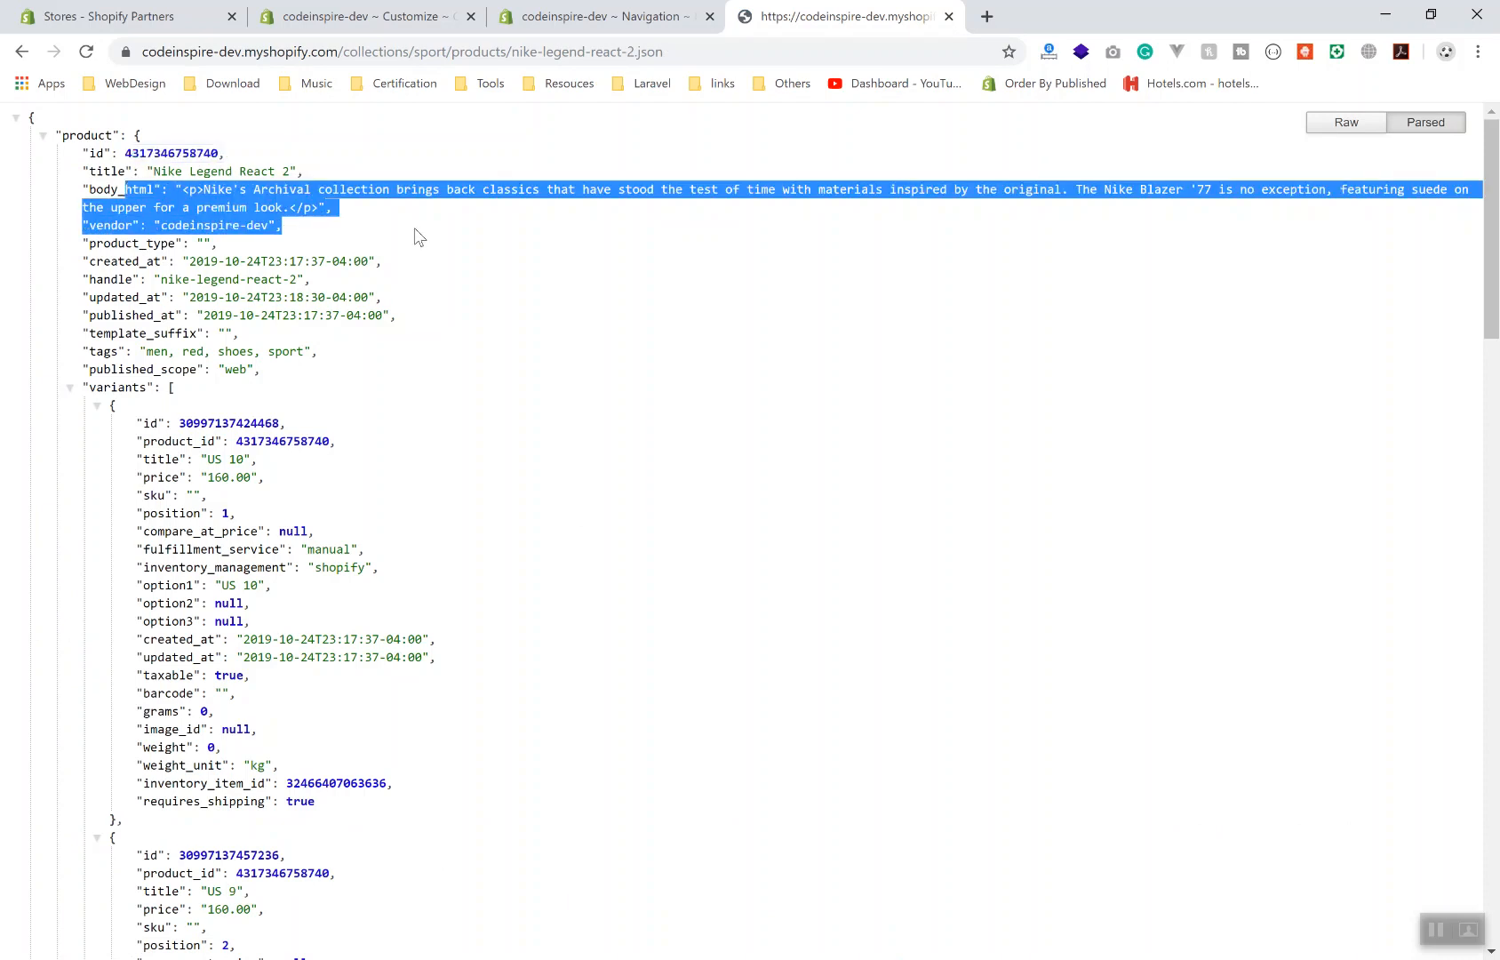
pyautogui.moveTo(117, 388); pyautogui.dragTo(235, 695)
pyautogui.click(778, 705)
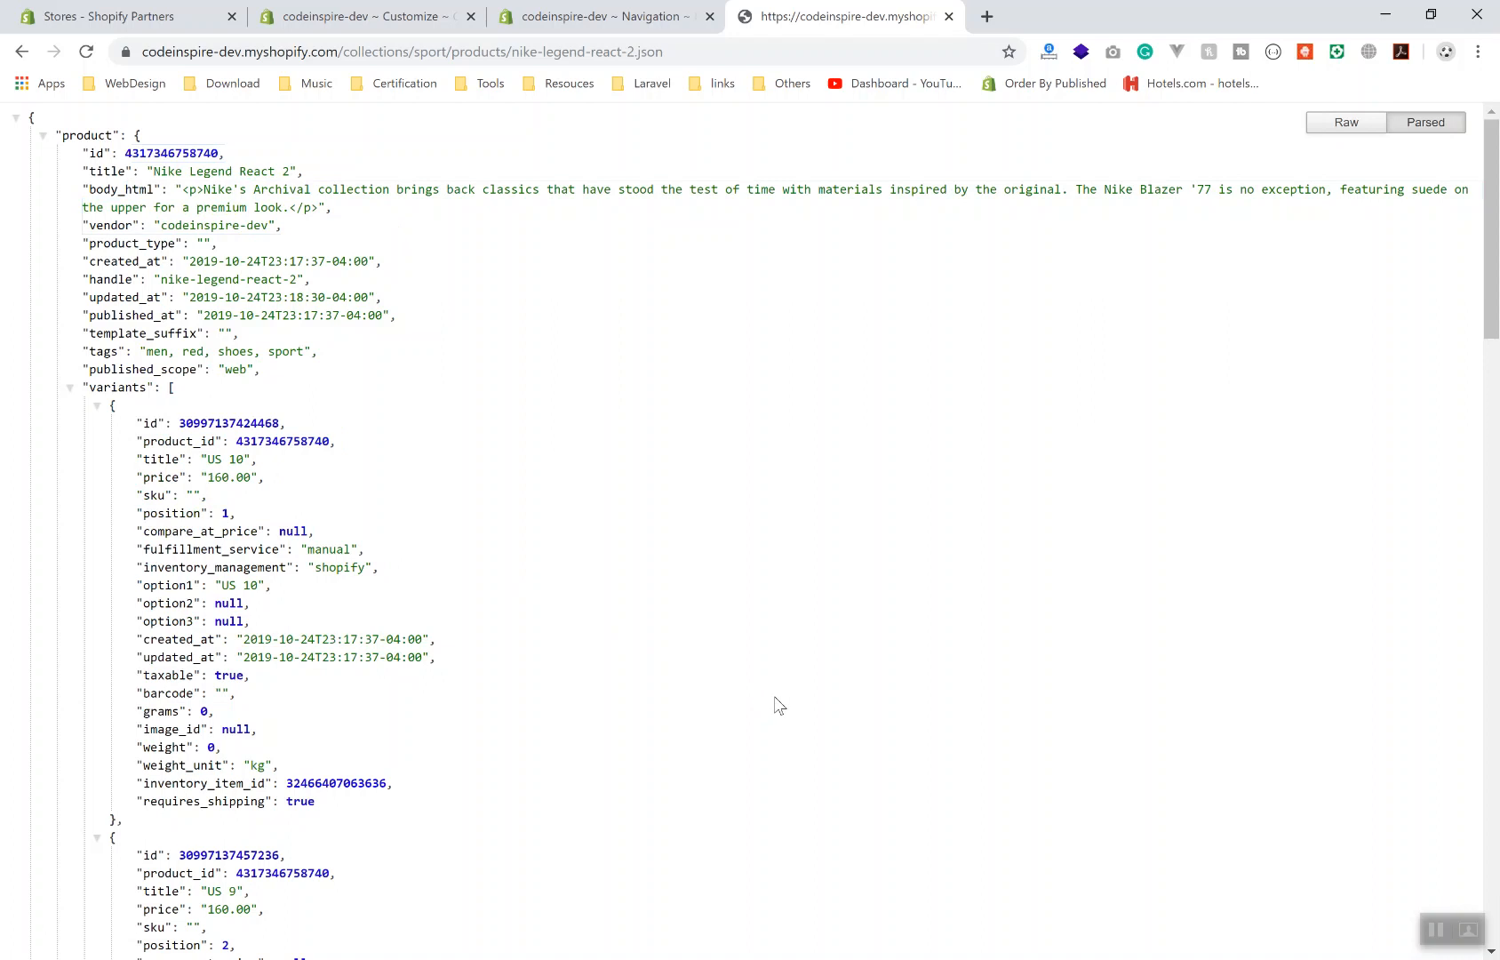
pyautogui.scroll(-3, 779, 704)
pyautogui.scroll(-3, 779, 705)
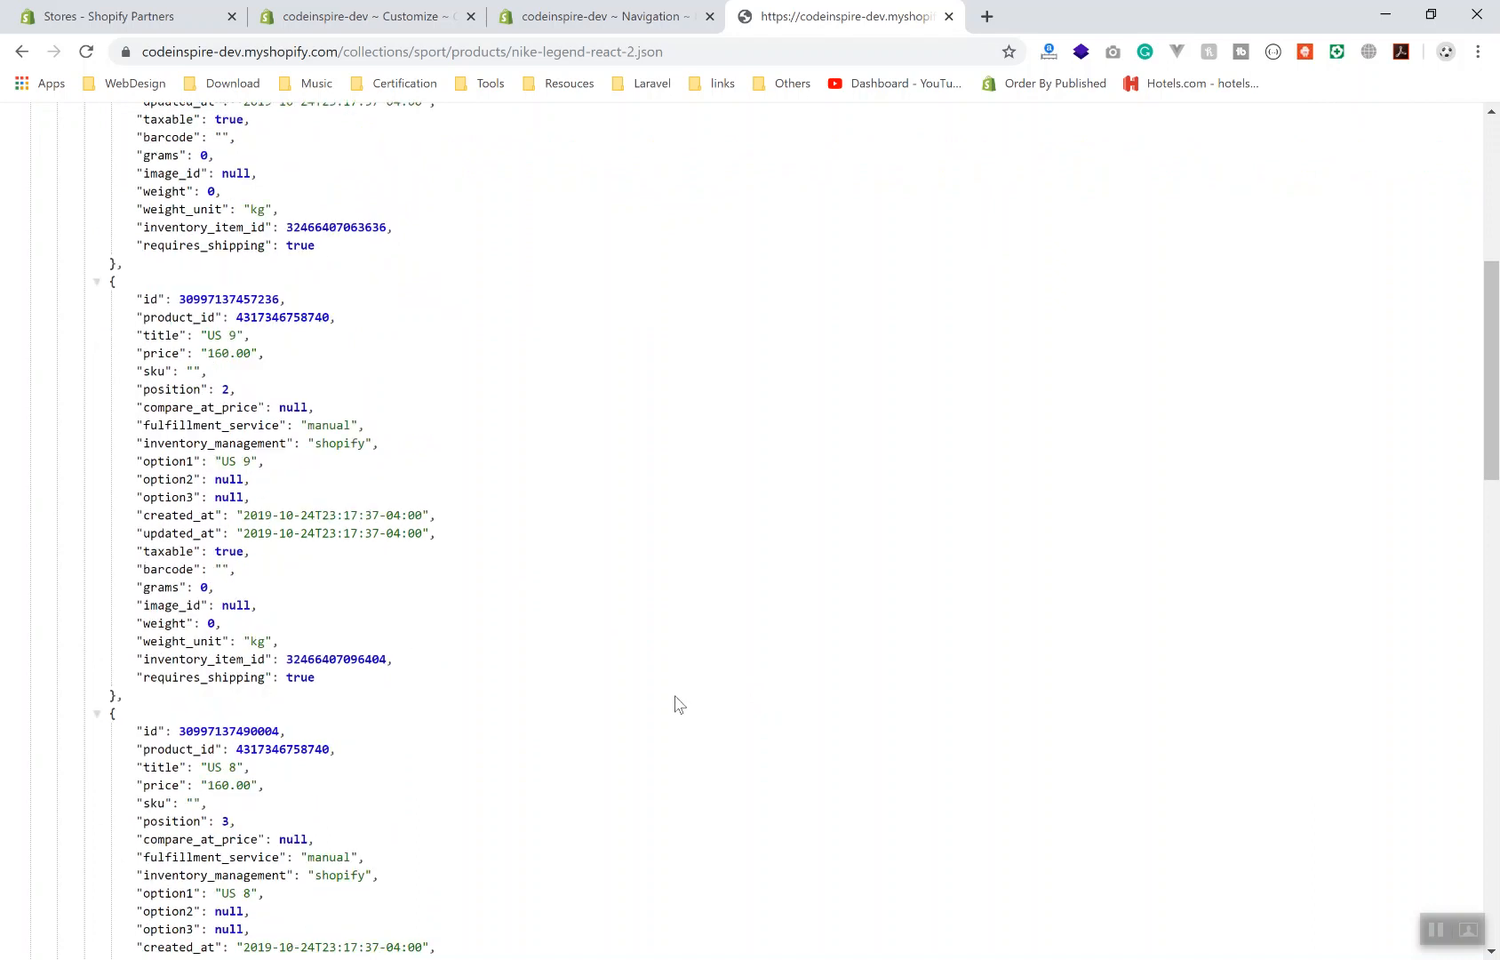
pyautogui.scroll(2, 677, 704)
pyautogui.scroll(5, 677, 704)
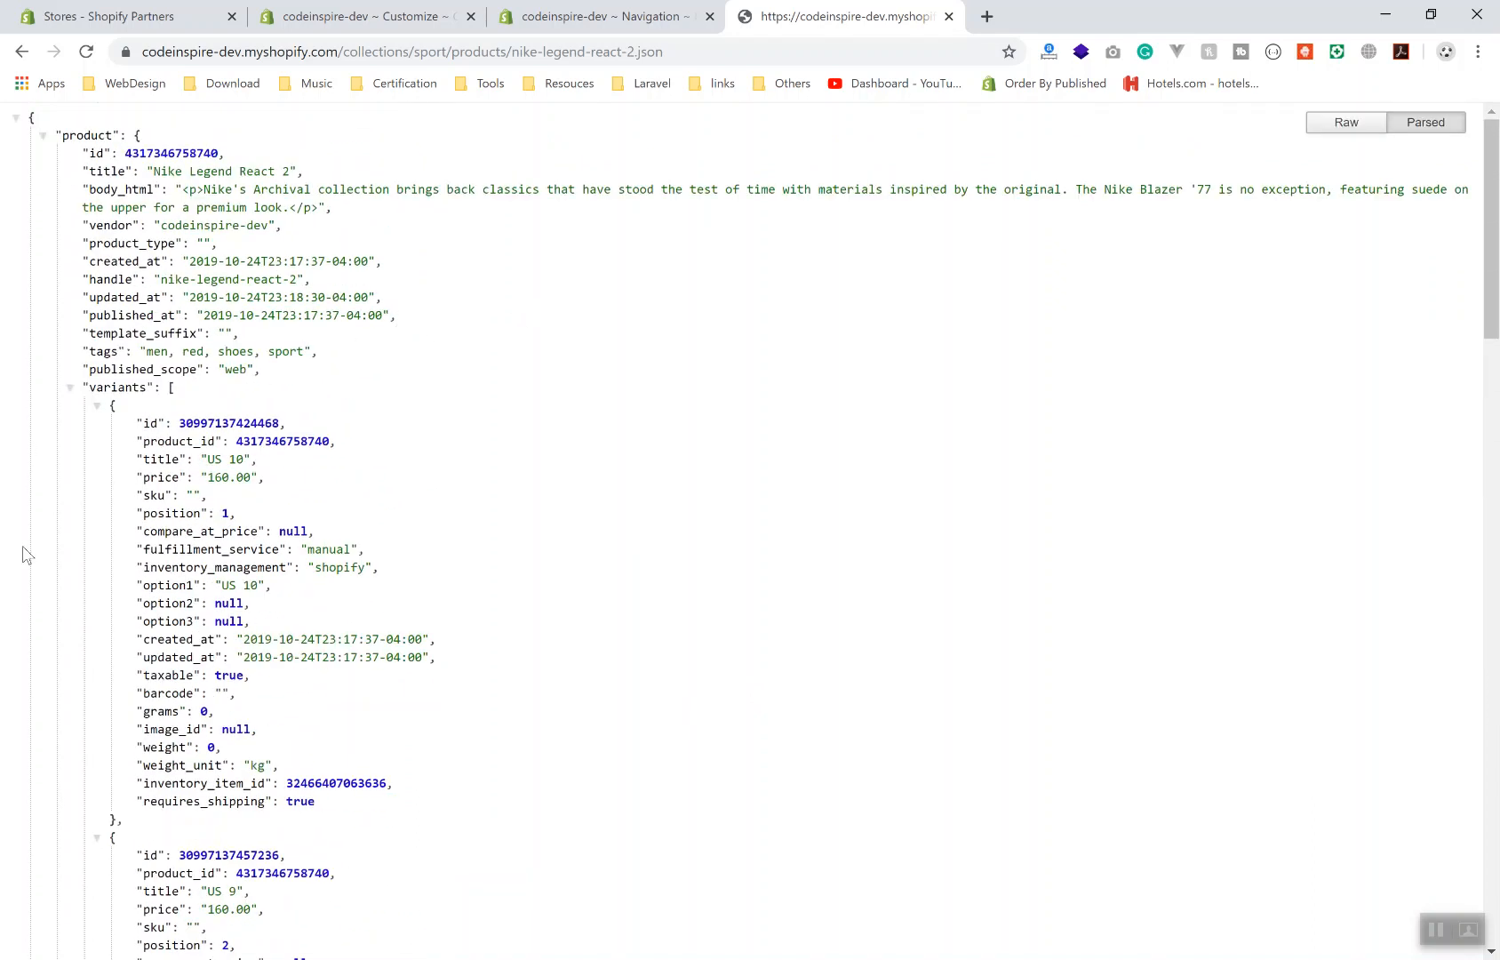
# - Collapse the variants, options and images arrays and review the fields from vendor to published_scope
pyautogui.click(70, 387)
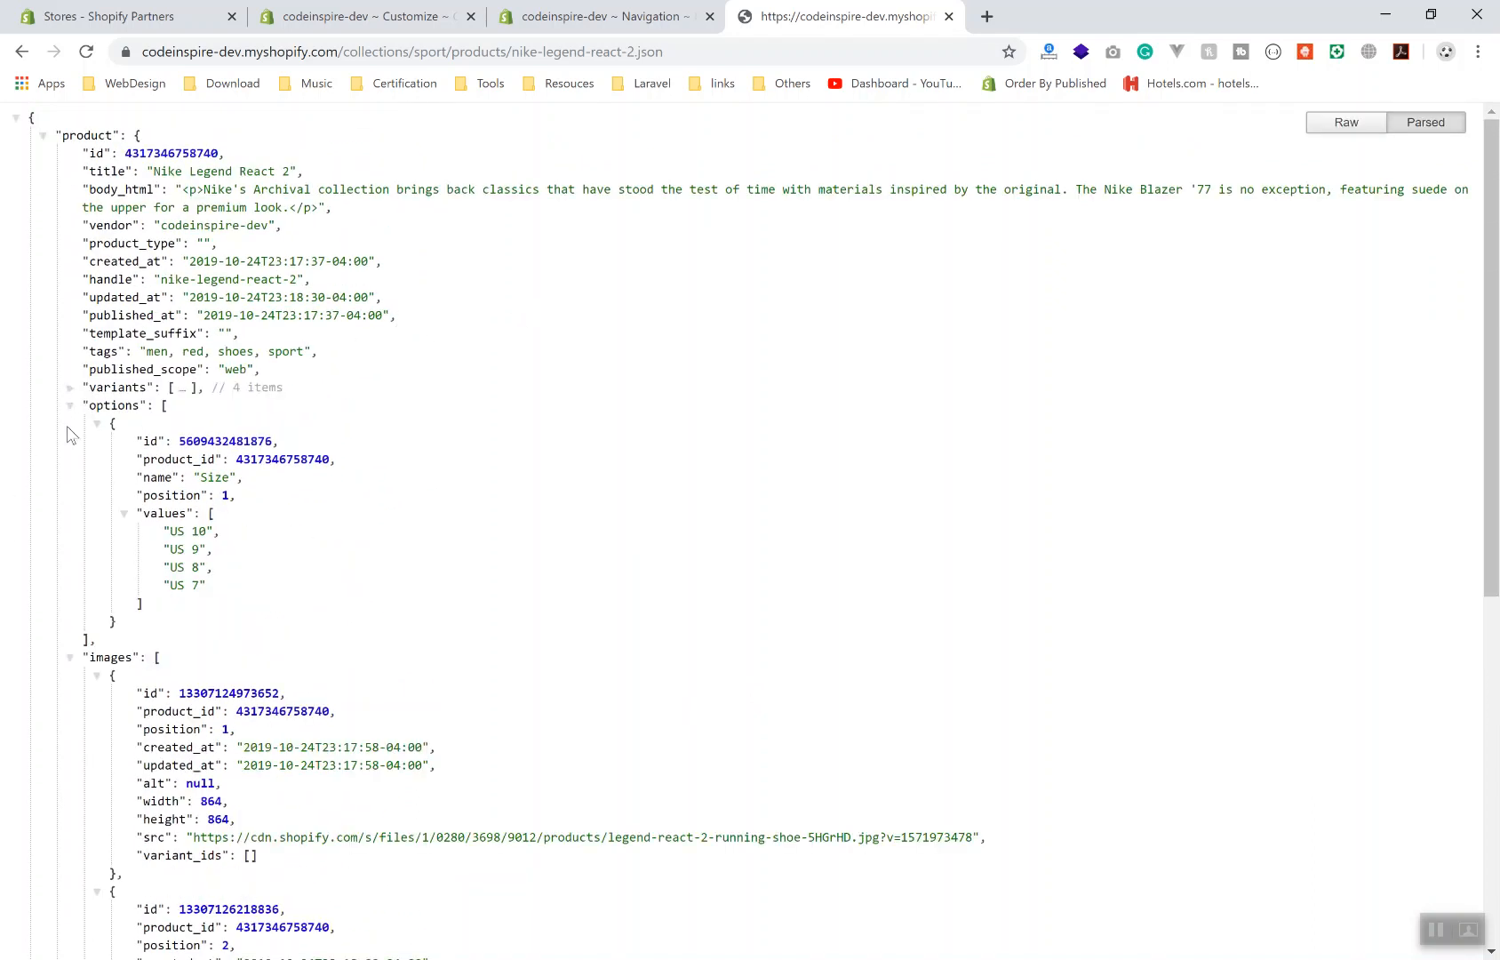
pyautogui.click(71, 405)
pyautogui.click(70, 424)
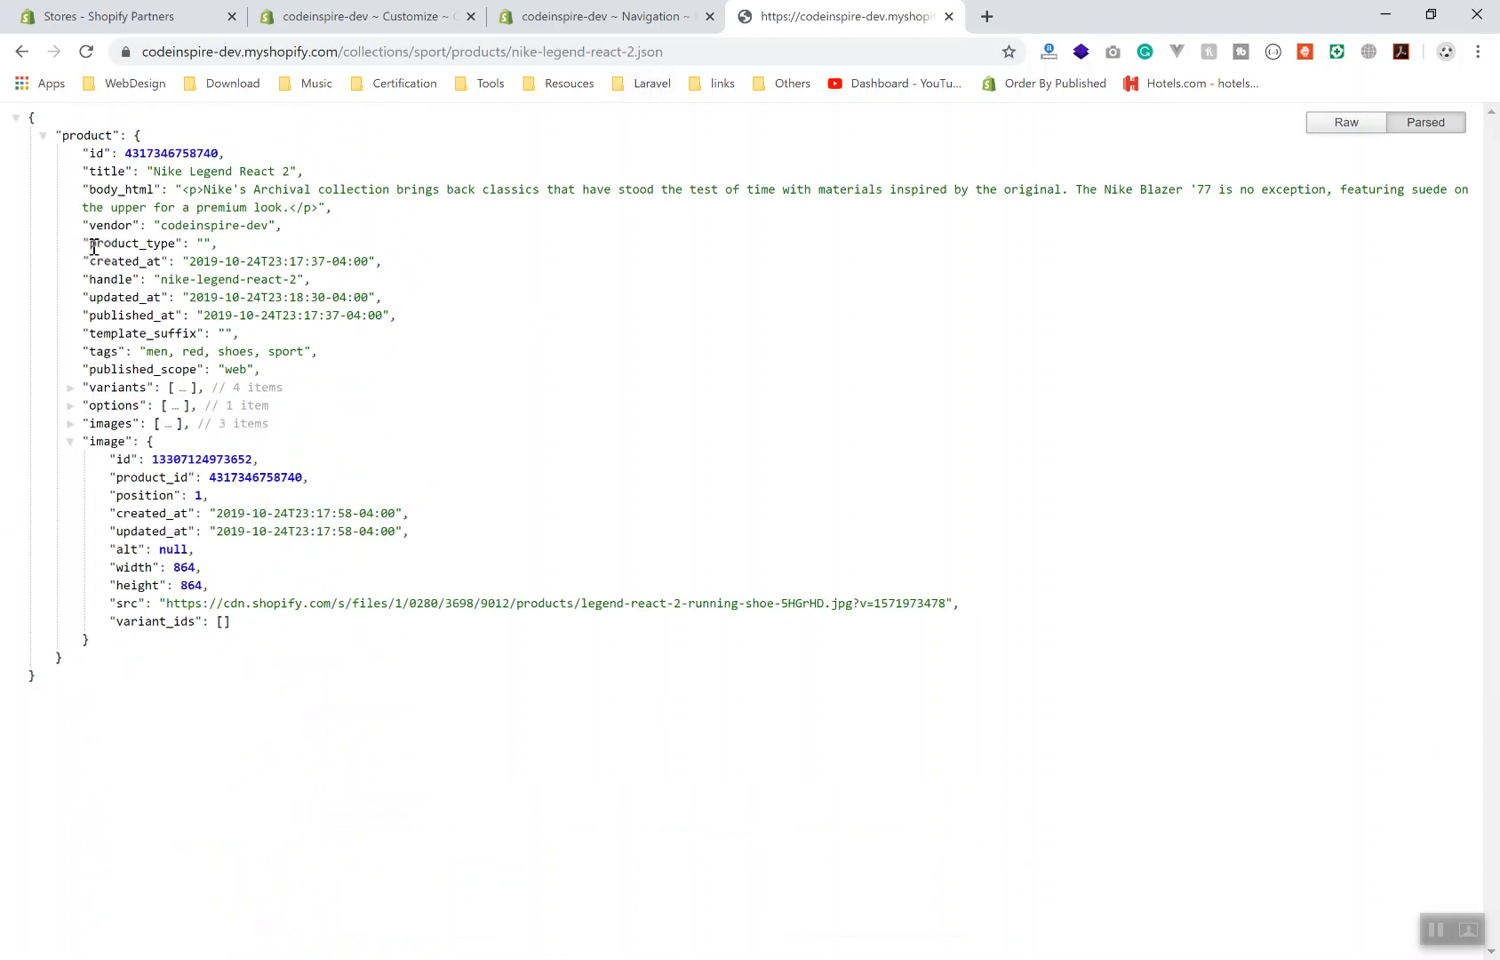
pyautogui.doubleClick(122, 261)
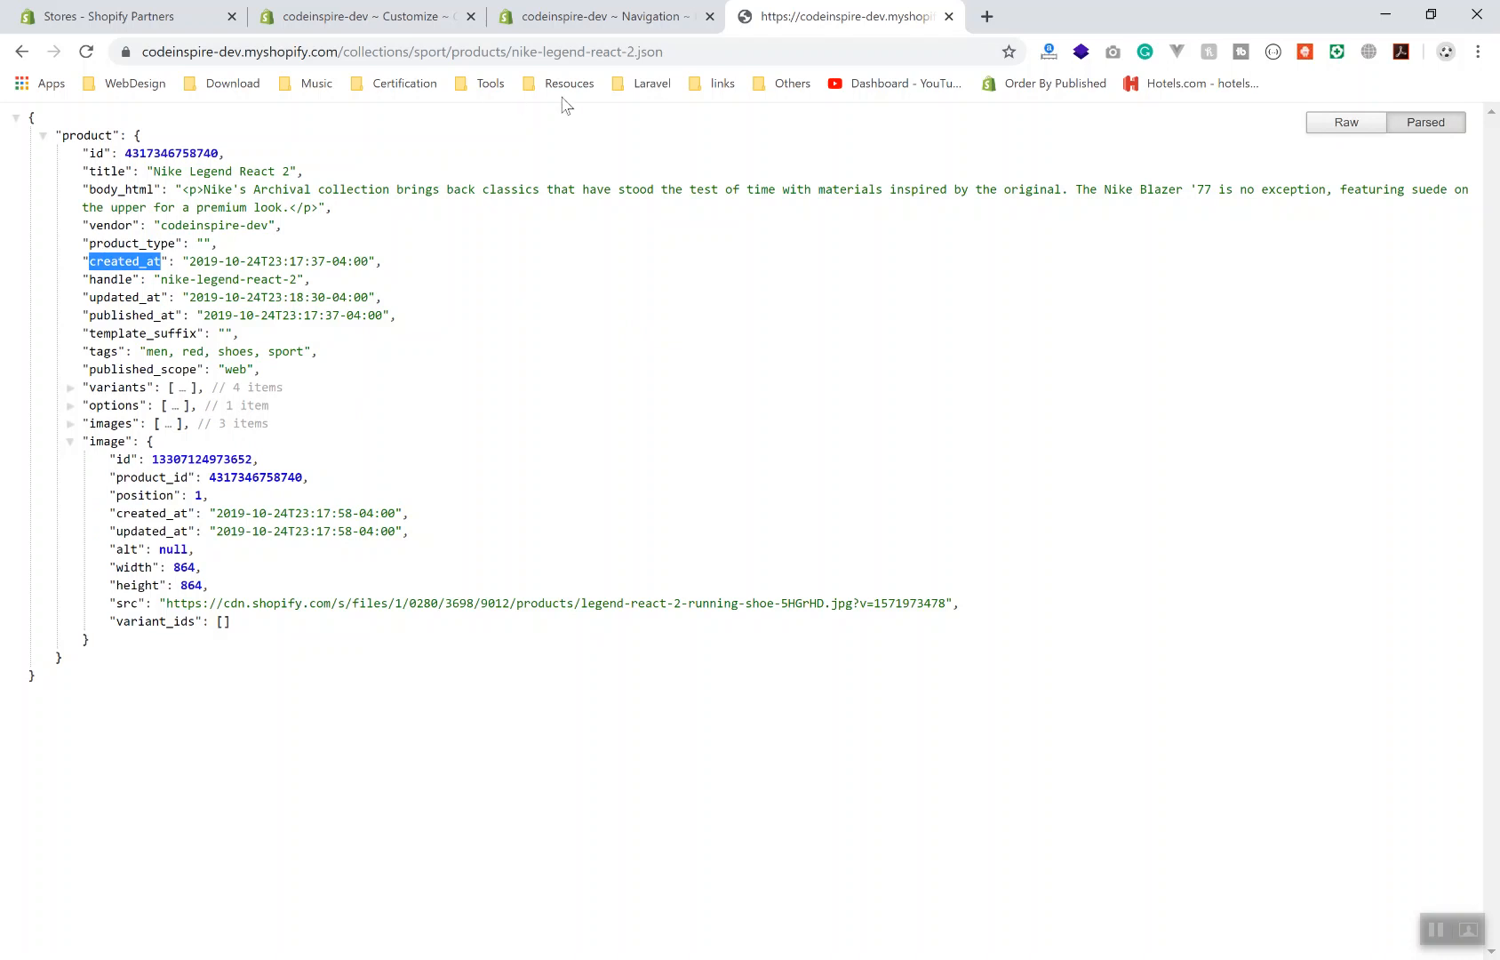
pyautogui.moveTo(176, 224); pyautogui.dragTo(337, 375)
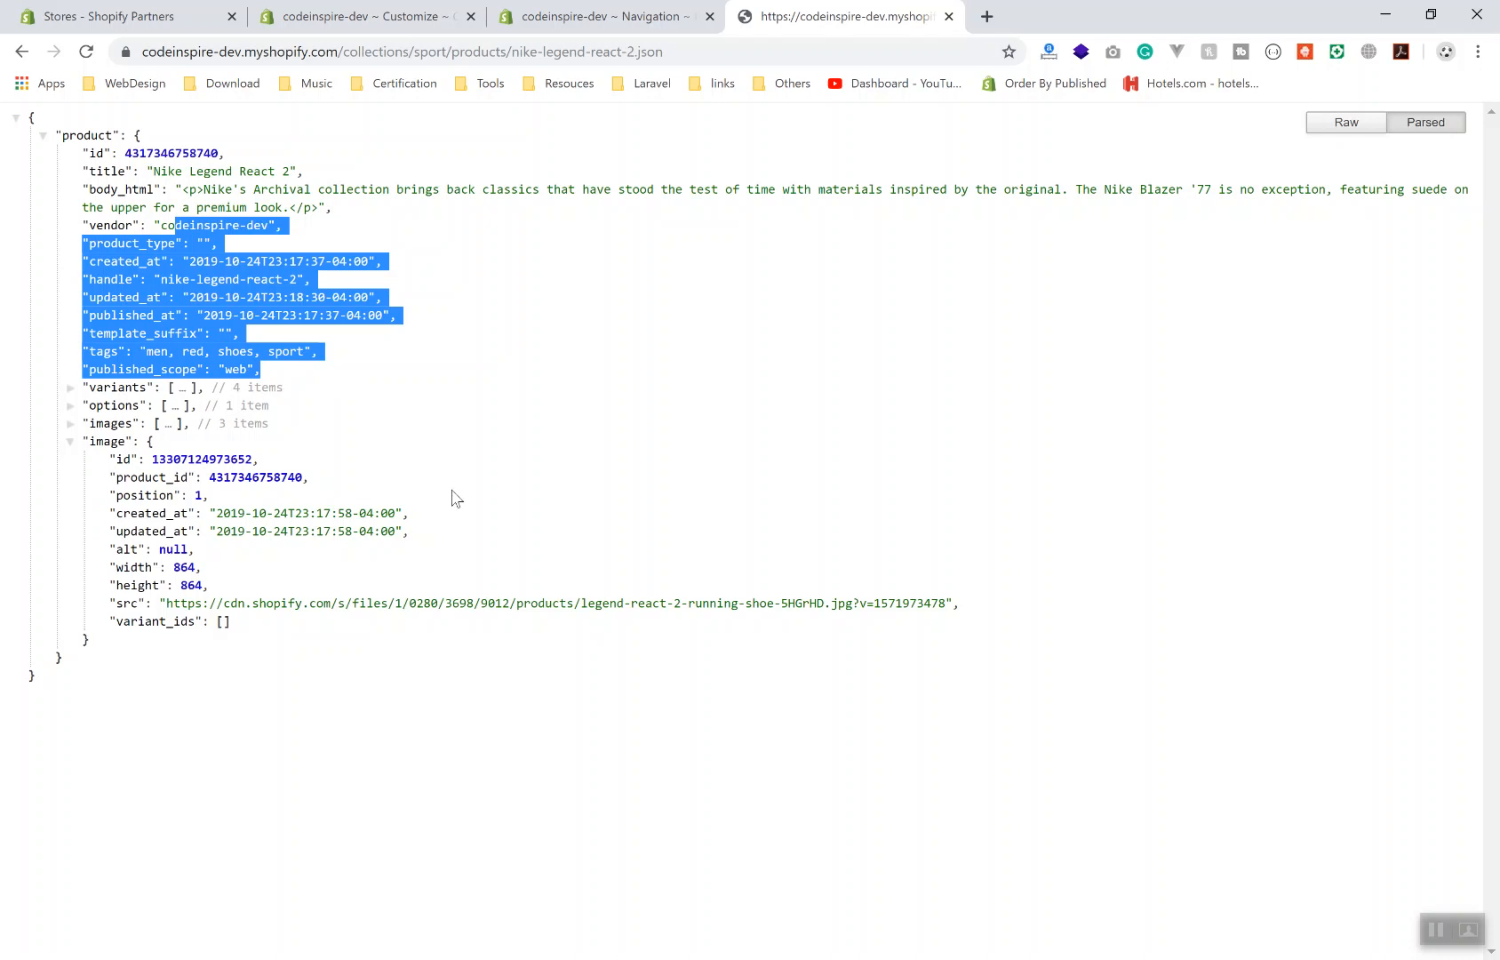
# - Remove .json and /collections/sport from the address and load the plain products URL
pyautogui.doubleClick(650, 52)
pyautogui.press('BackSpace')
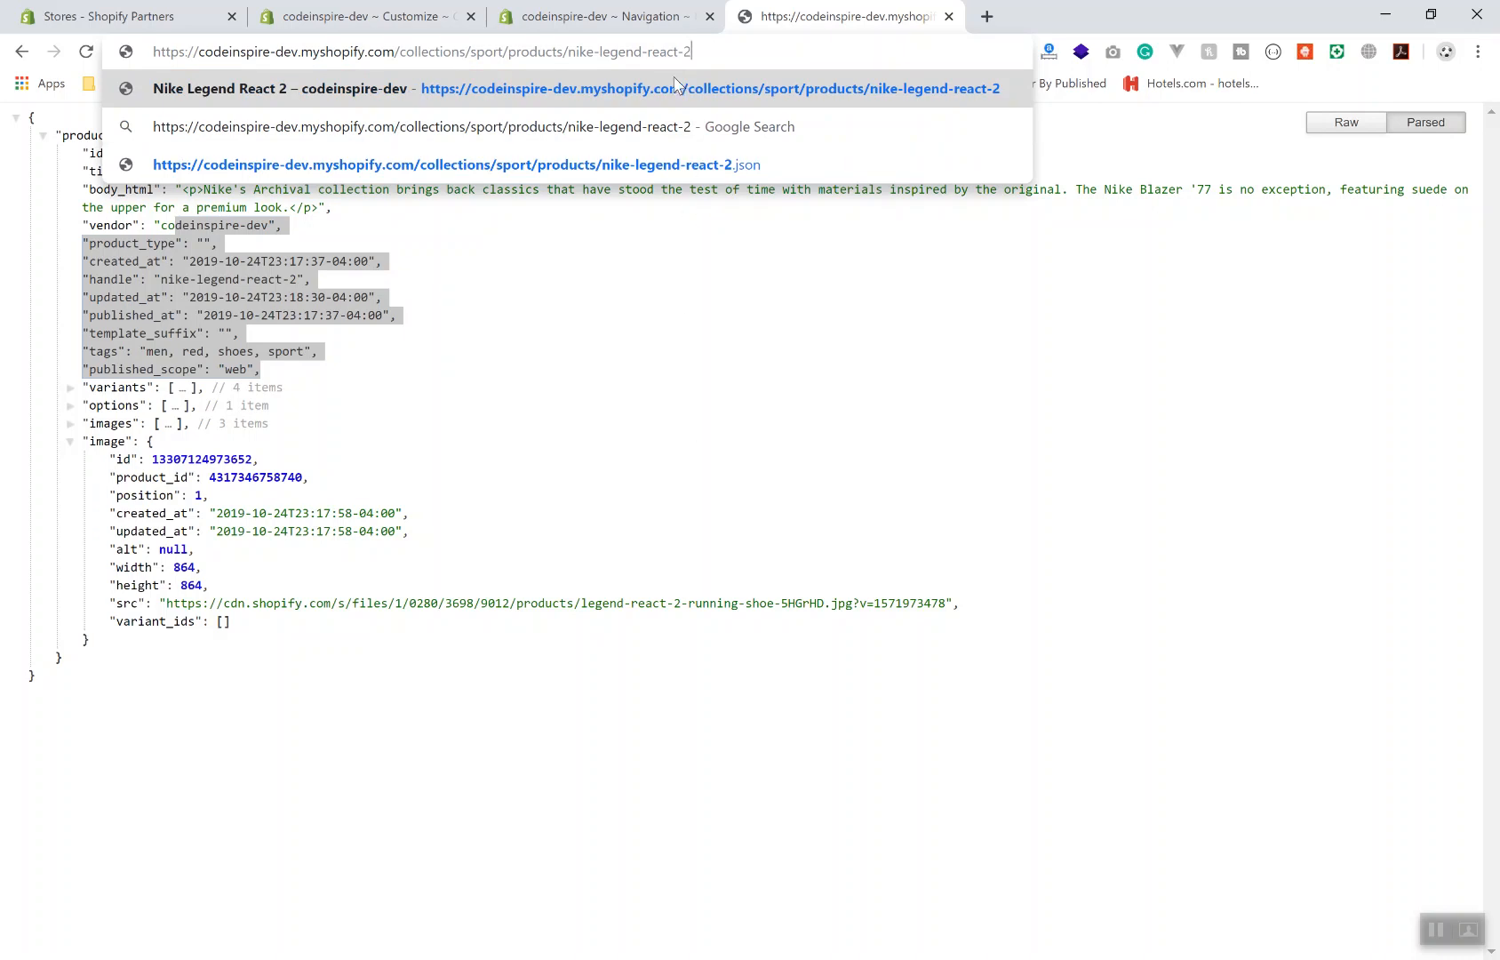
pyautogui.moveTo(576, 52); pyautogui.dragTo(706, 52)
pyautogui.moveTo(518, 52); pyautogui.dragTo(703, 51)
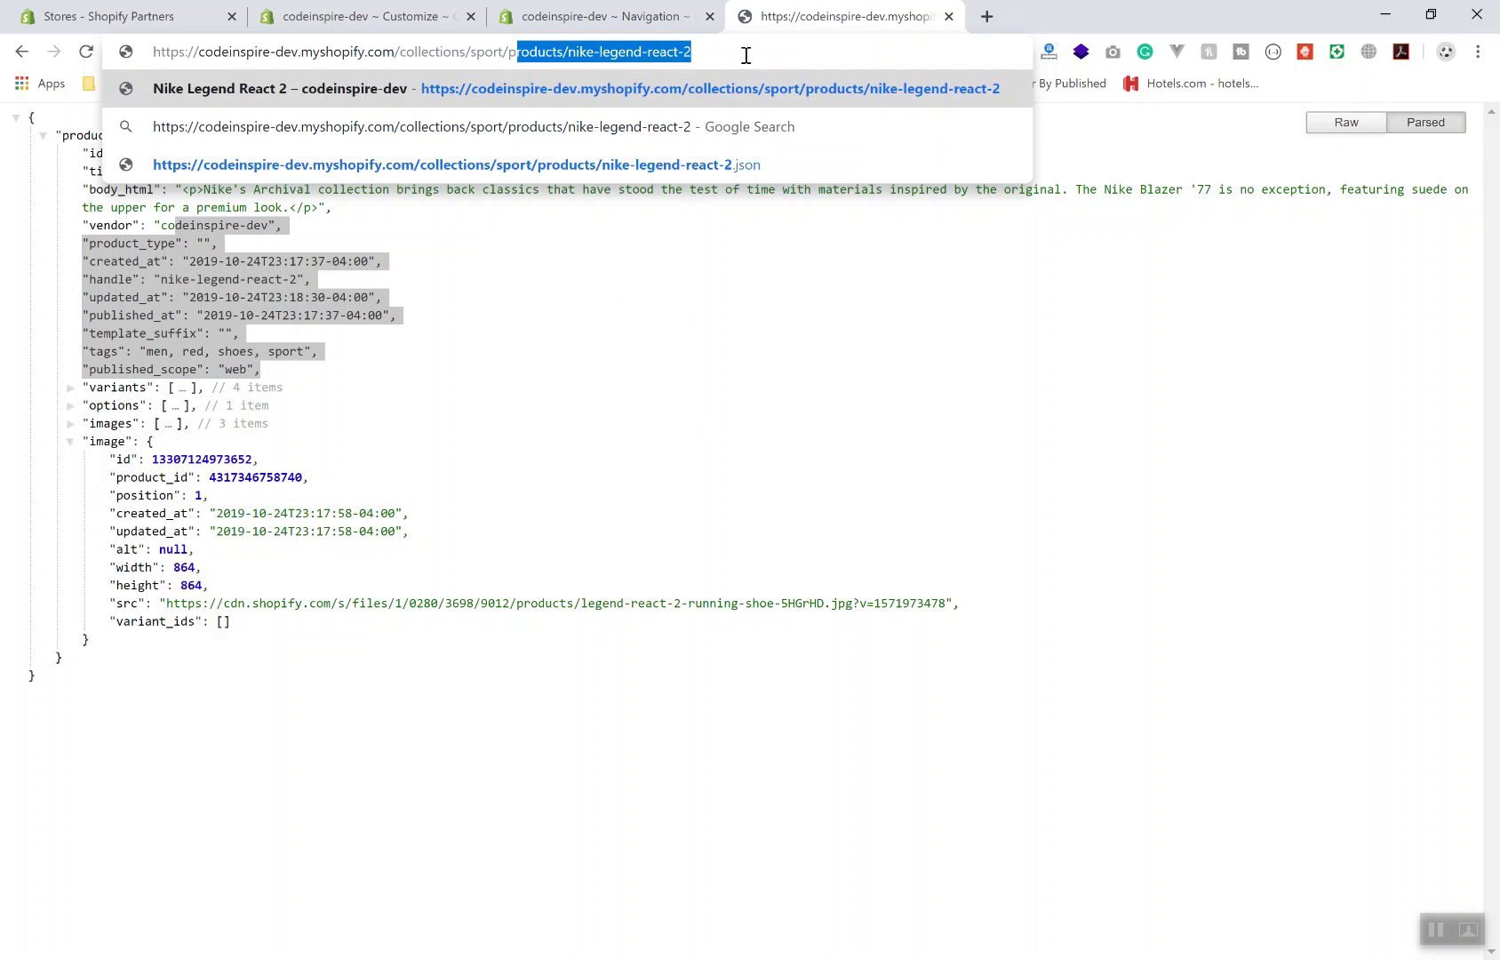
pyautogui.doubleClick(485, 51)
pyautogui.press('BackSpace')
pyautogui.press('BackSpace')
pyautogui.press('BackSpace')
pyautogui.press('BackSpace')
pyautogui.press('BackSpace')
pyautogui.press('BackSpace')
pyautogui.press('BackSpace')
pyautogui.press('BackSpace')
pyautogui.press('BackSpace')
pyautogui.press('BackSpace')
pyautogui.press('BackSpace')
pyautogui.press('BackSpace')
pyautogui.press('BackSpace')
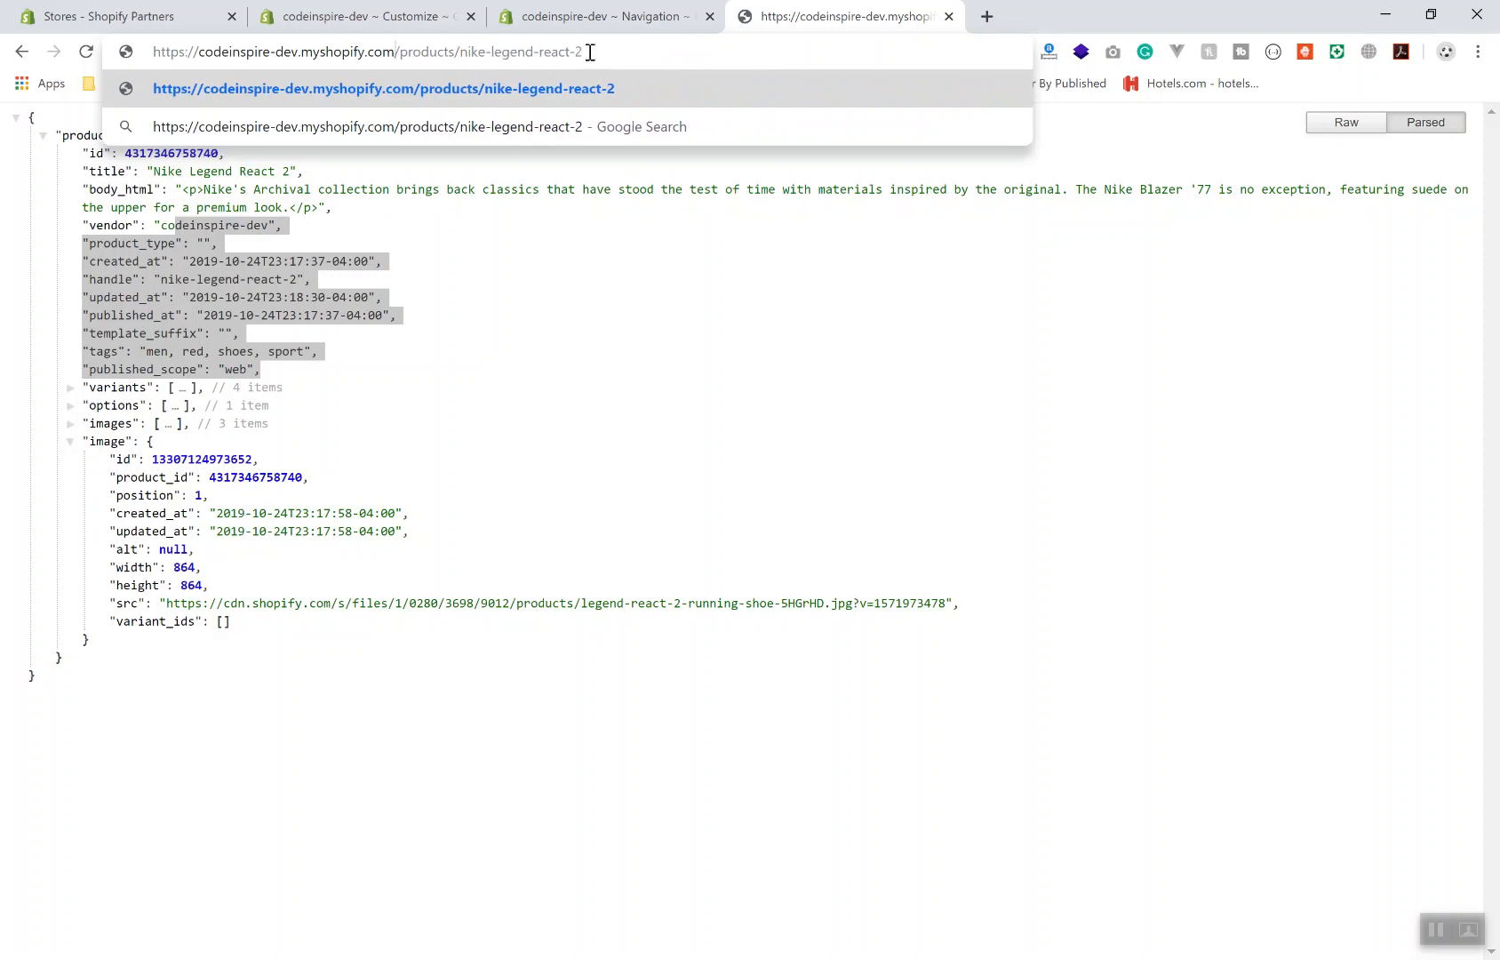
pyautogui.press('Return')
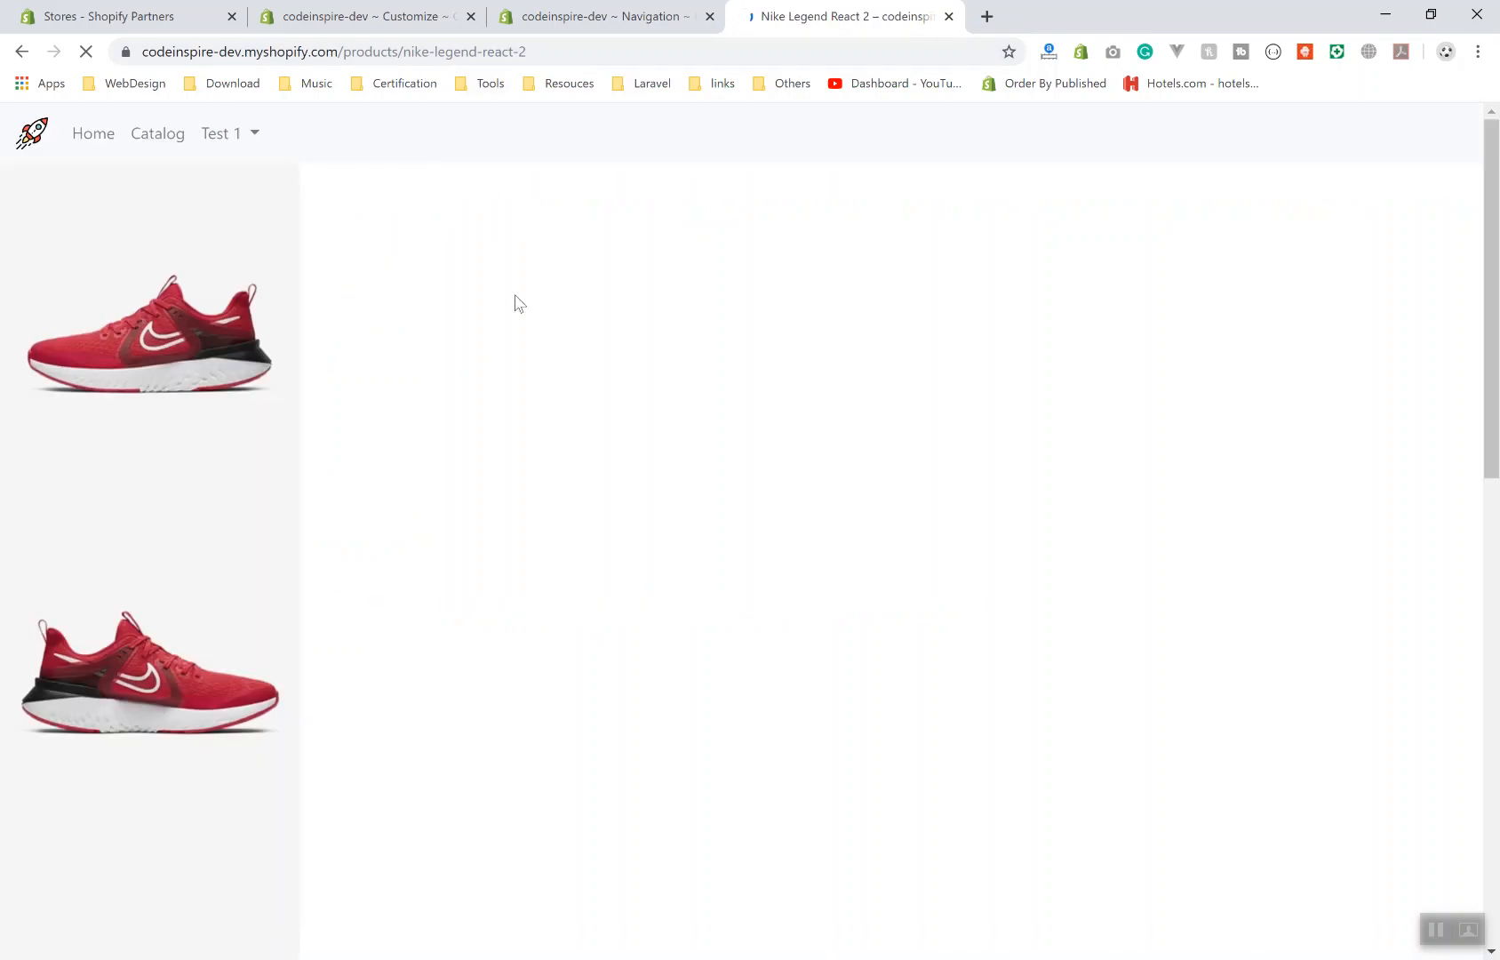
# - Open the Catalog, choose the Sport collection and filter it by the red tag
pyautogui.click(157, 132)
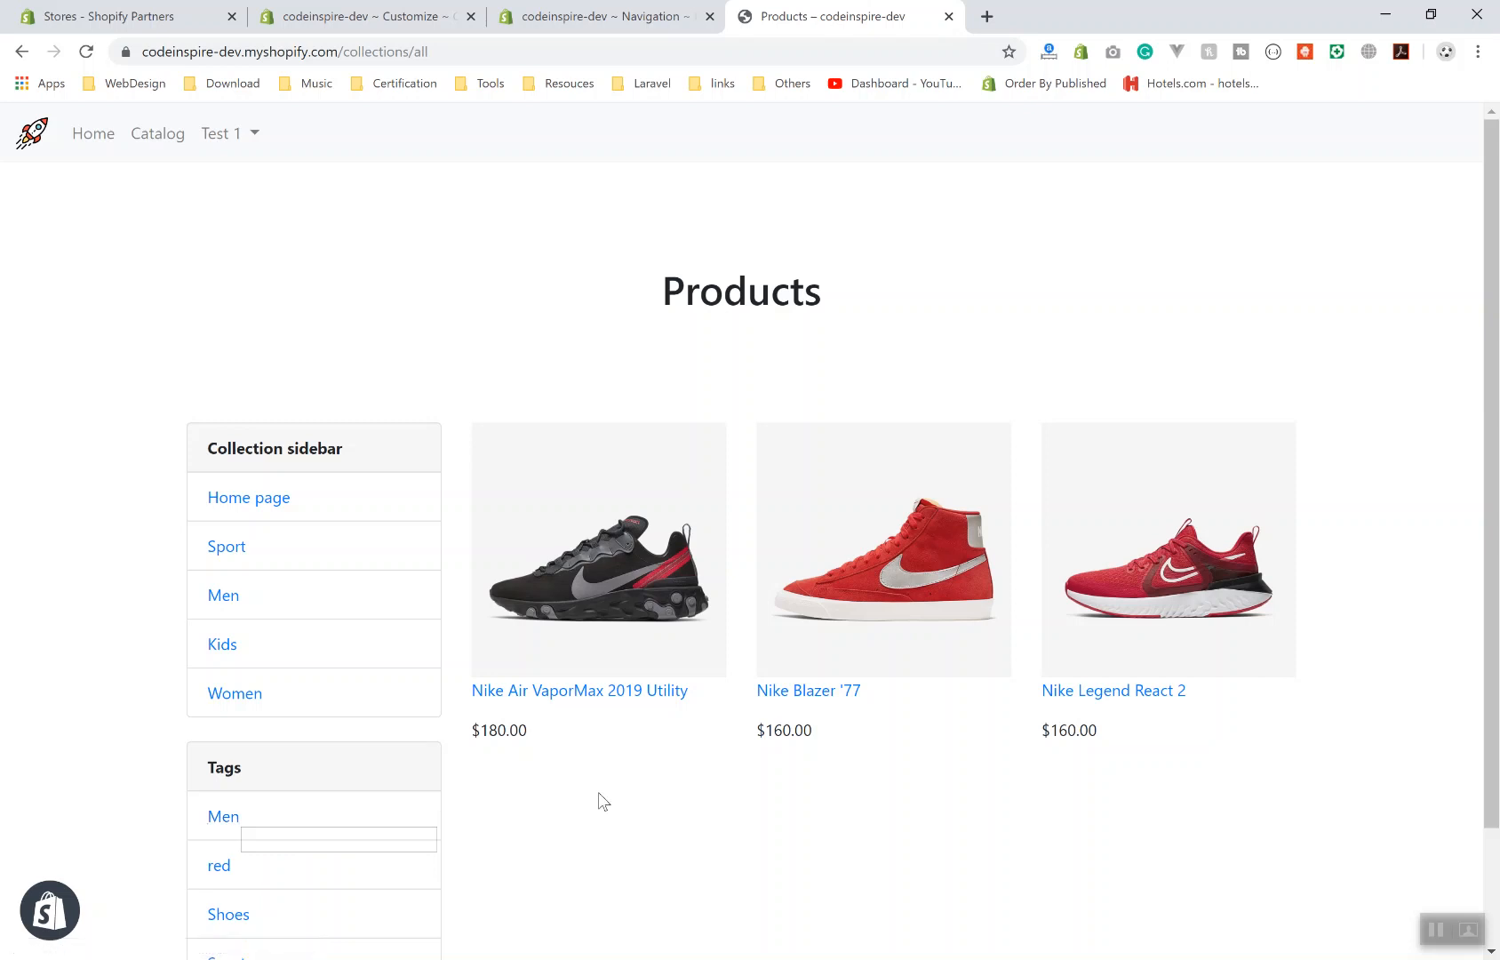
pyautogui.click(226, 547)
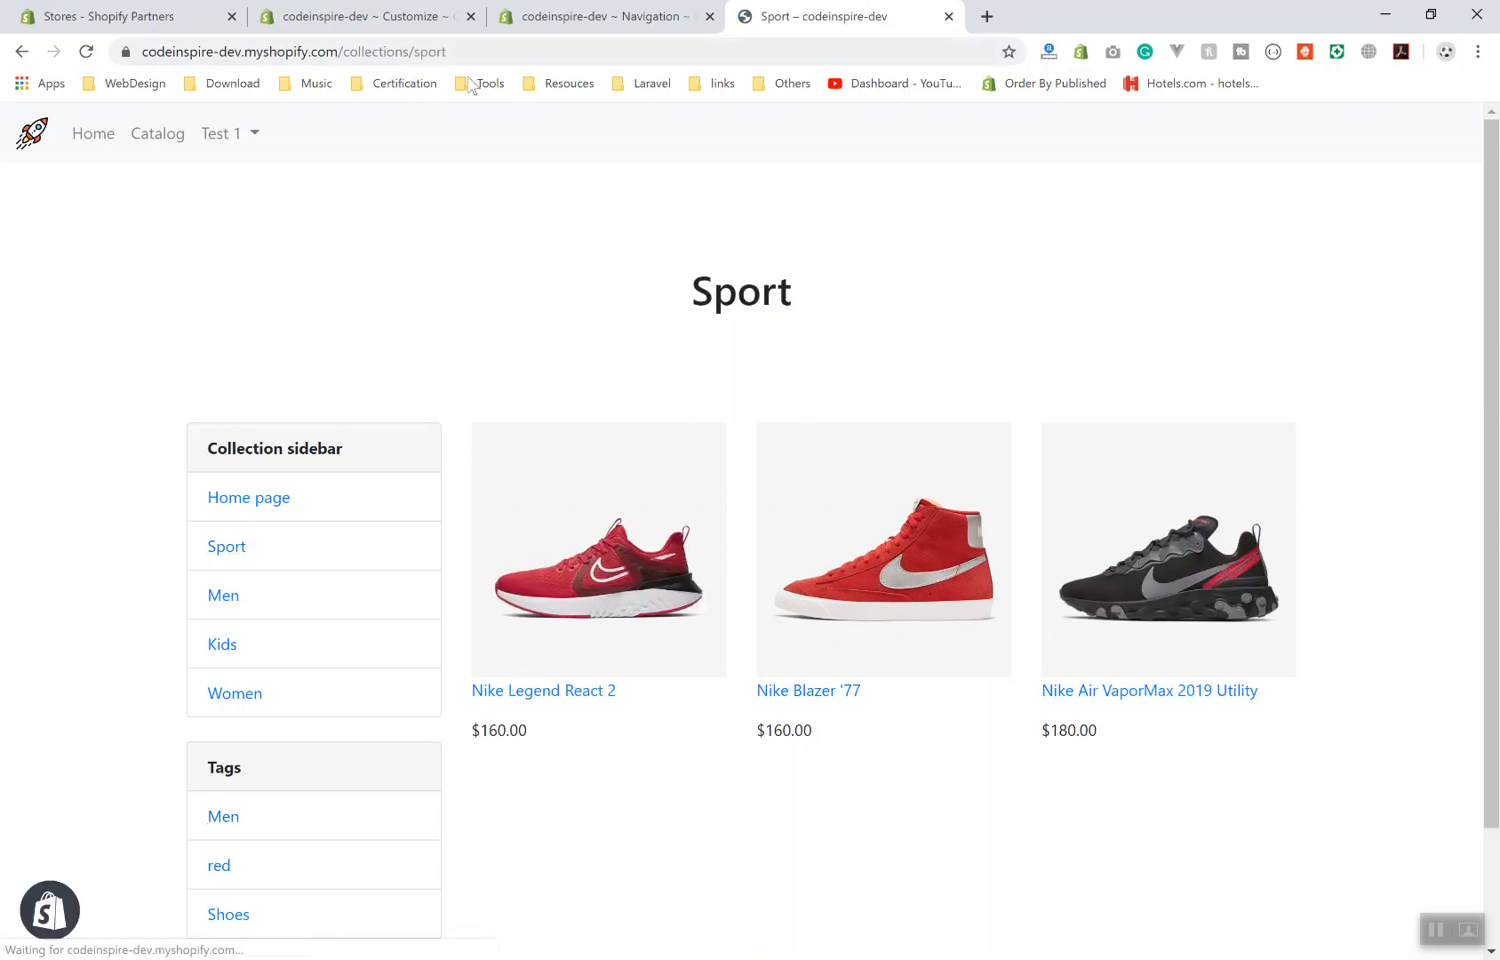
pyautogui.scroll(-2, 738, 517)
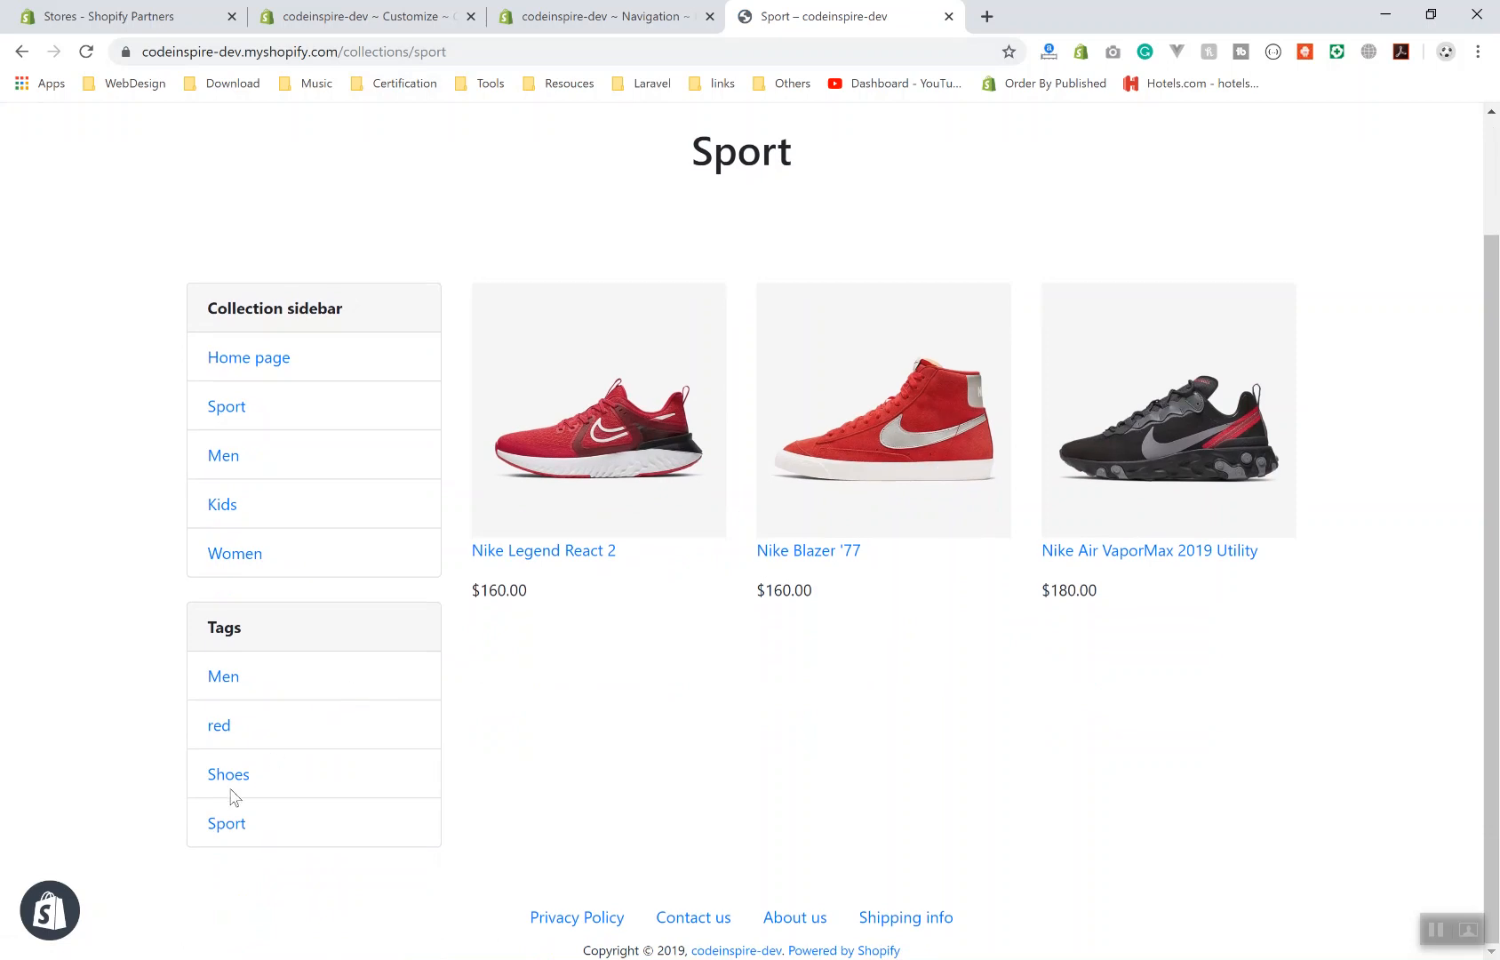
pyautogui.click(217, 729)
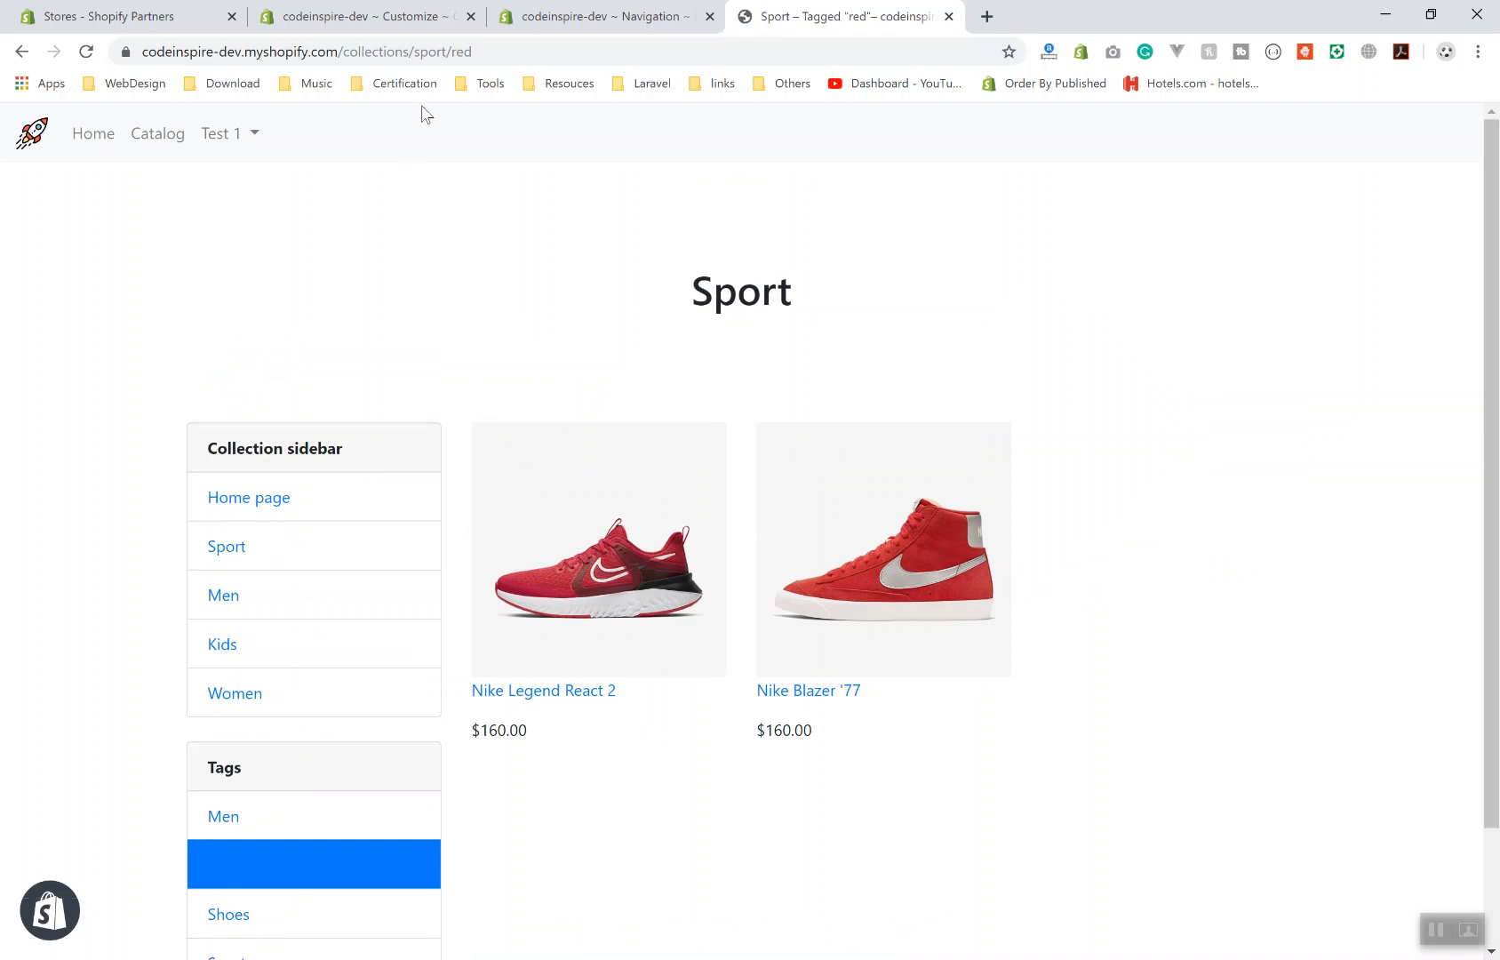
# - Note the red tag in the address, then switch the filter to the Shoes tag
pyautogui.moveTo(443, 52); pyautogui.dragTo(492, 52)
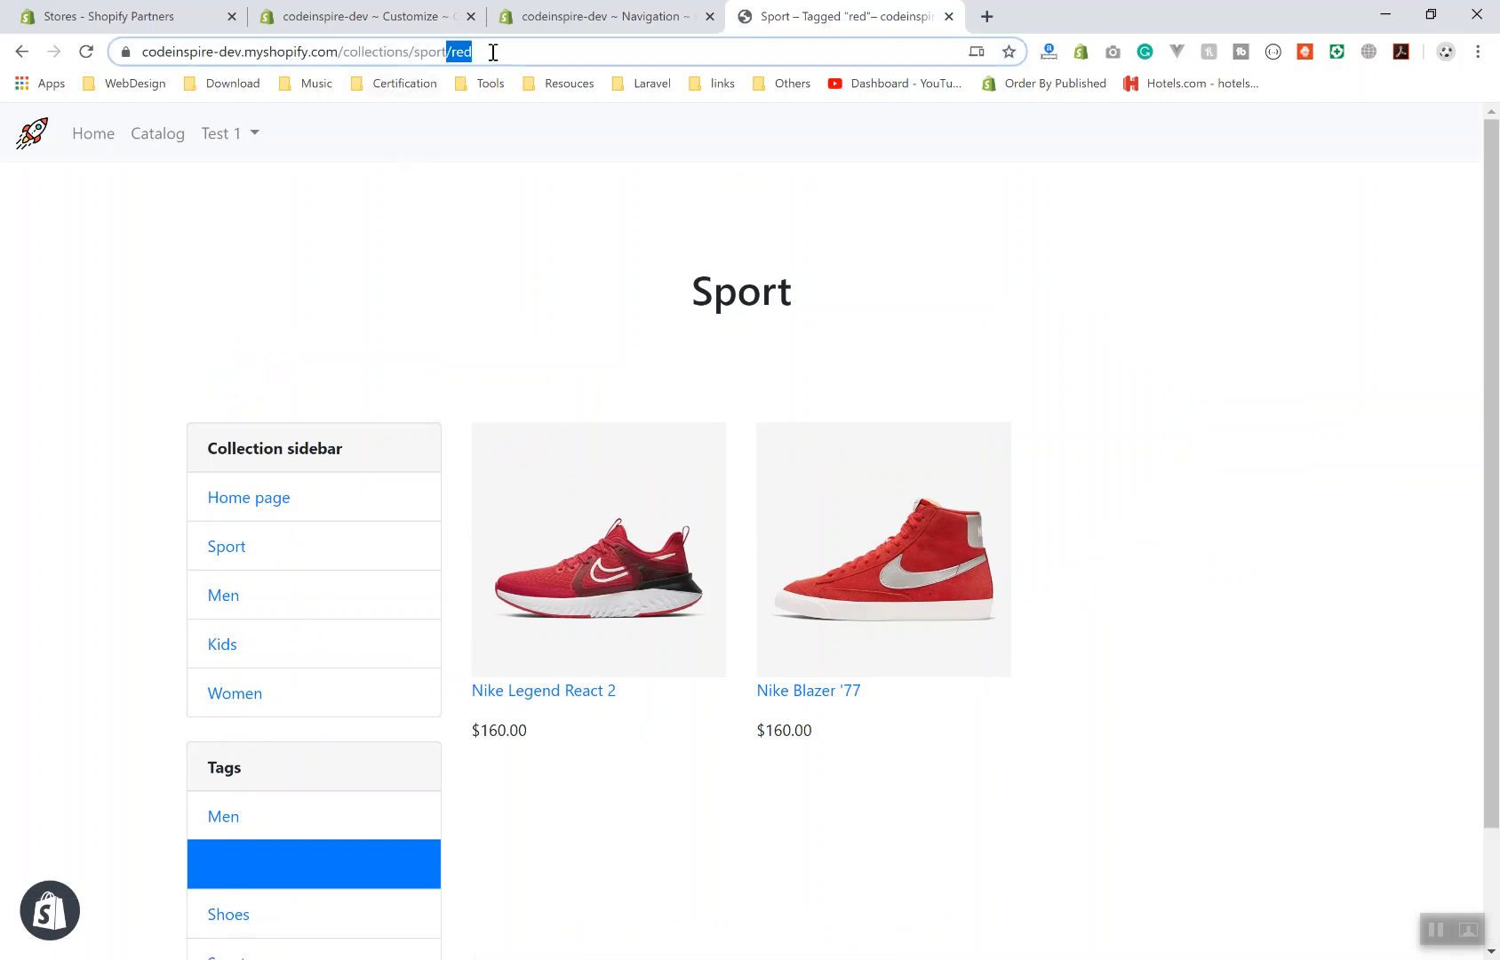
pyautogui.click(534, 52)
pyautogui.scroll(-2, 855, 586)
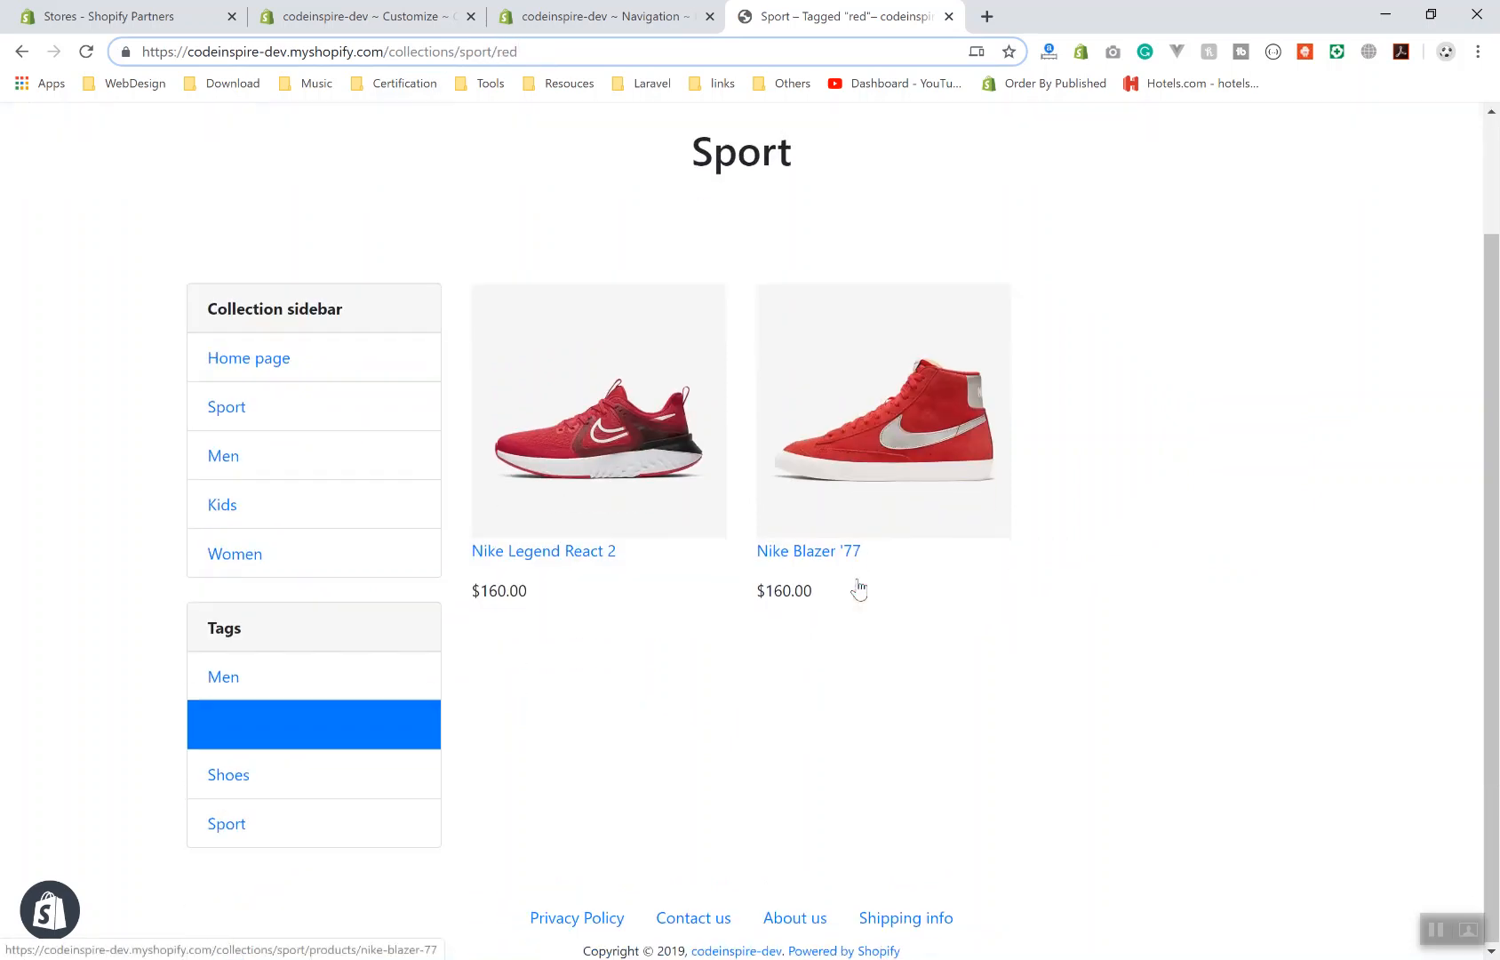
pyautogui.click(229, 774)
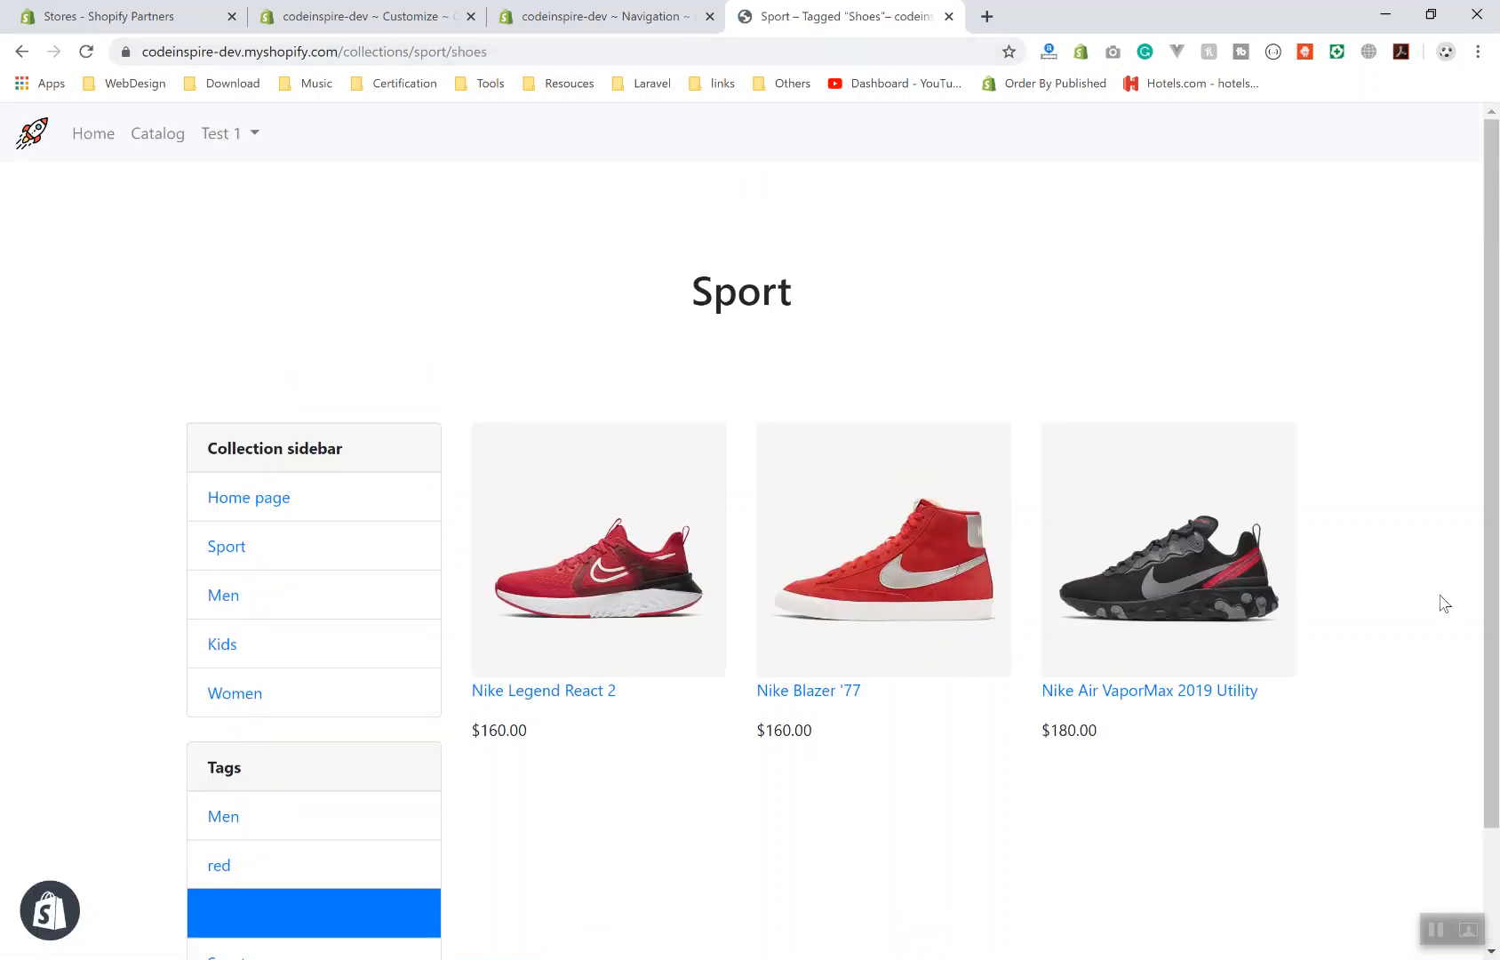
pyautogui.scroll(-1, 480, 770)
pyautogui.scroll(-1, 480, 770)
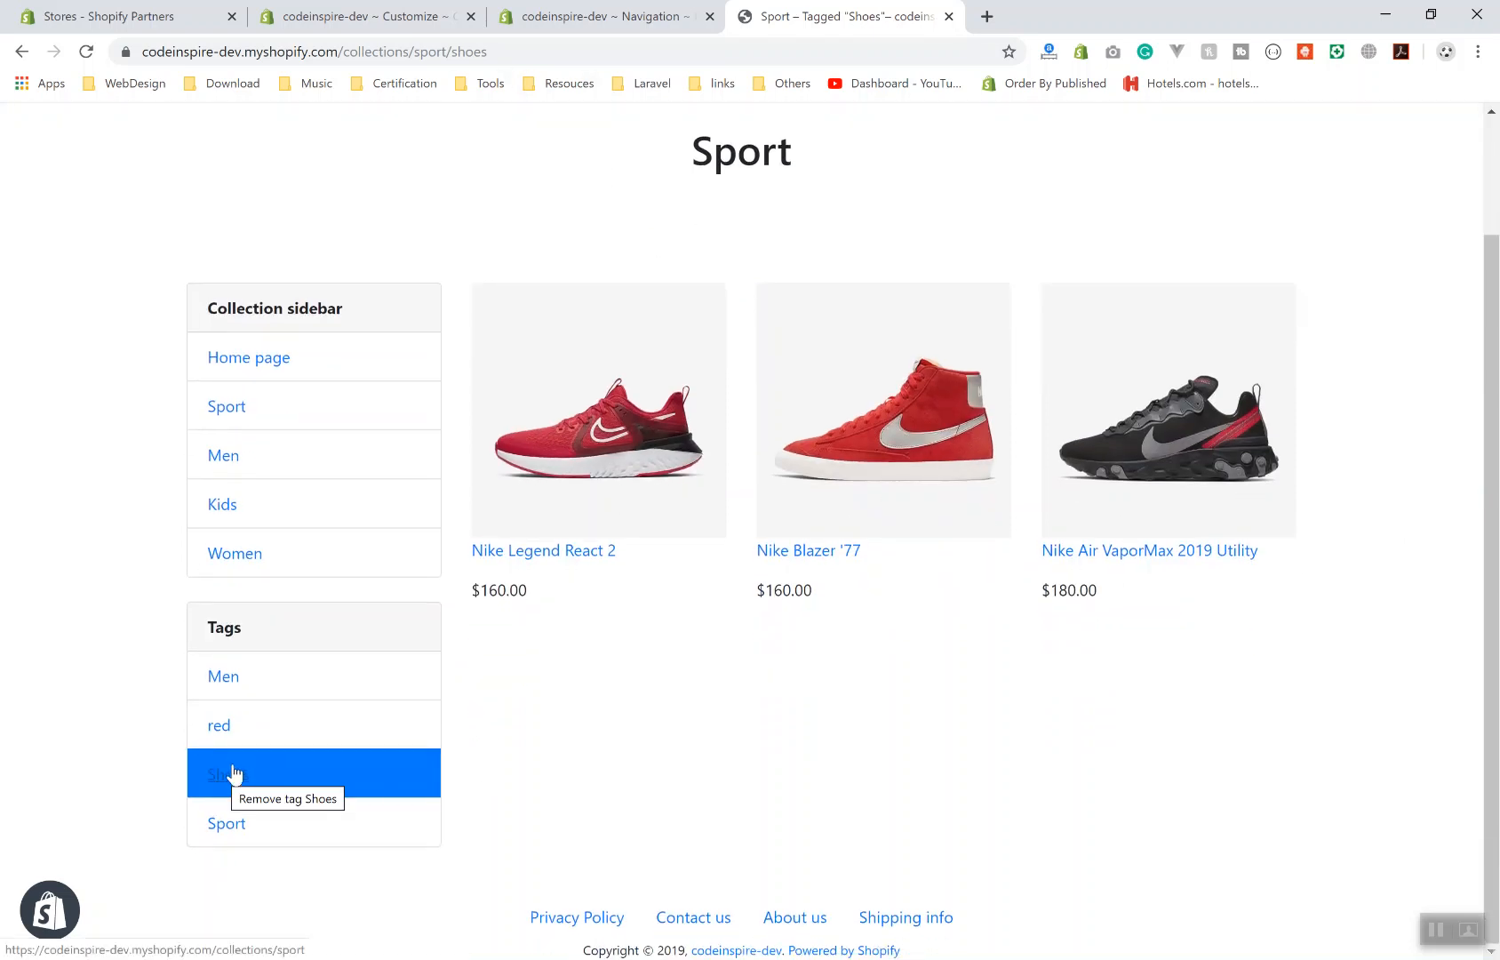
pyautogui.scroll(3, 615, 656)
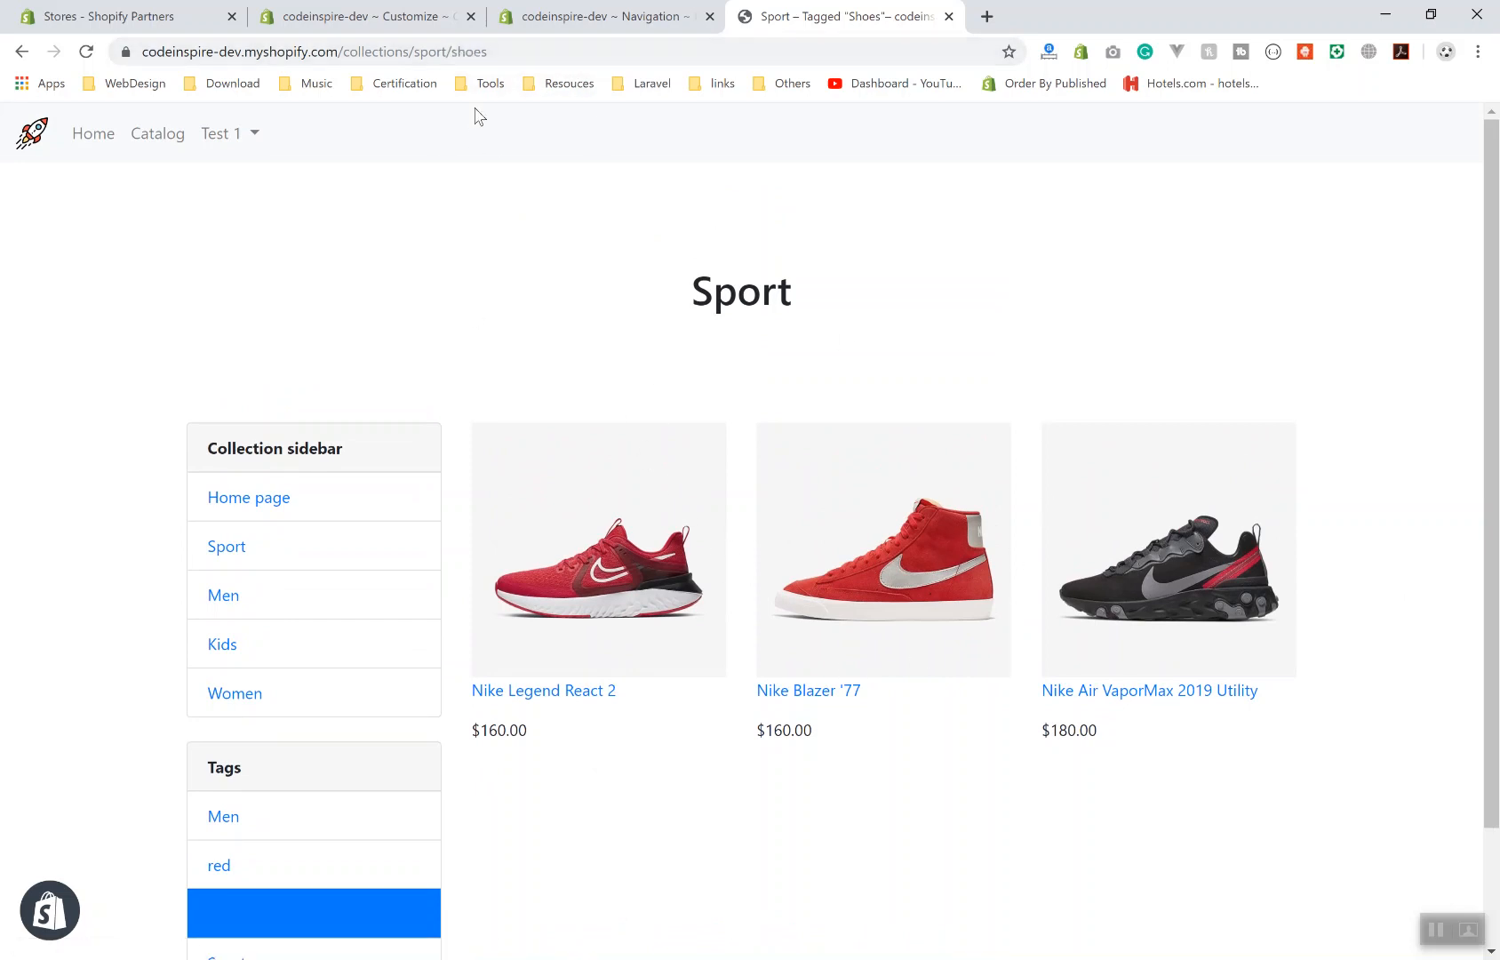
# - Load the Sport collection filtered by both shoes and red tags
pyautogui.click(543, 52)
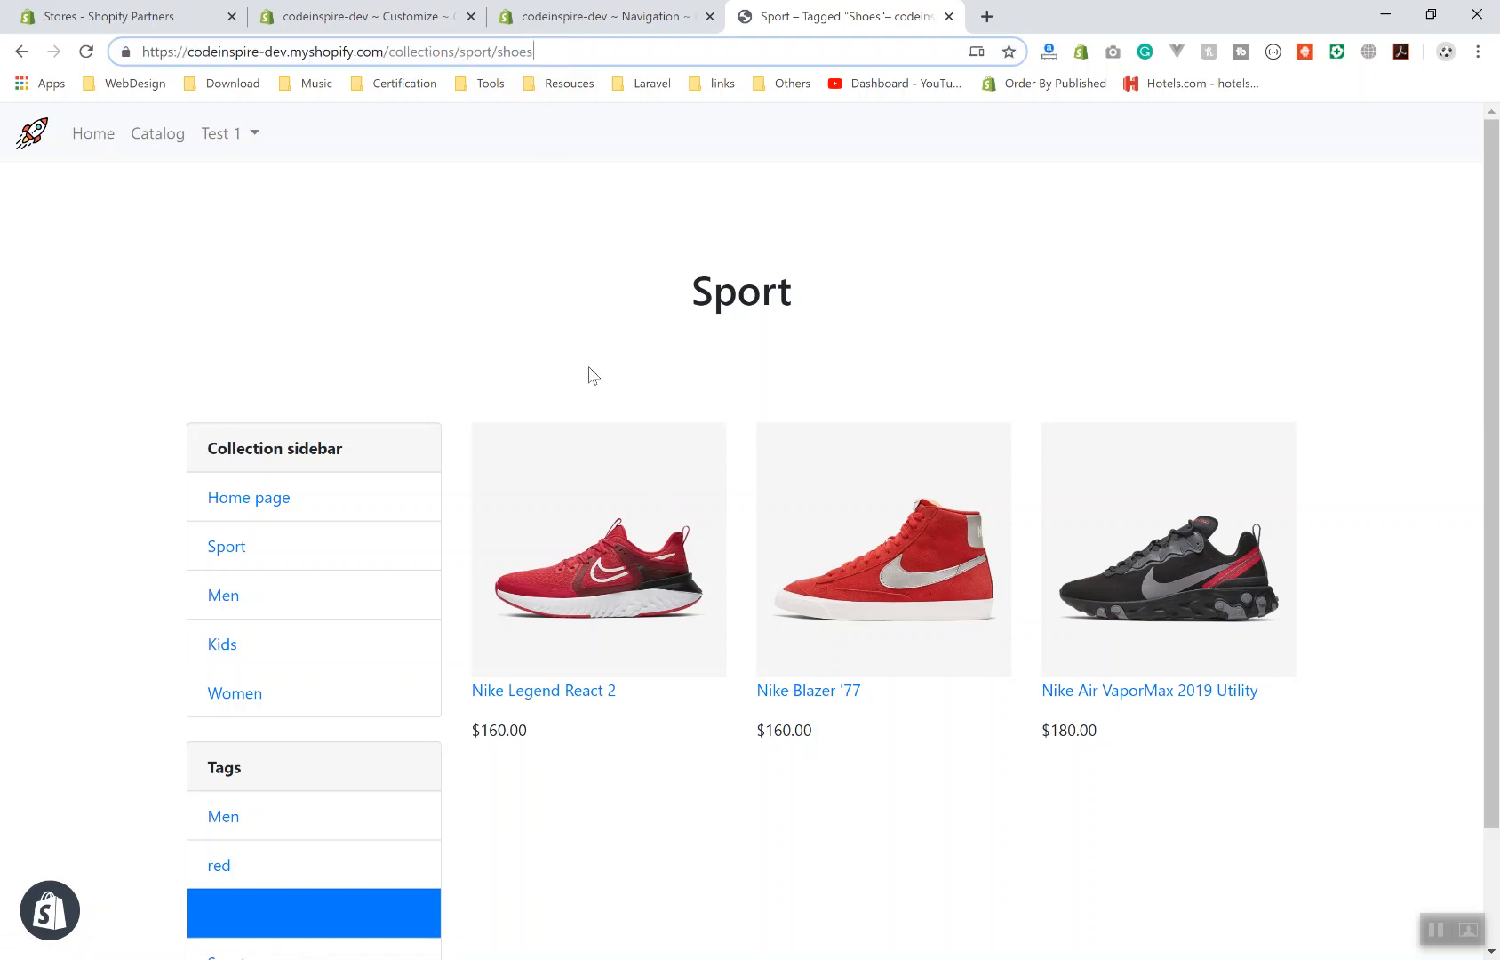
pyautogui.write('+red')
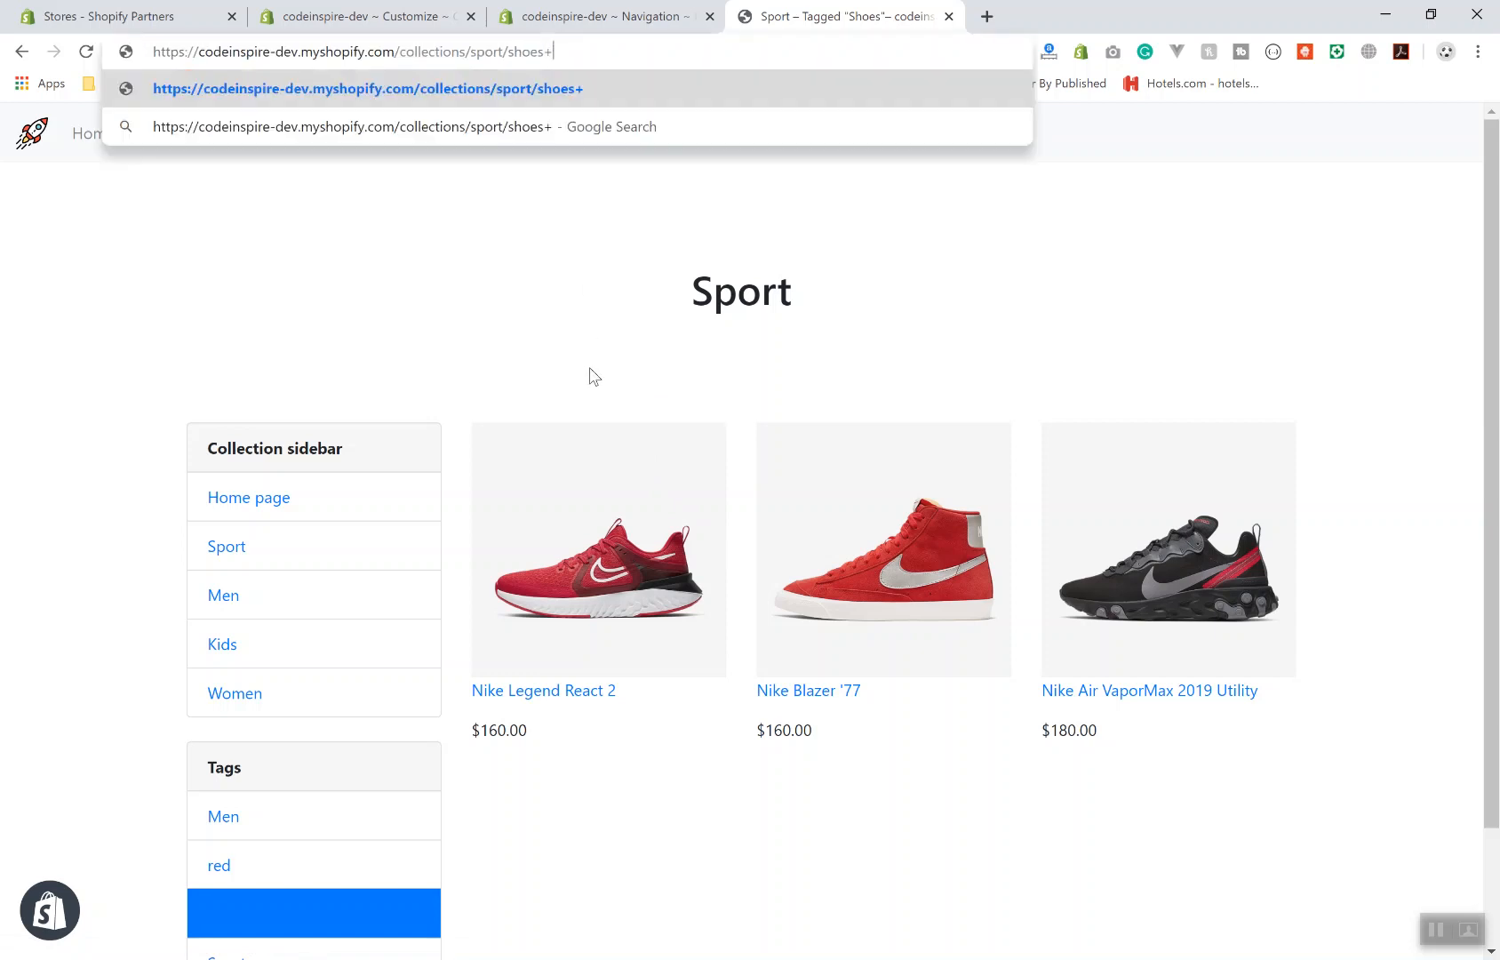
pyautogui.press('Return')
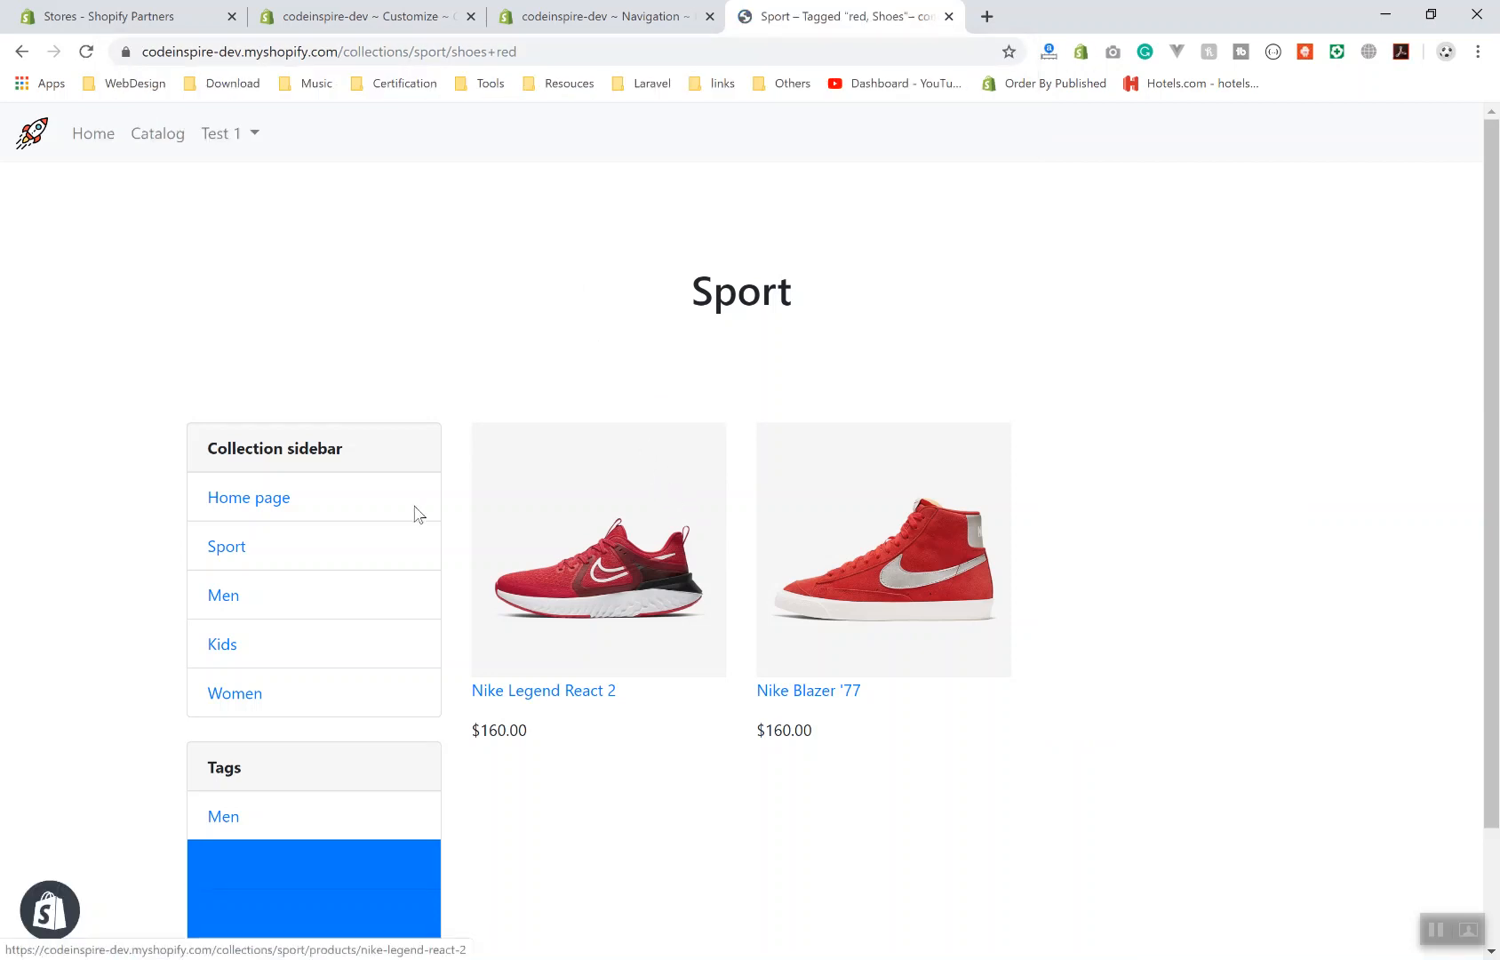
pyautogui.scroll(-2, 451, 680)
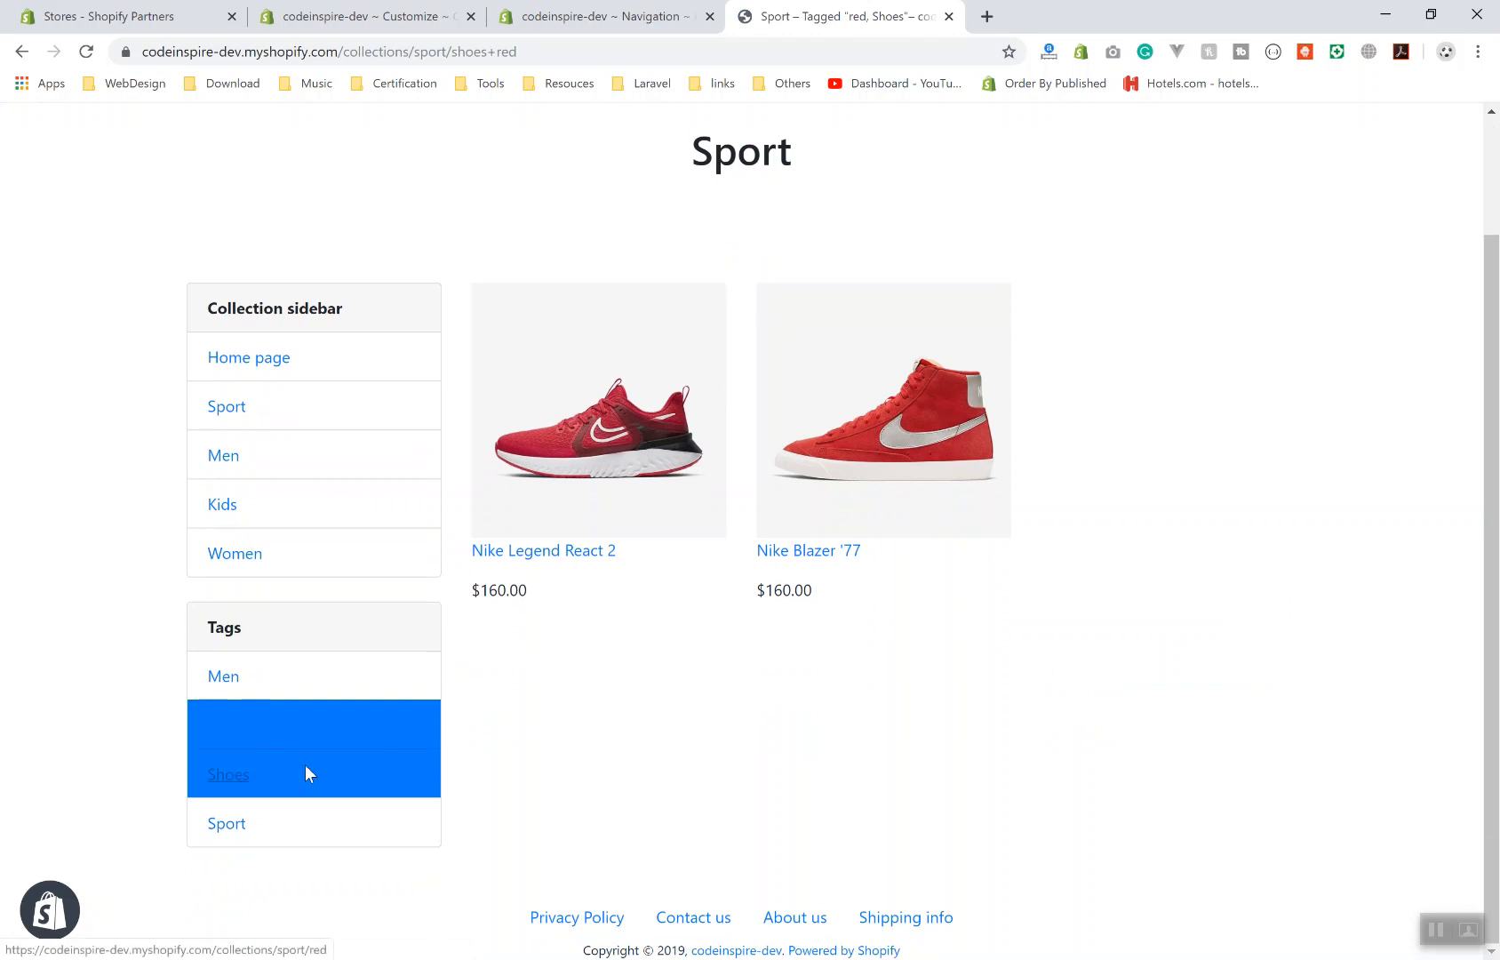
pyautogui.scroll(2, 585, 739)
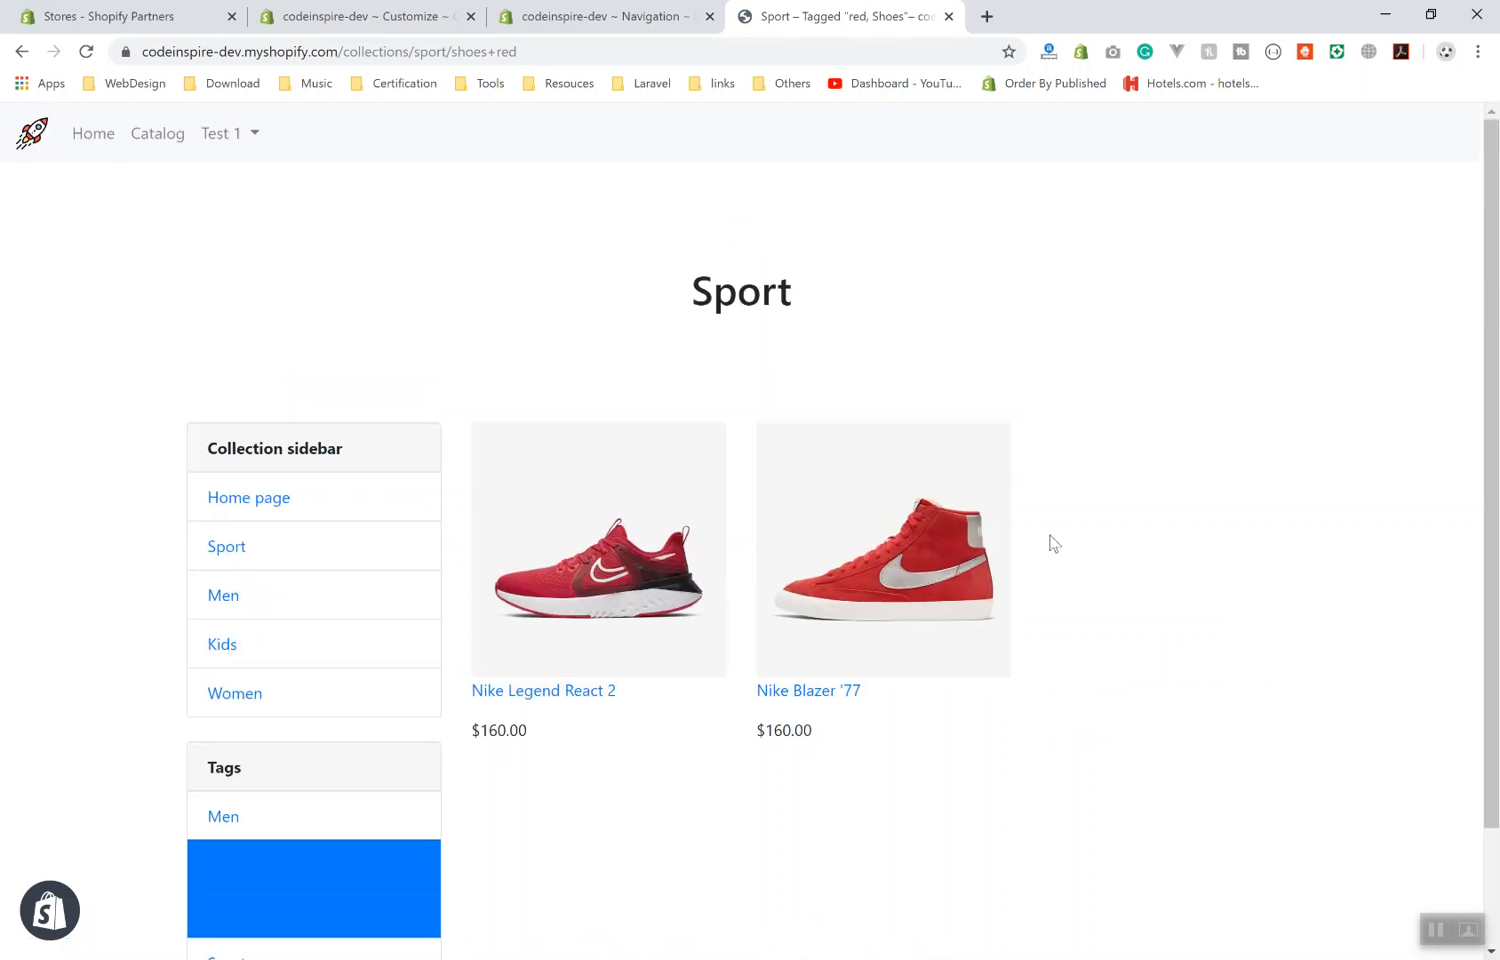
# - Delete '+red' from the address so only /collections/sport/shoes loads
pyautogui.moveTo(486, 52); pyautogui.dragTo(501, 51)
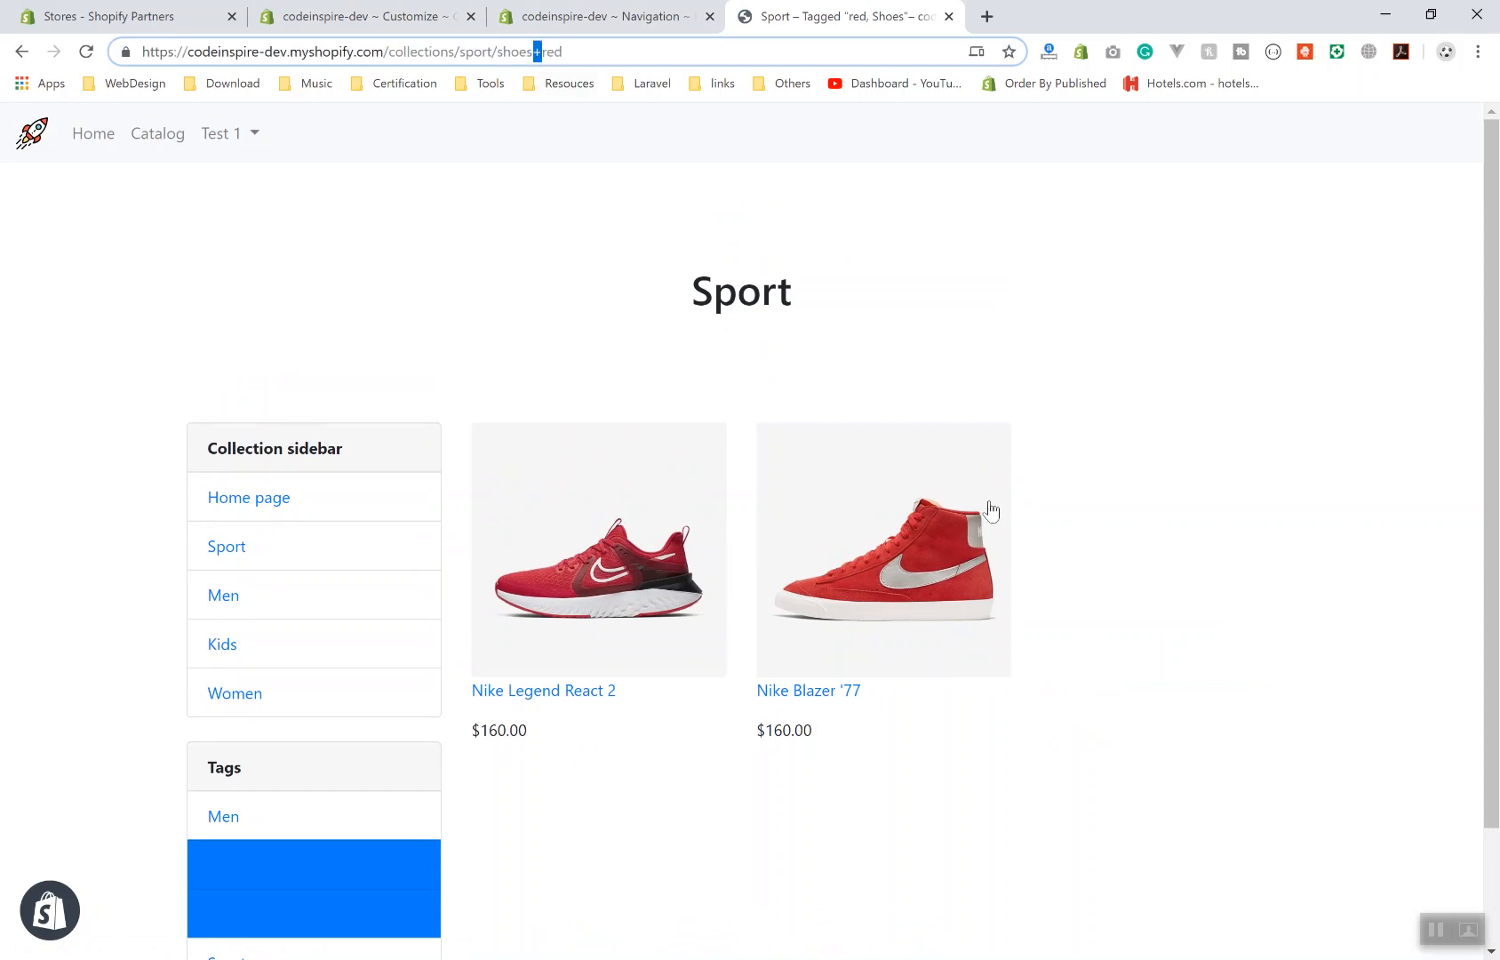
pyautogui.doubleClick(515, 52)
pyautogui.doubleClick(551, 52)
pyautogui.click(615, 51)
pyautogui.press('BackSpace')
pyautogui.press('BackSpace')
pyautogui.press('BackSpace')
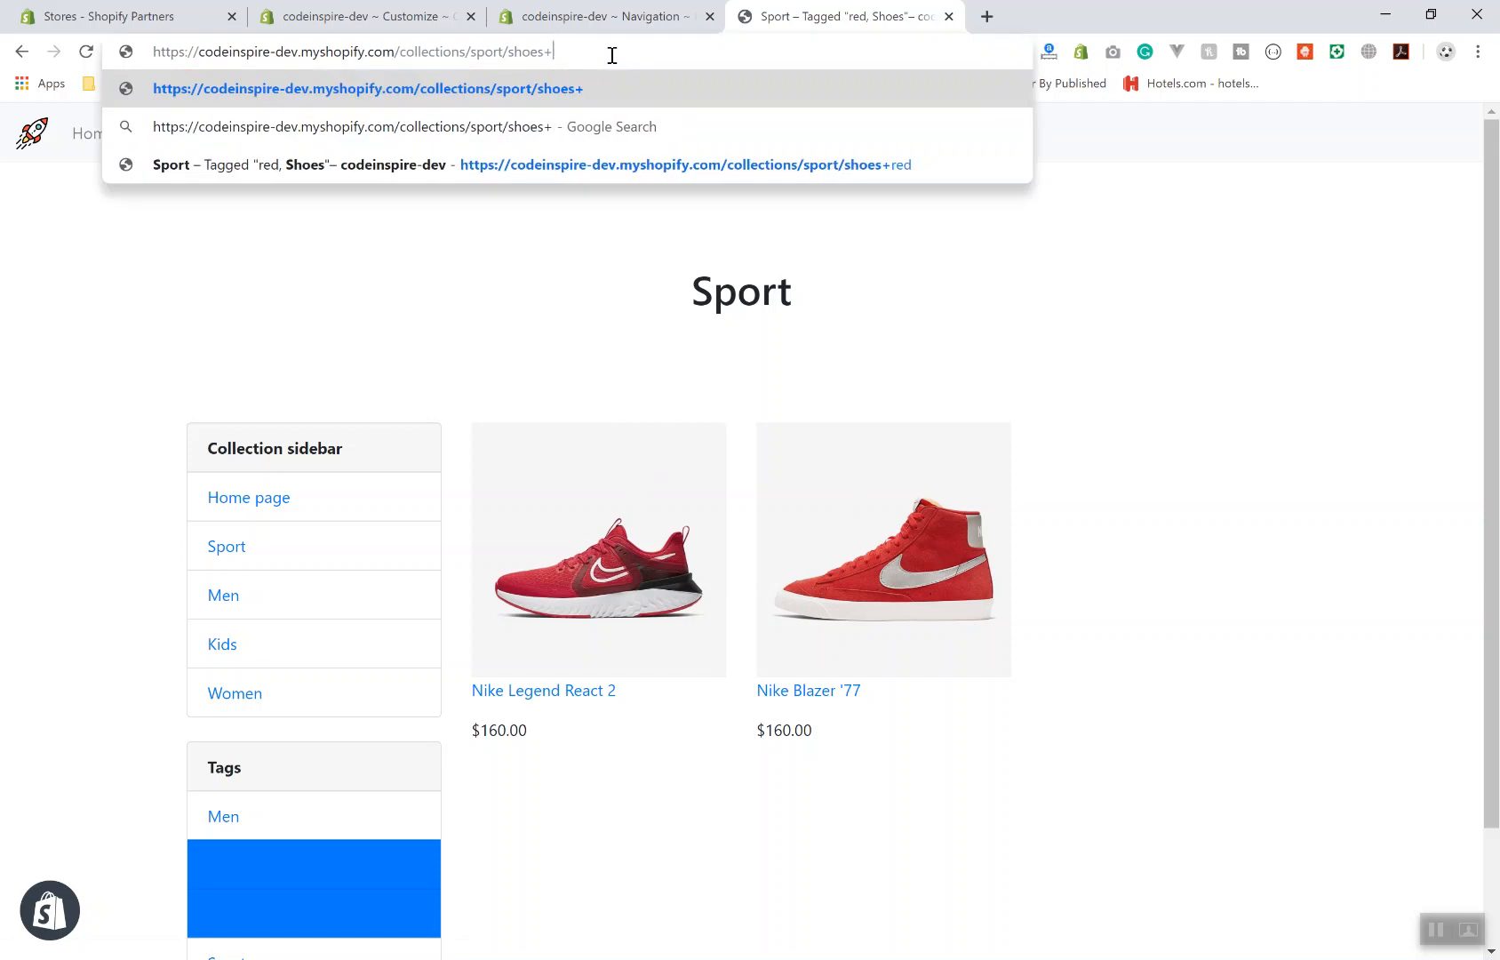
pyautogui.press('BackSpace')
pyautogui.press('BackSpace')
pyautogui.write('s')
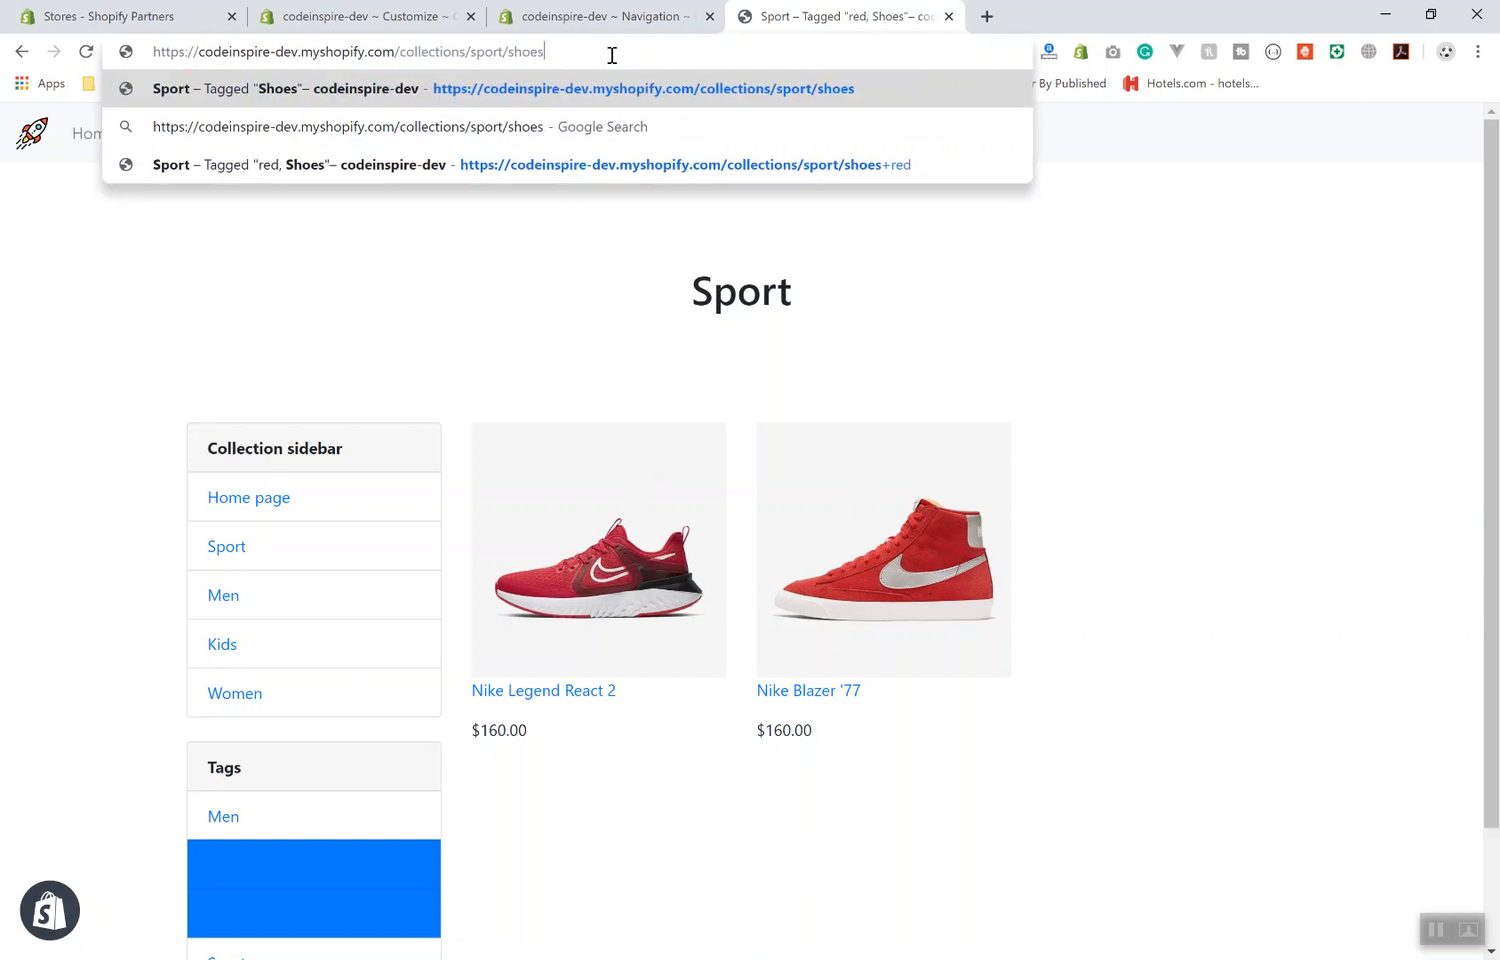
pyautogui.press('Return')
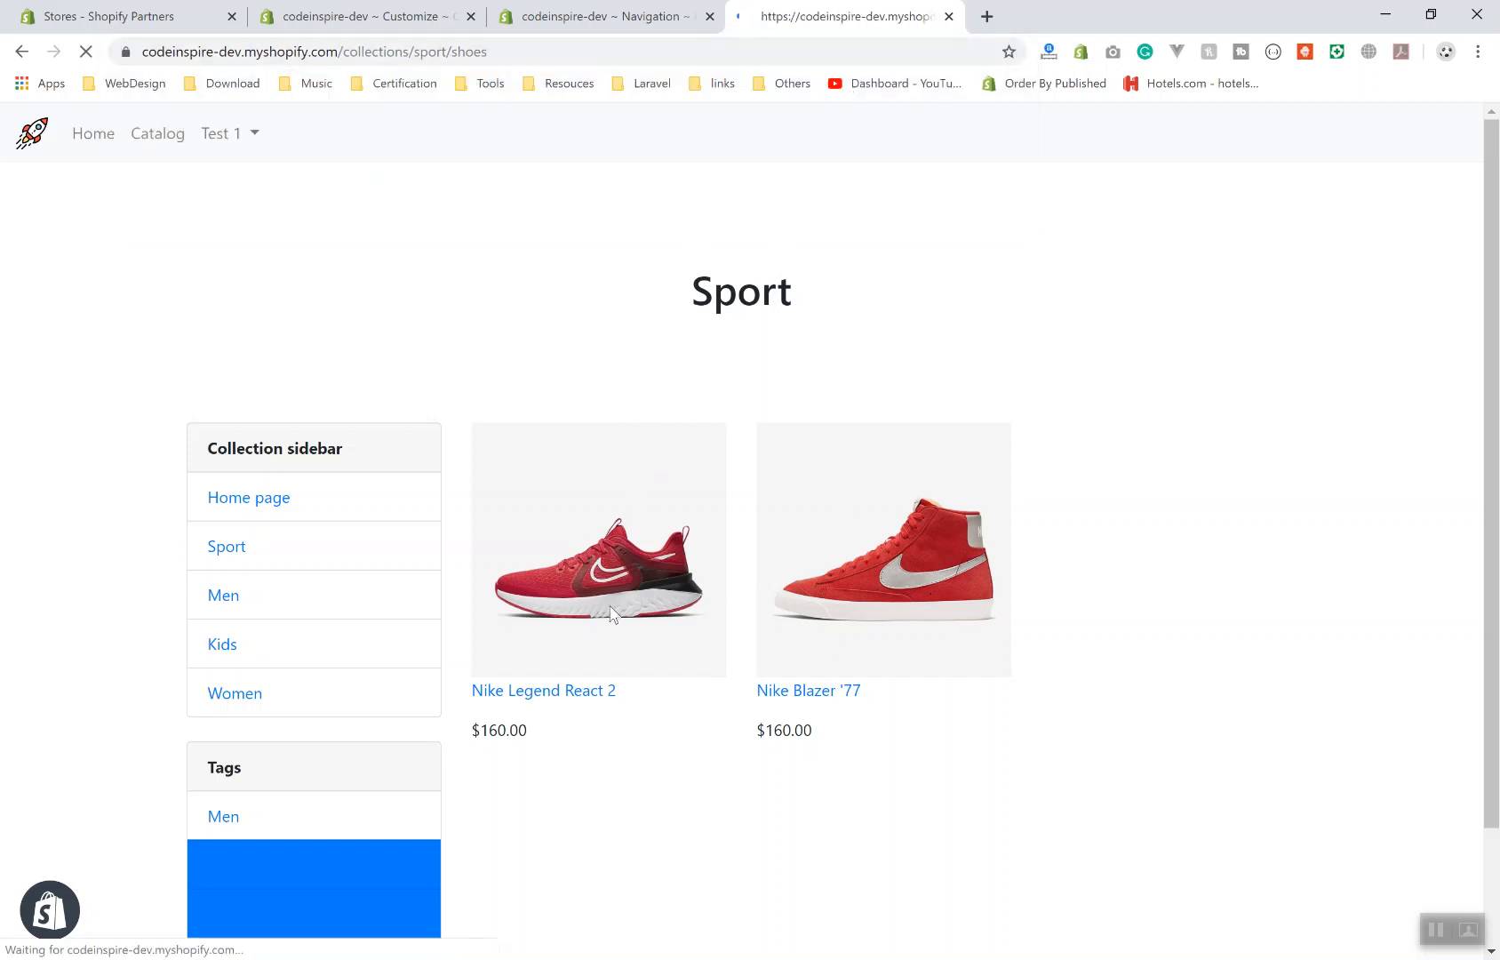
pyautogui.scroll(-1, 850, 618)
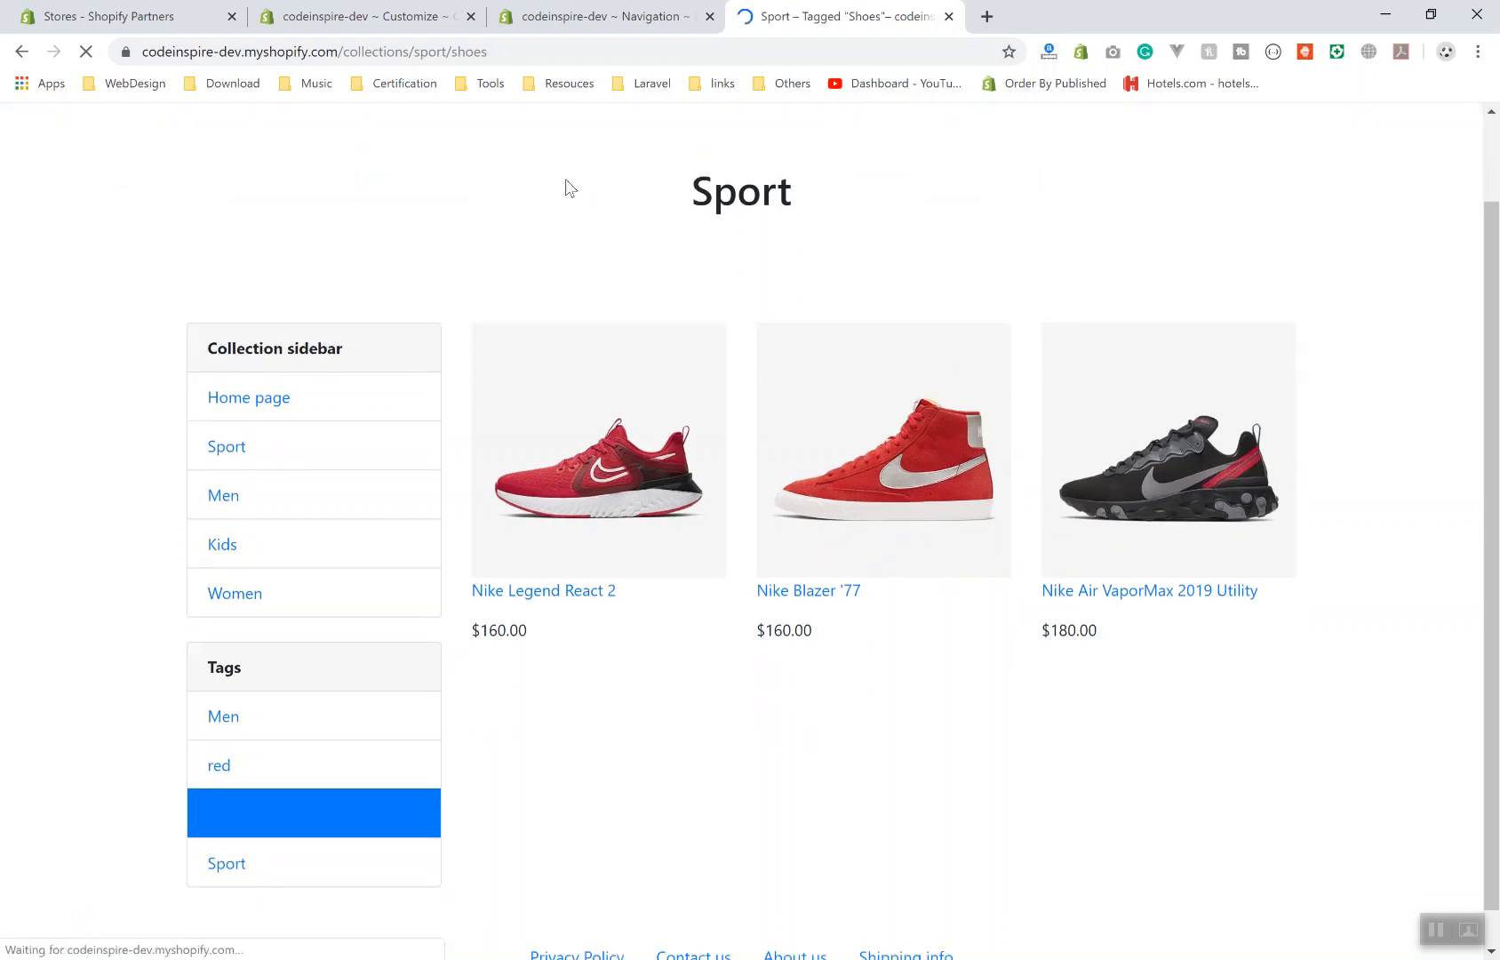
pyautogui.scroll(1, 677, 749)
# - Review the Shoes-filtered Sport collection listing its three shoes
pyautogui.doubleClick(740, 290)
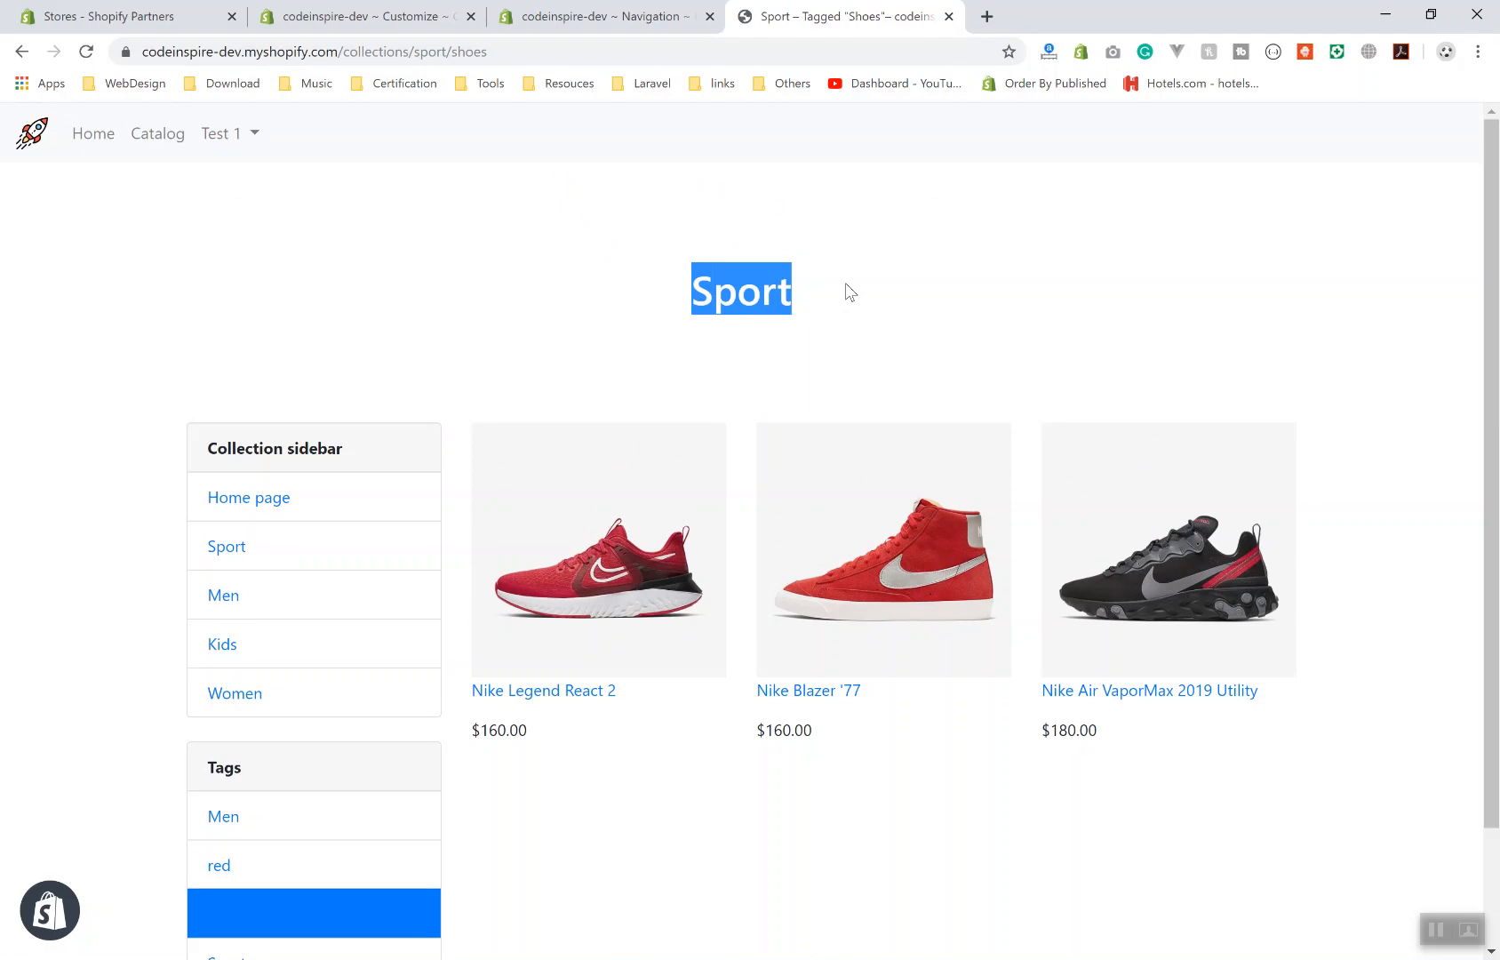
pyautogui.click(687, 259)
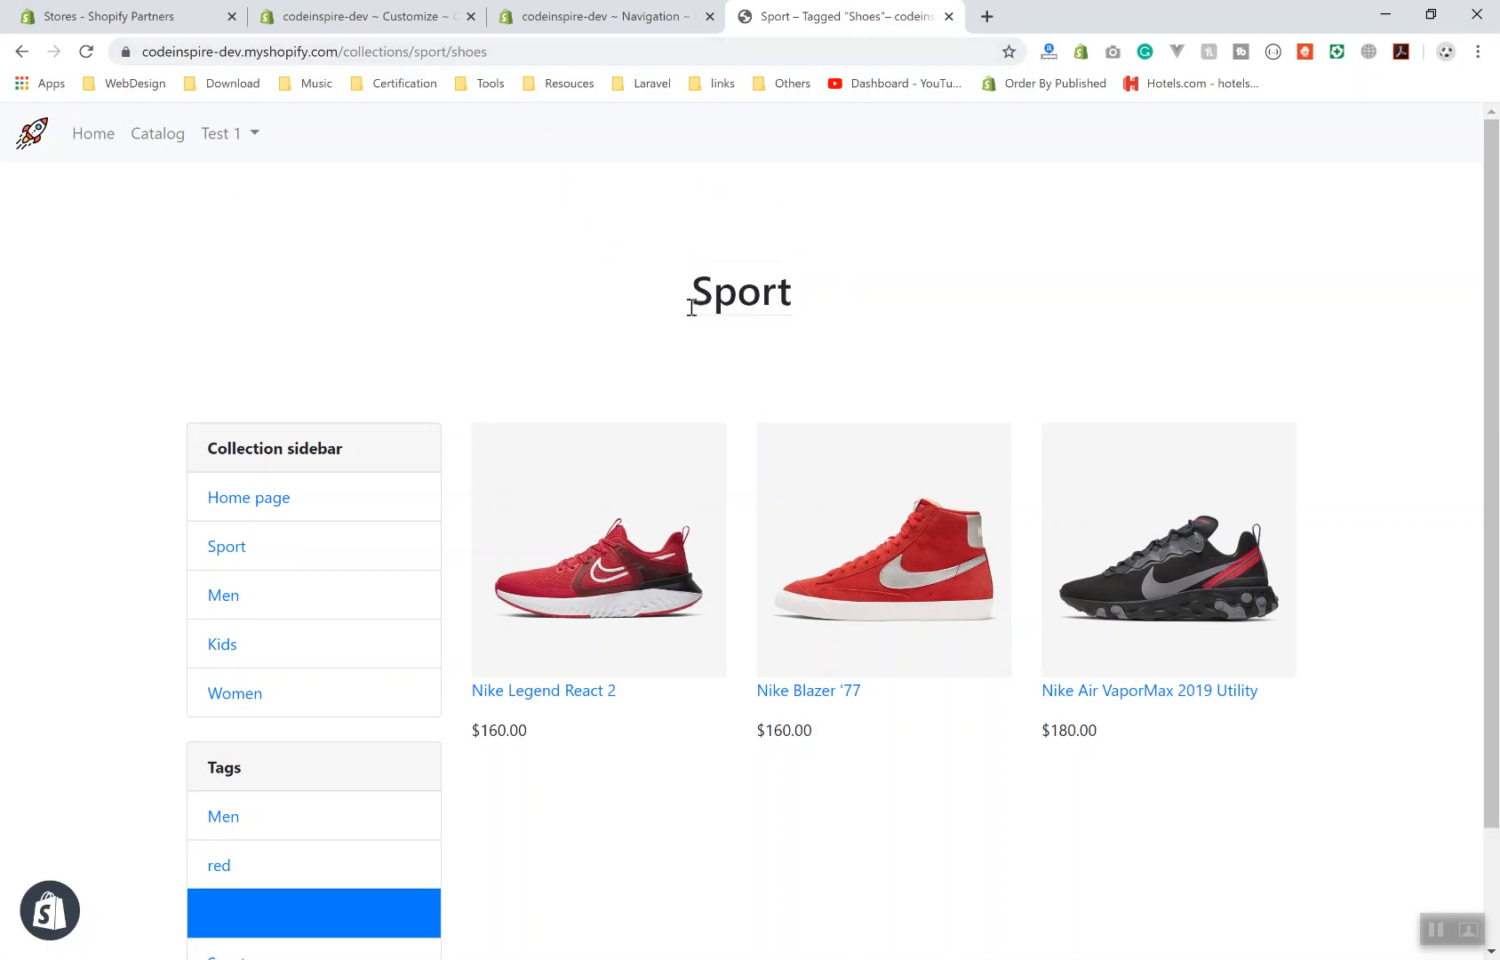
pyautogui.scroll(-1, 489, 505)
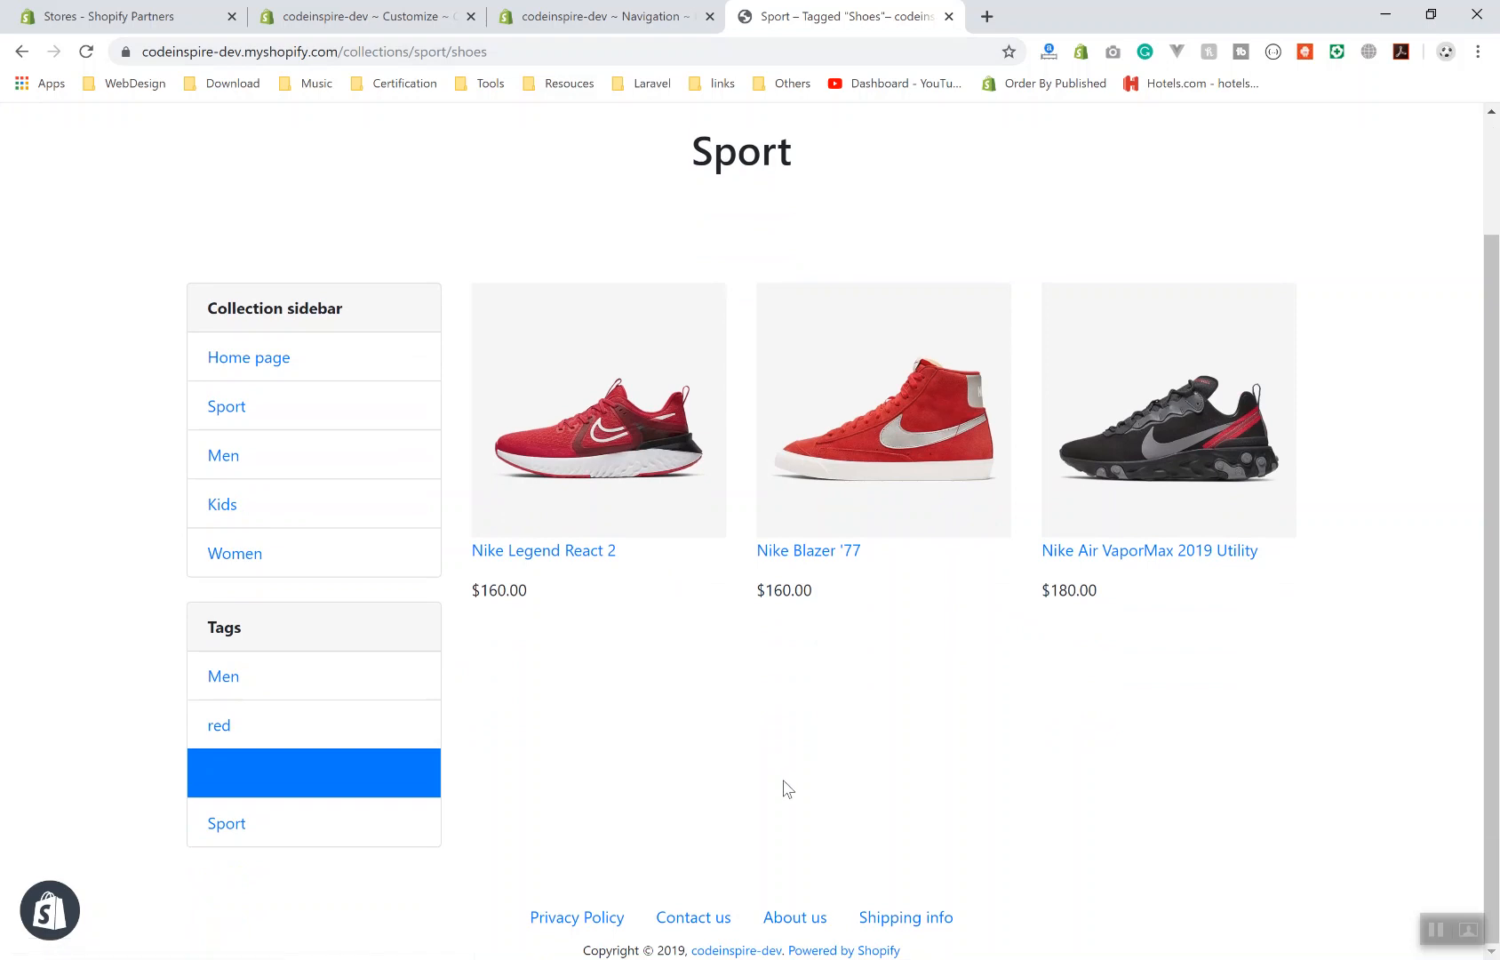
pyautogui.scroll(1, 787, 788)
pyautogui.doubleClick(740, 291)
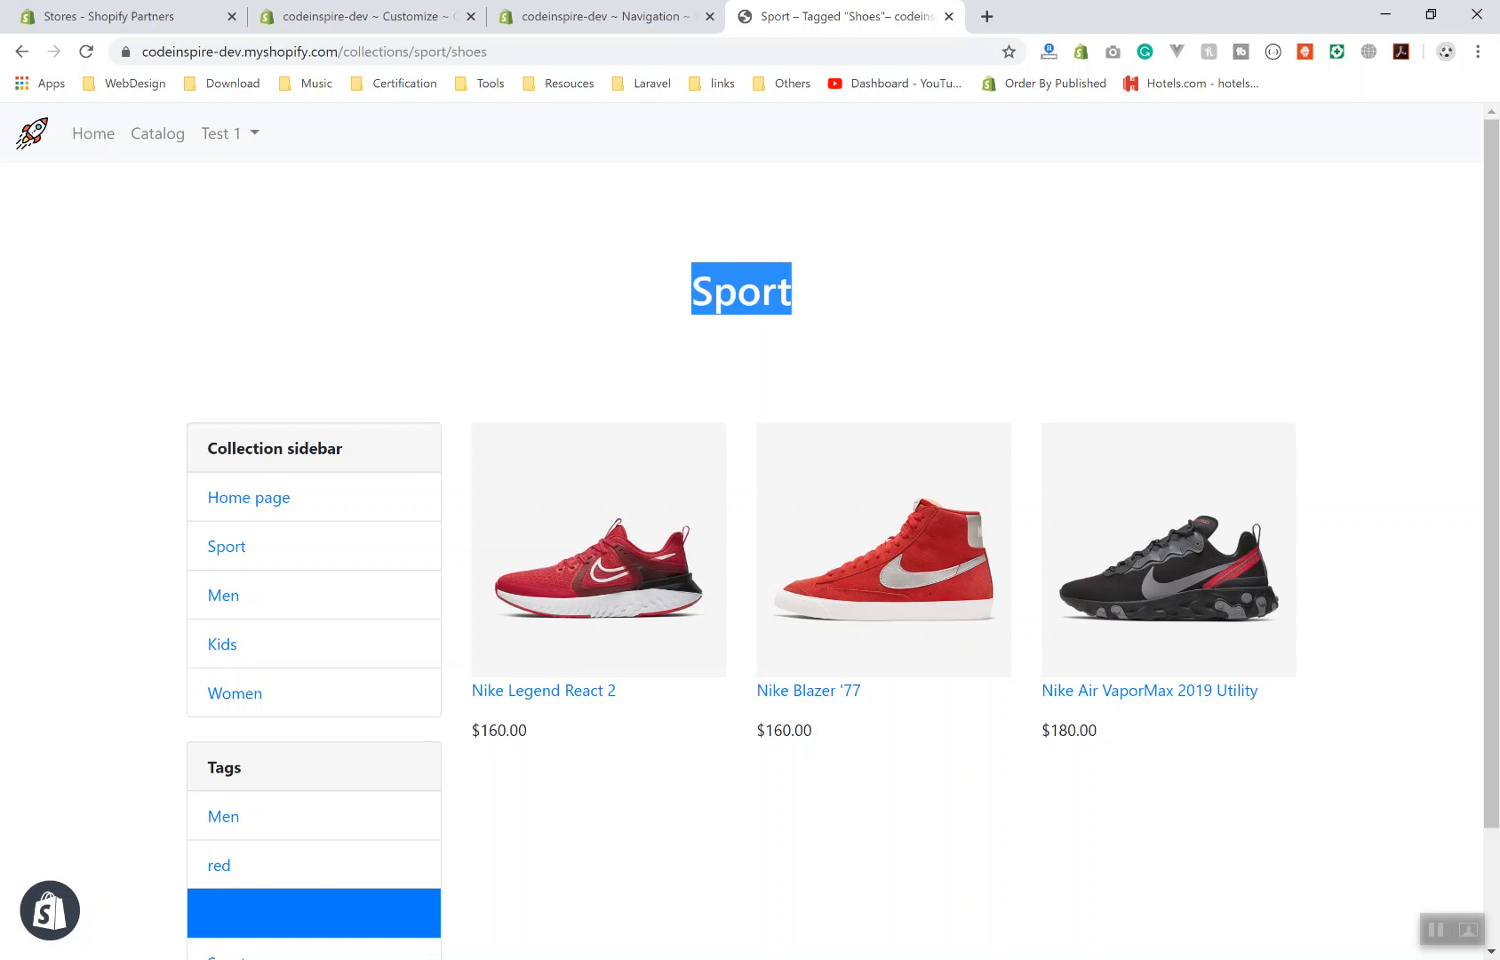
pyautogui.click(675, 905)
pyautogui.scroll(-2, 675, 891)
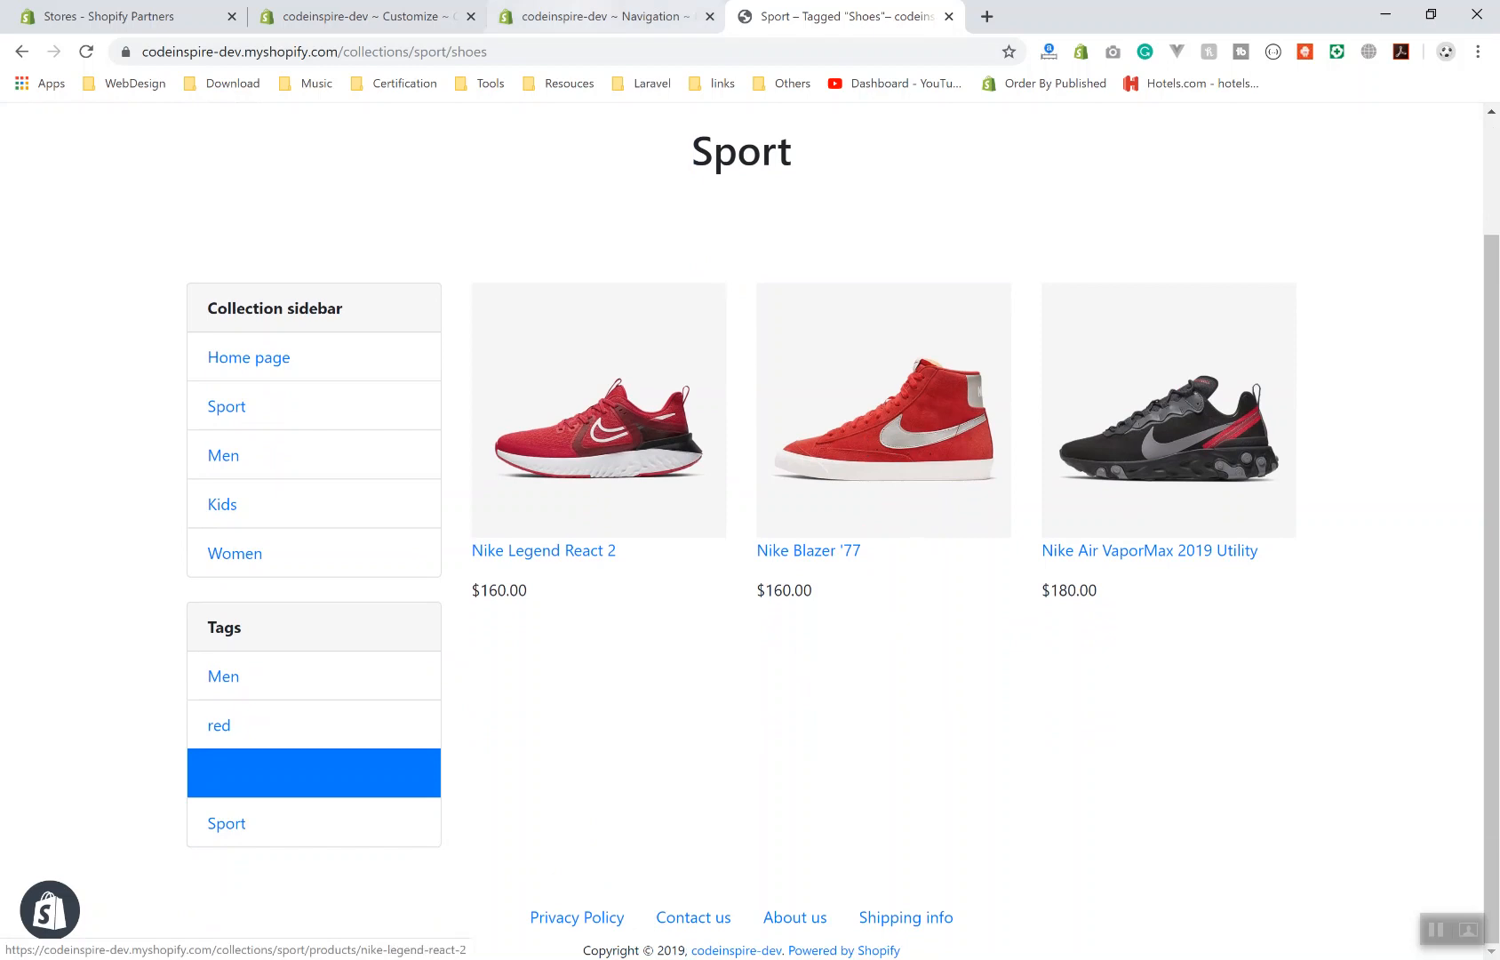
# - Load /admin/products.json in the admin tab and review the product fields
pyautogui.click(598, 16)
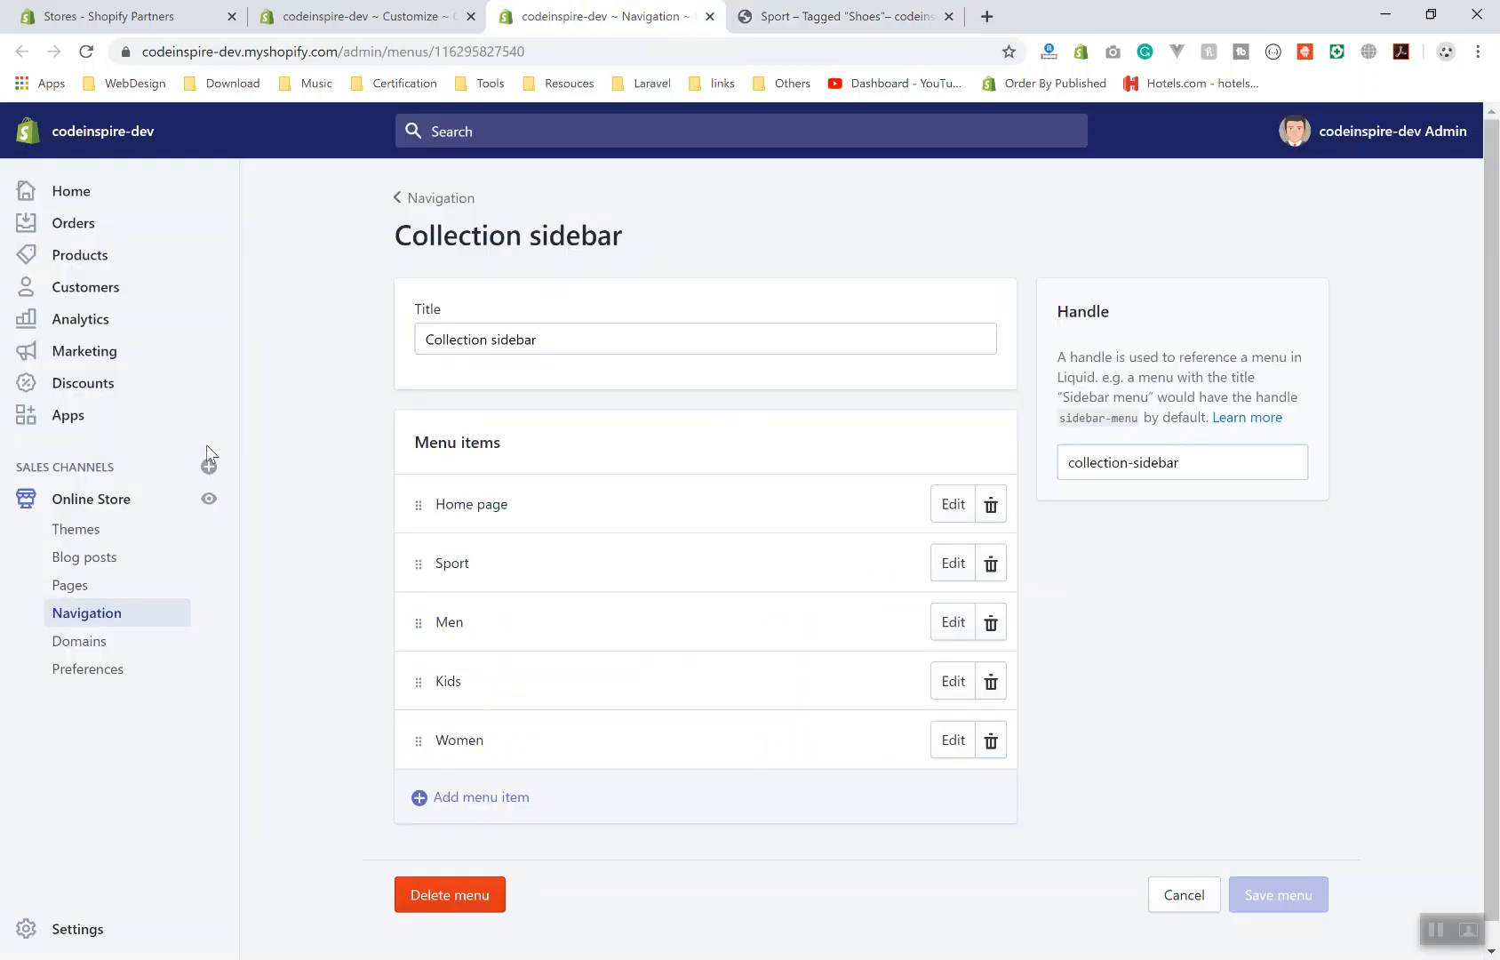
pyautogui.click(79, 255)
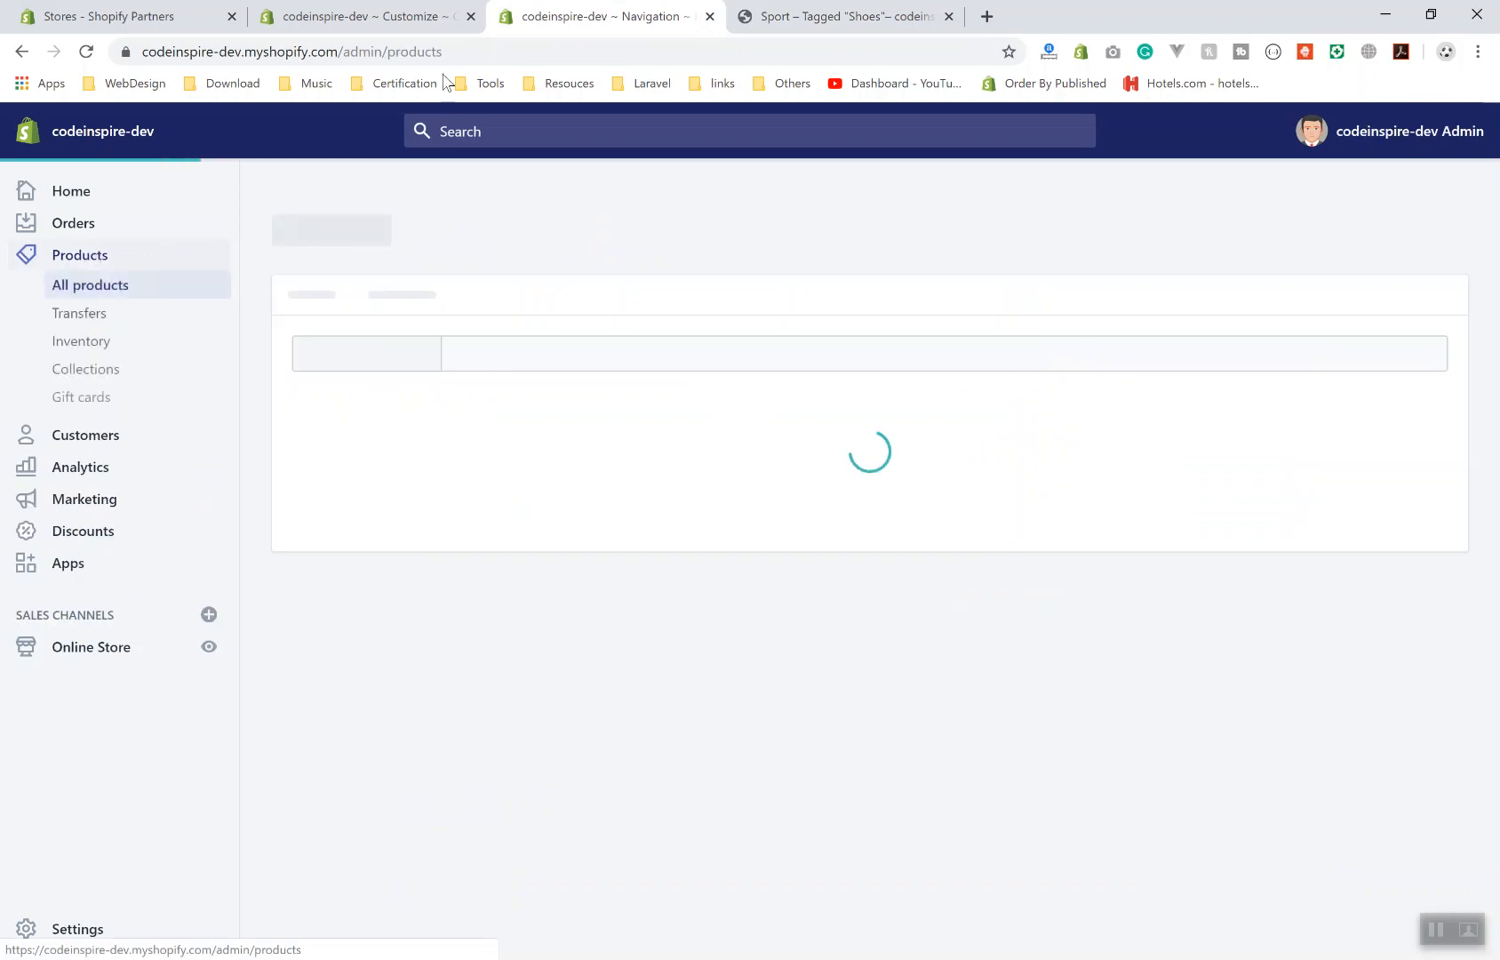
pyautogui.click(508, 51)
pyautogui.click(508, 52)
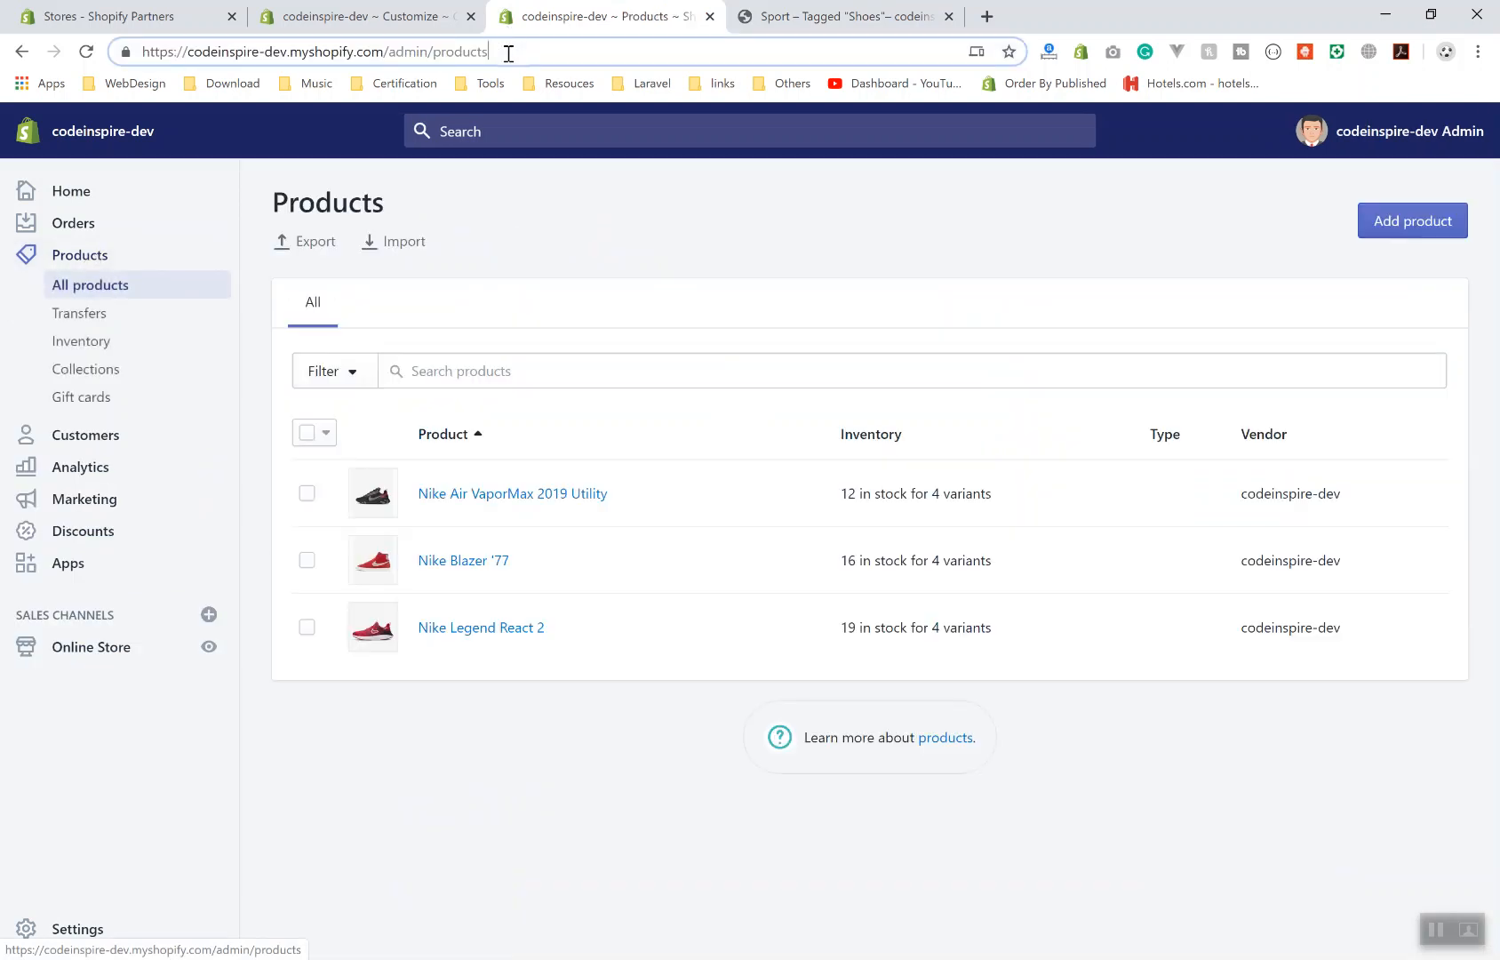
pyautogui.write('.json')
pyautogui.press('Return')
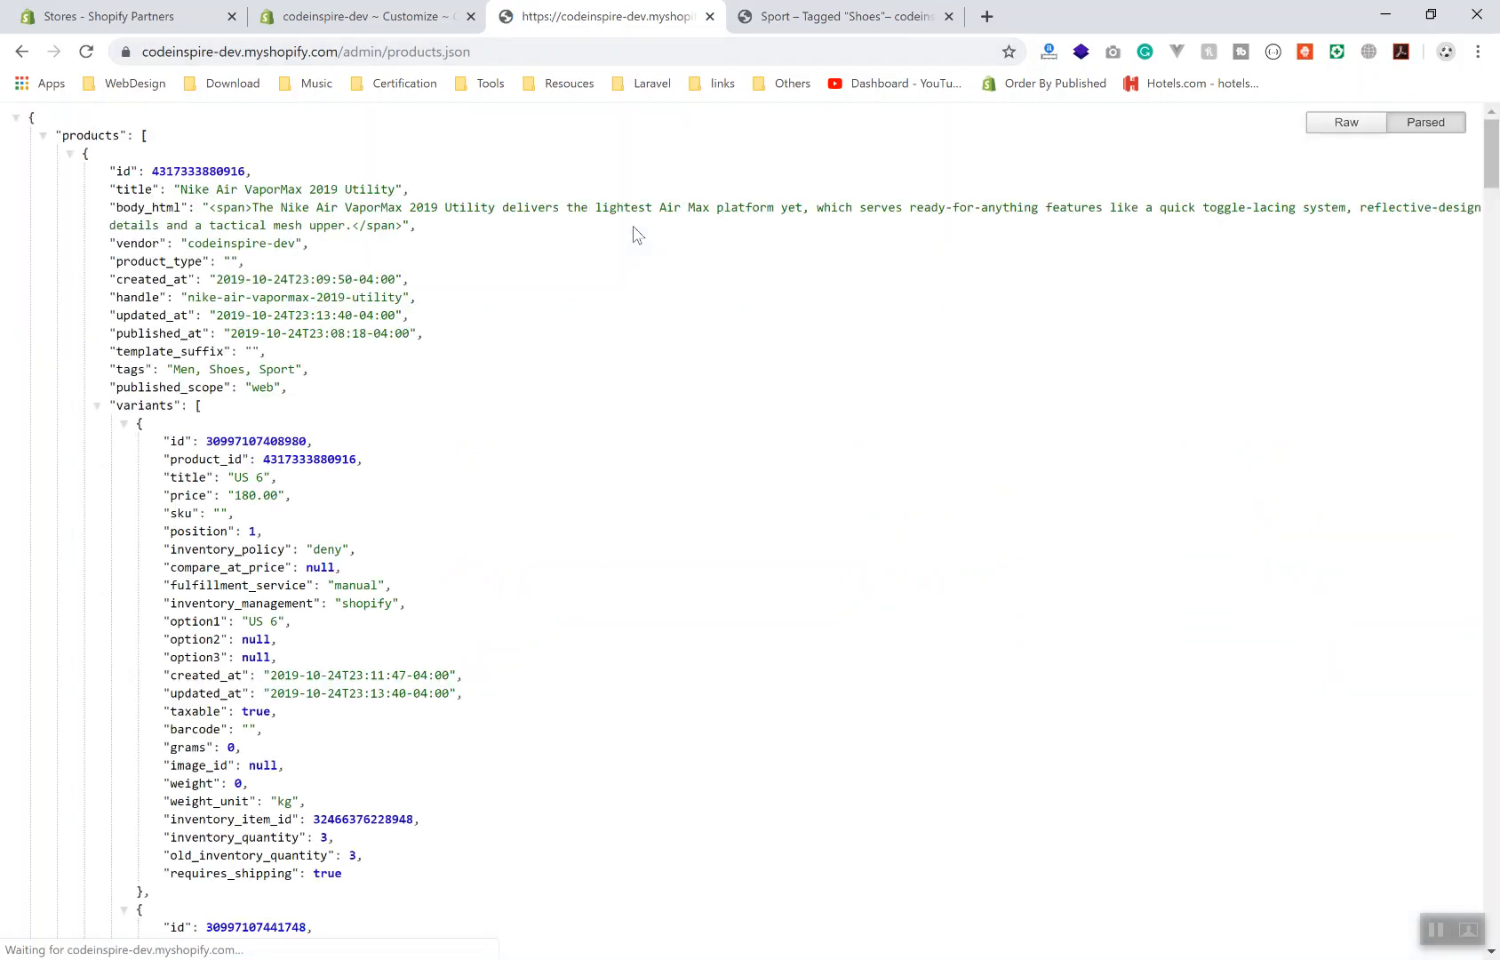
pyautogui.moveTo(190, 206); pyautogui.dragTo(838, 739)
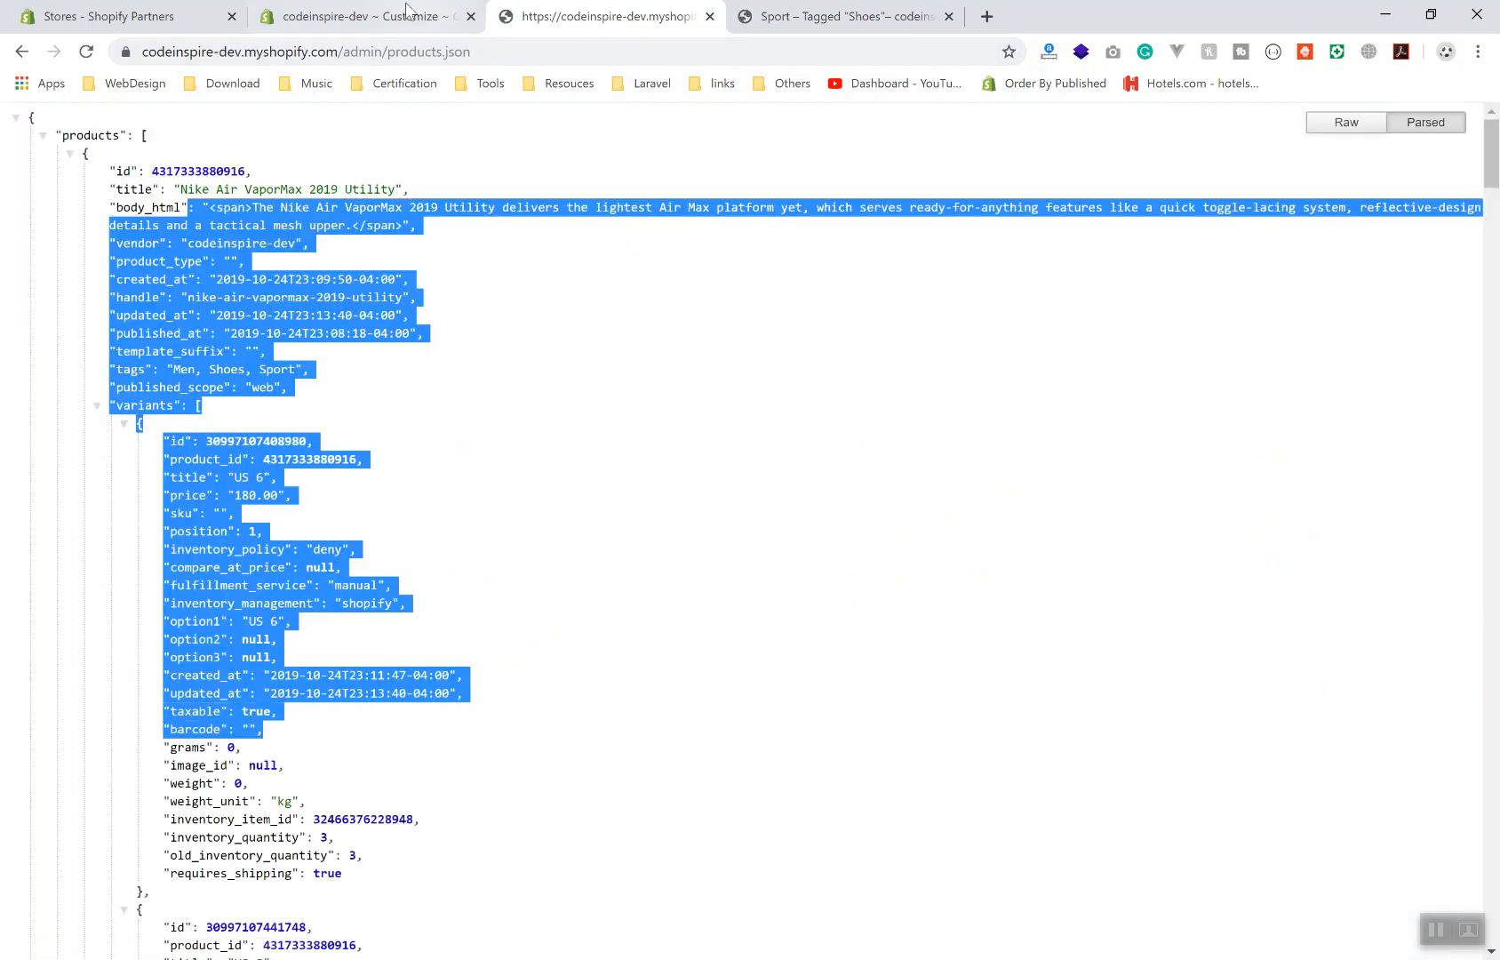
# - Edit the address back to /admin/products and reload the Products list
pyautogui.doubleClick(352, 52)
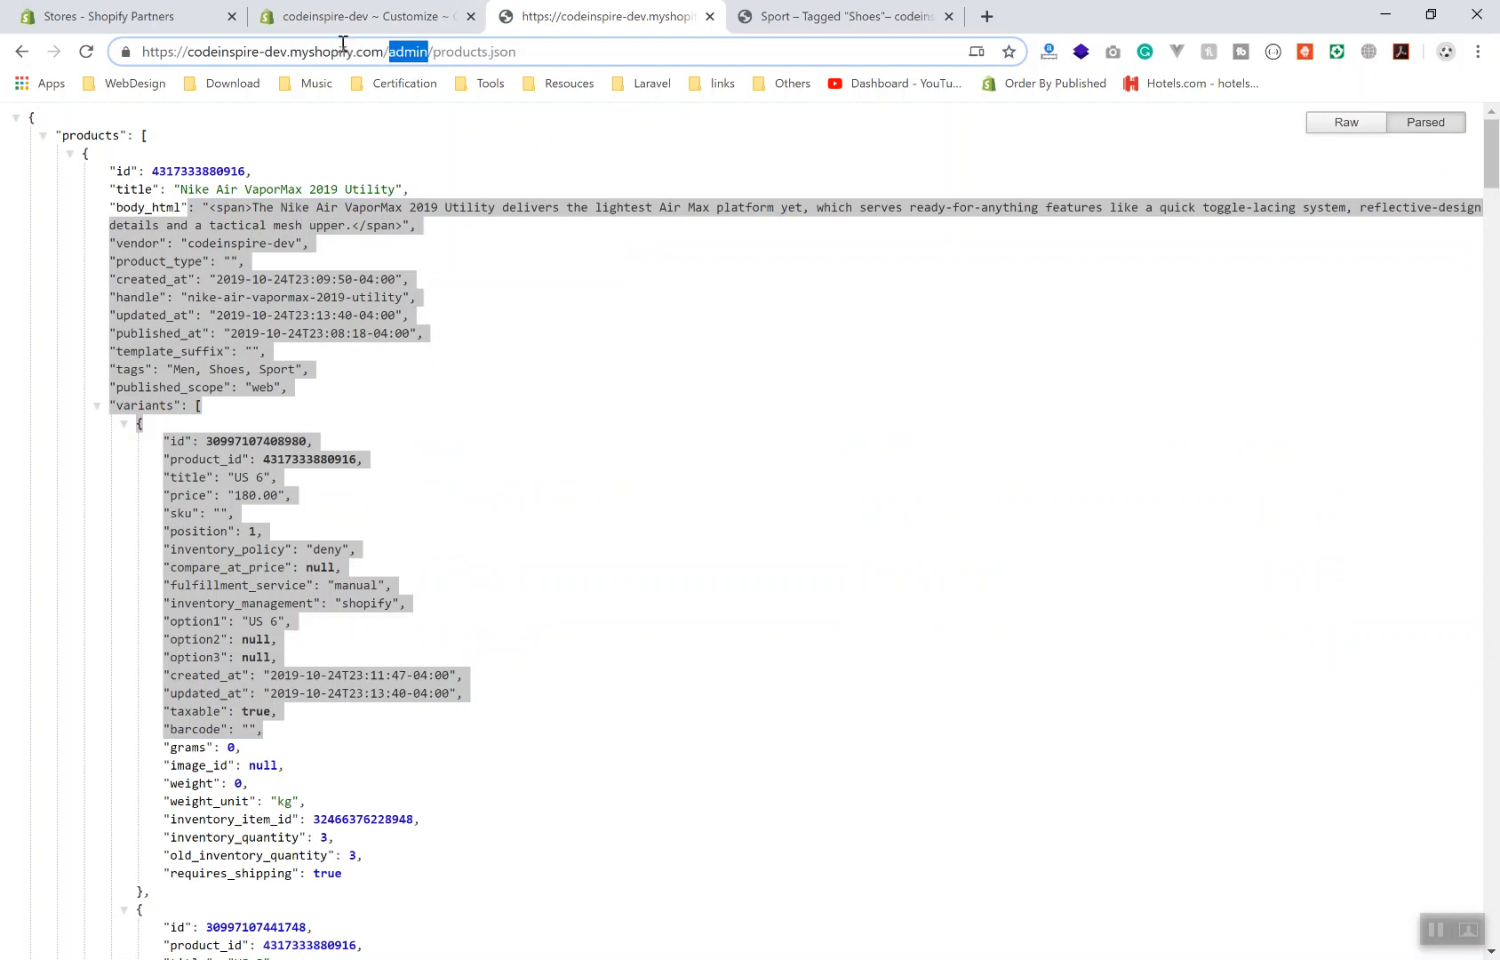
pyautogui.moveTo(361, 51); pyautogui.dragTo(517, 52)
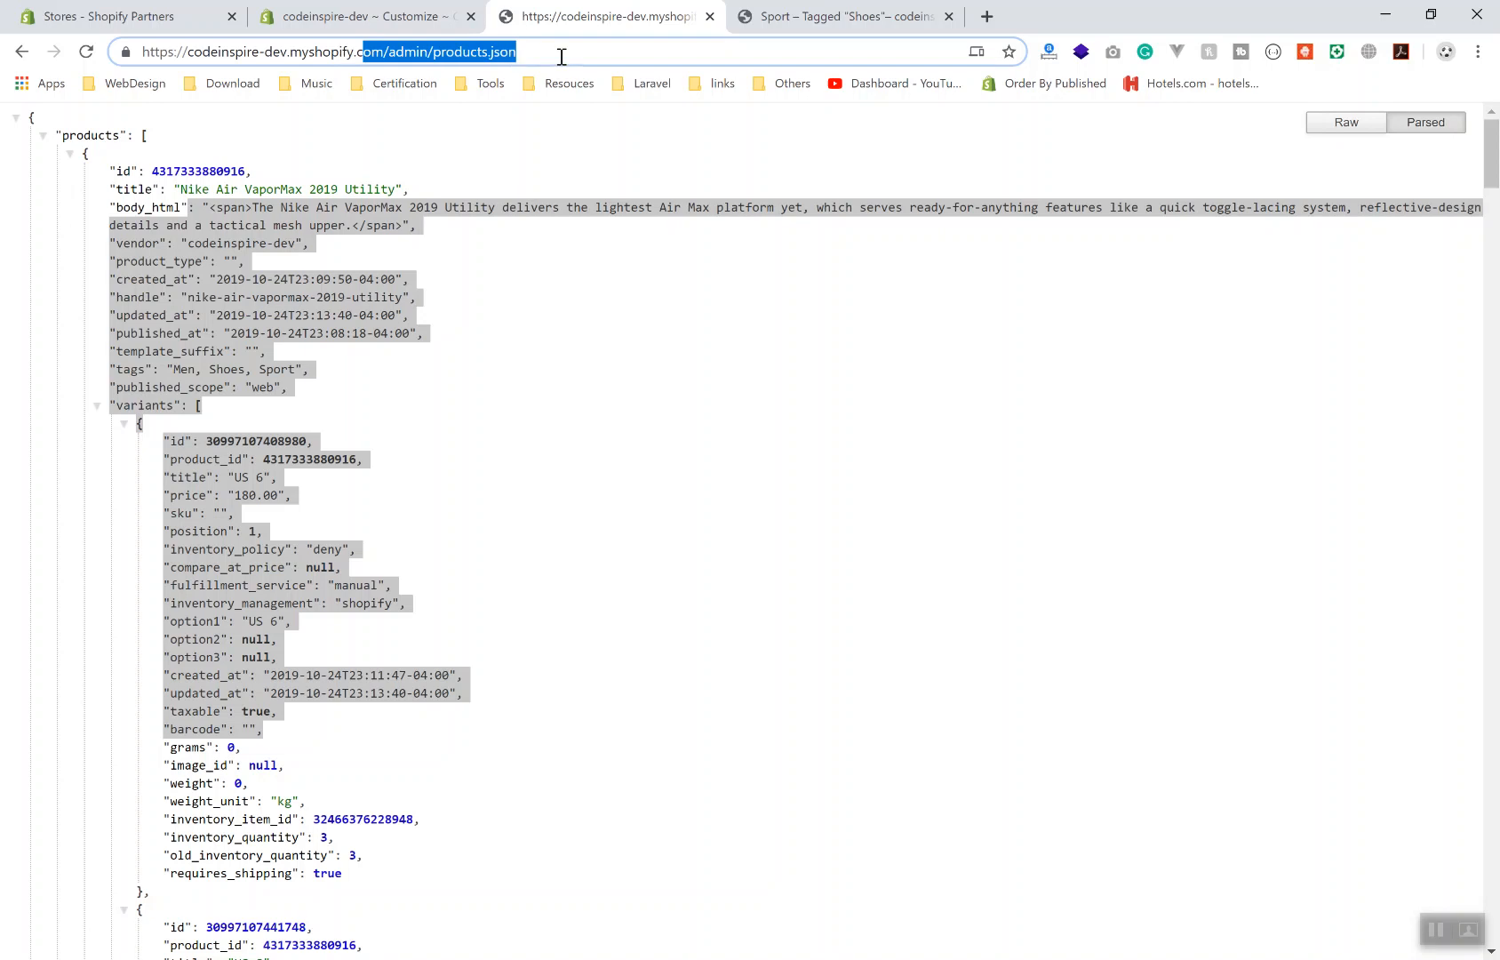
pyautogui.press('Return')
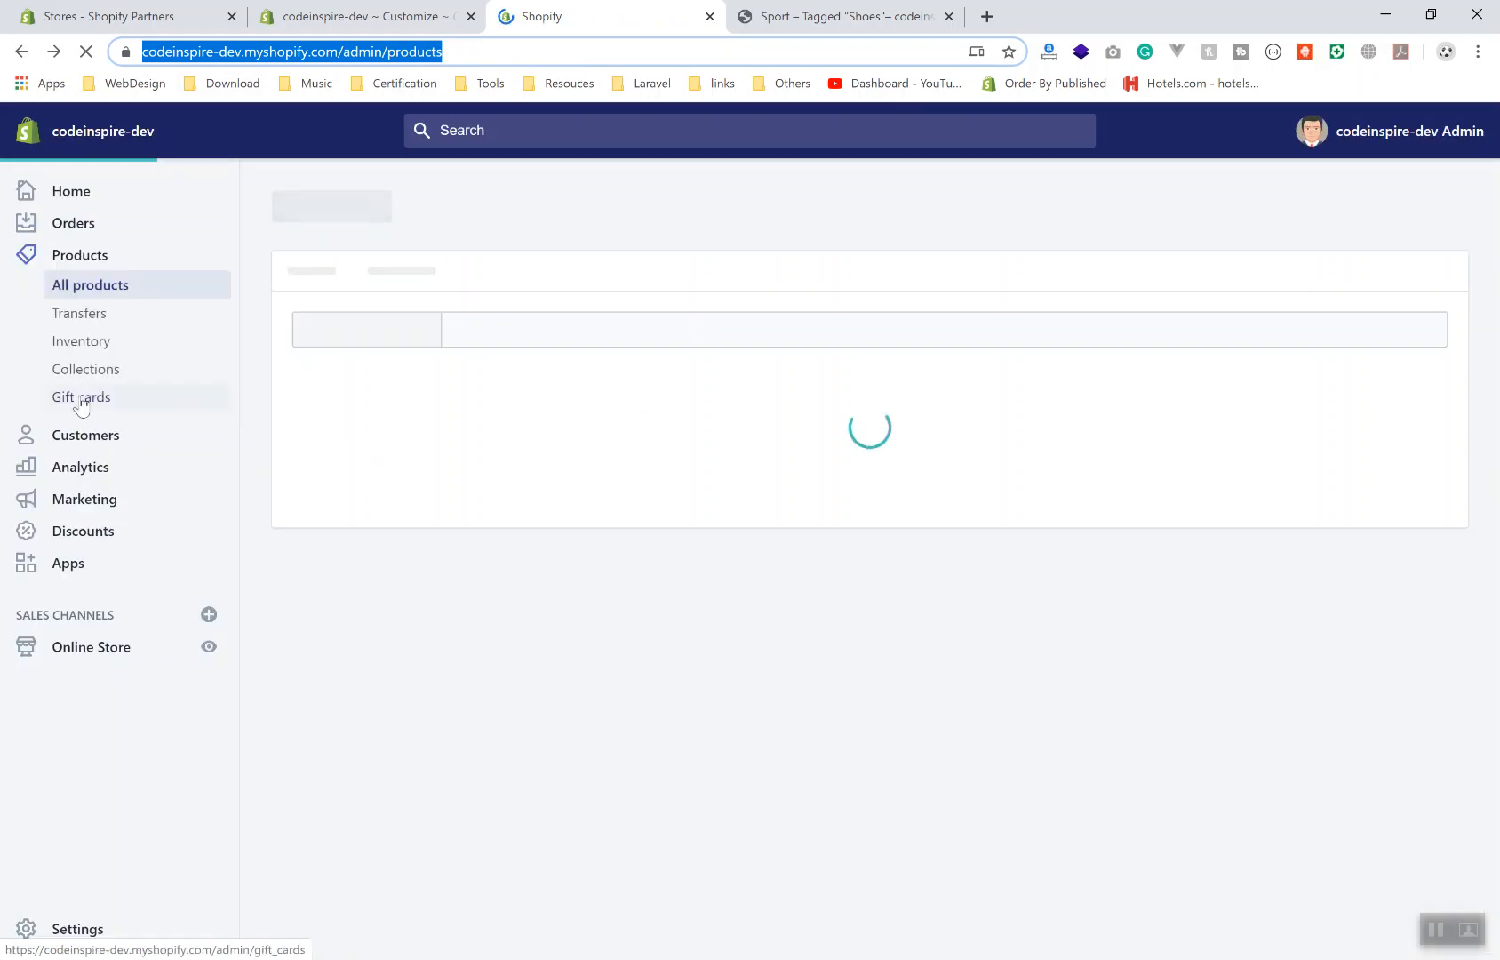
# - Load the admin Customers page as customers.json
pyautogui.click(70, 434)
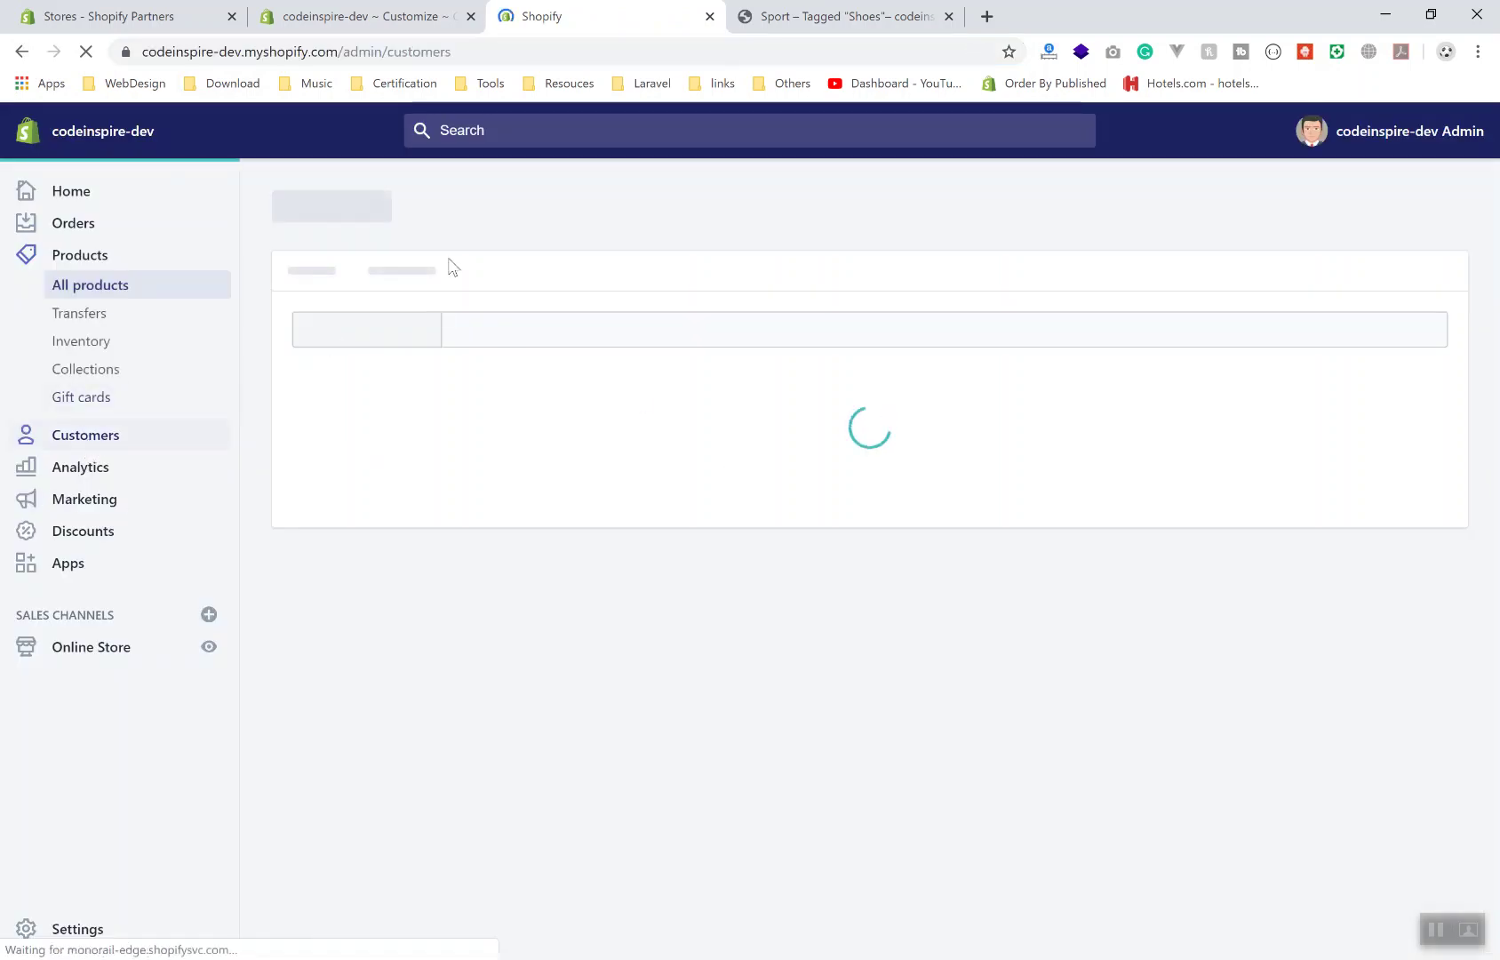
pyautogui.click(520, 51)
pyautogui.press('End')
pyautogui.write('.j')
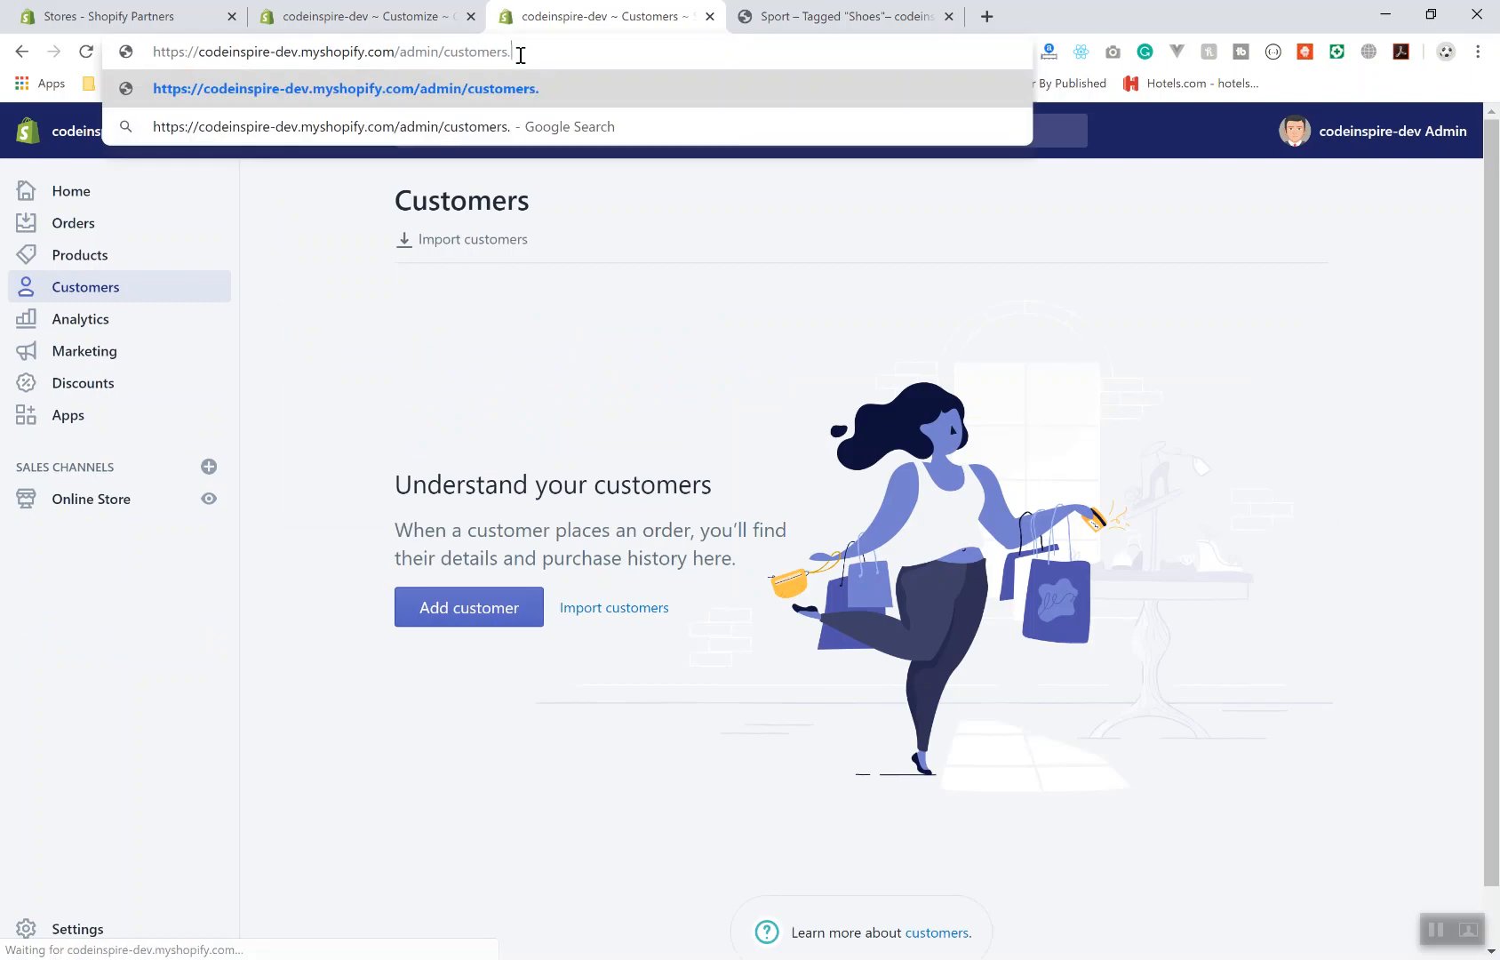
pyautogui.write('son')
pyautogui.press('Return')
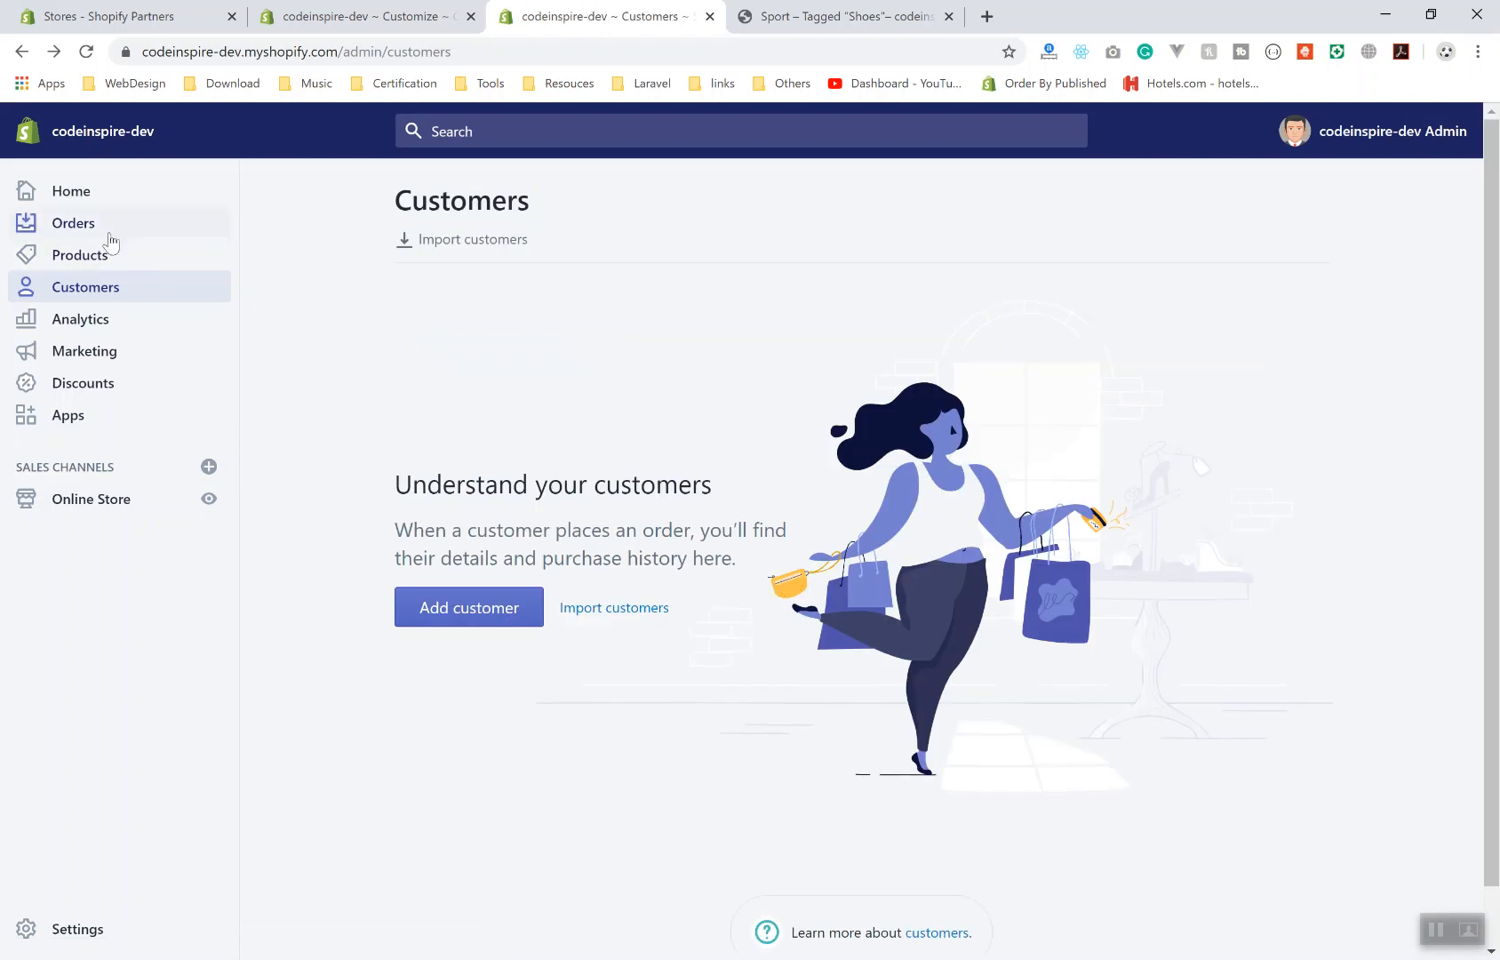
# - Check the Orders page, then return to the storefront Shoes collection tab
pyautogui.click(72, 223)
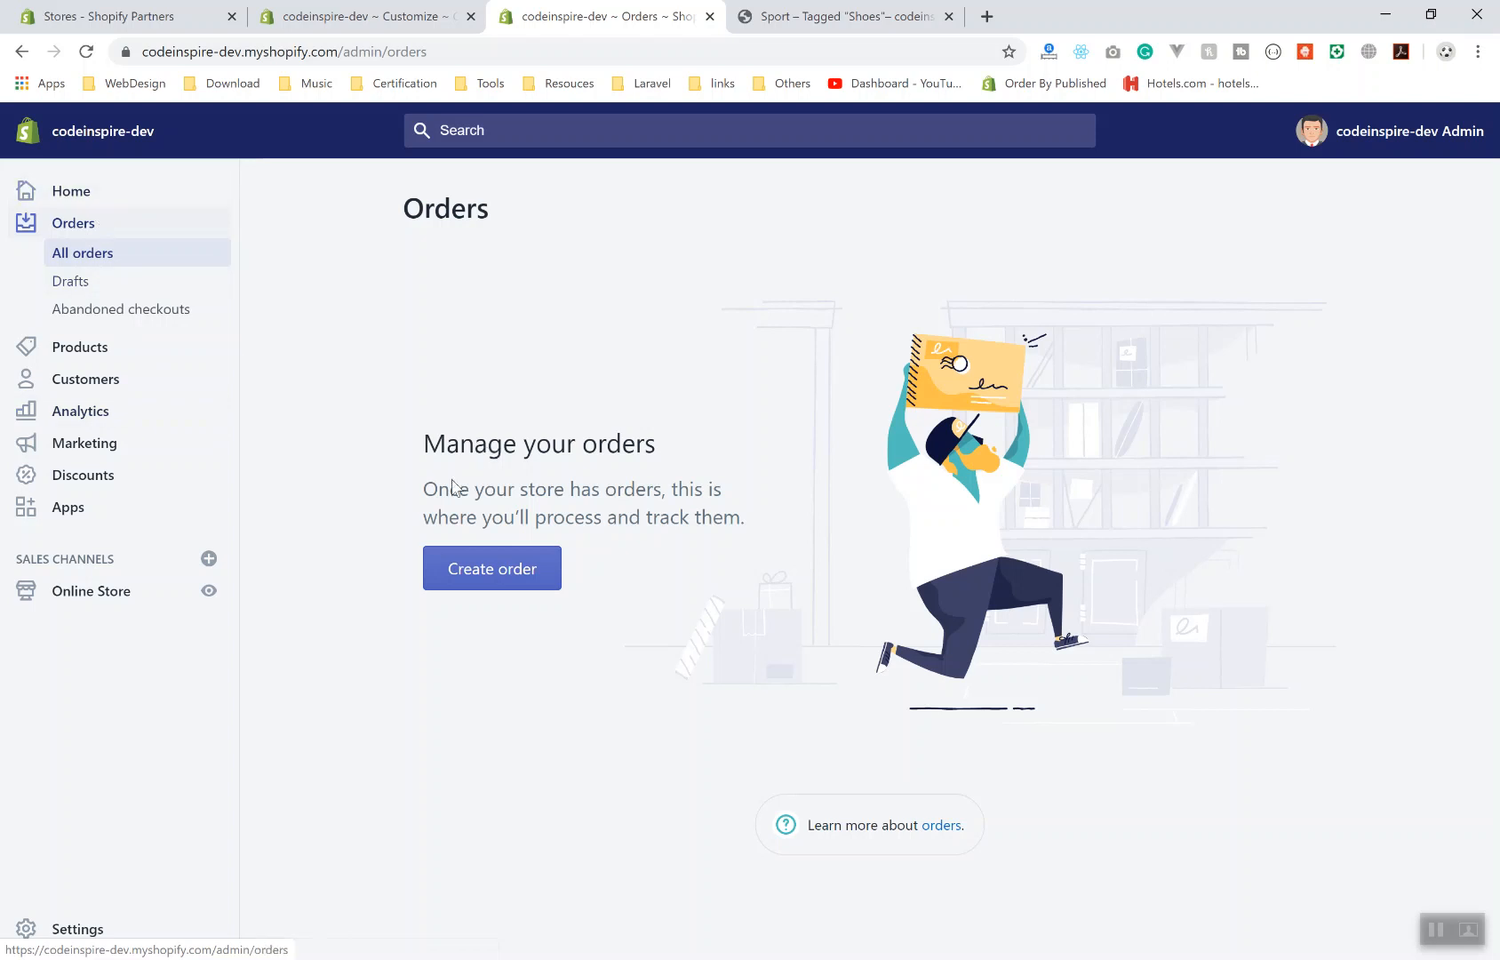
pyautogui.click(827, 16)
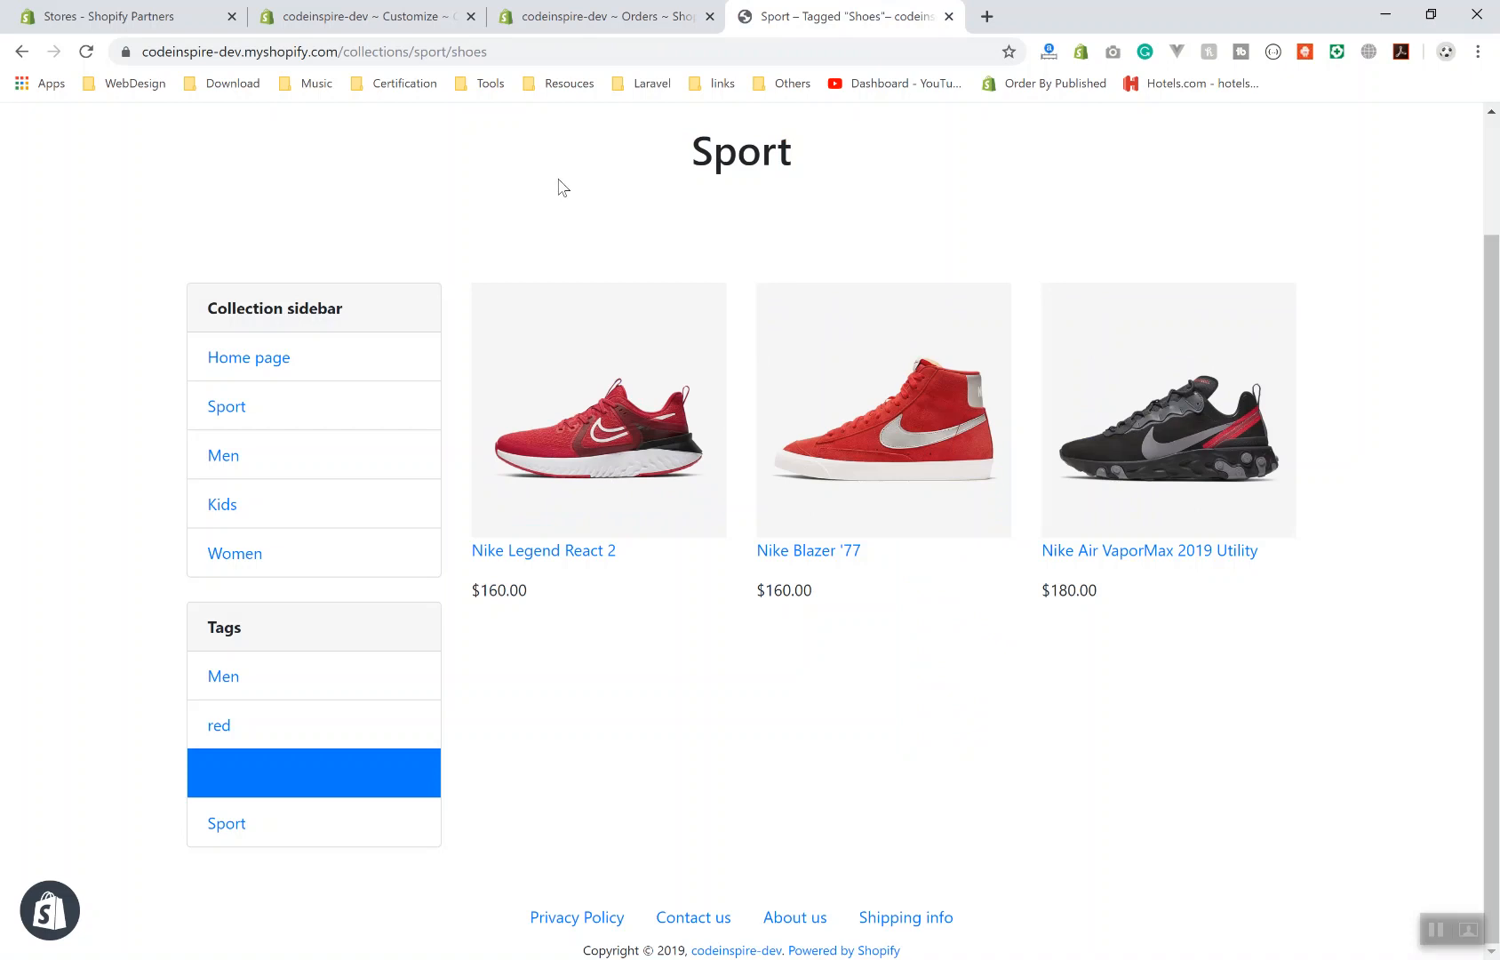
# - Add a {{ product | json }} line inside collection-template.liquid's product loop and save
pyautogui.hotkey('alt', 'Tab')
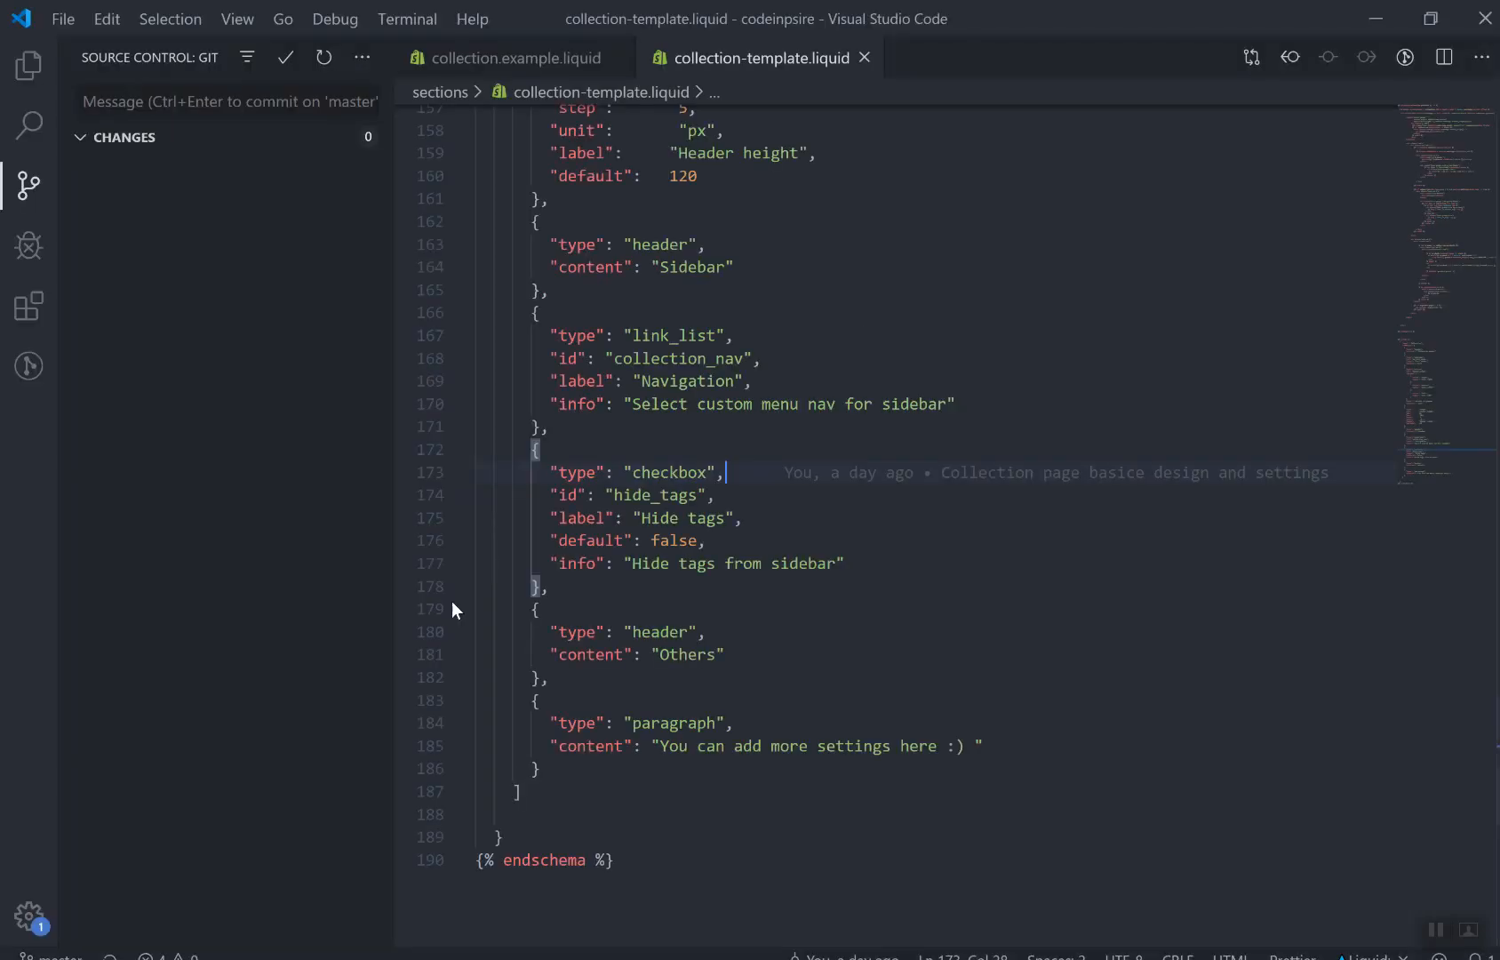
pyautogui.scroll(10, 824, 424)
pyautogui.scroll(10, 797, 446)
pyautogui.scroll(10, 785, 469)
pyautogui.scroll(8, 783, 604)
pyautogui.scroll(5, 818, 536)
pyautogui.scroll(5, 890, 516)
pyautogui.scroll(-5, 914, 516)
pyautogui.scroll(-12, 859, 541)
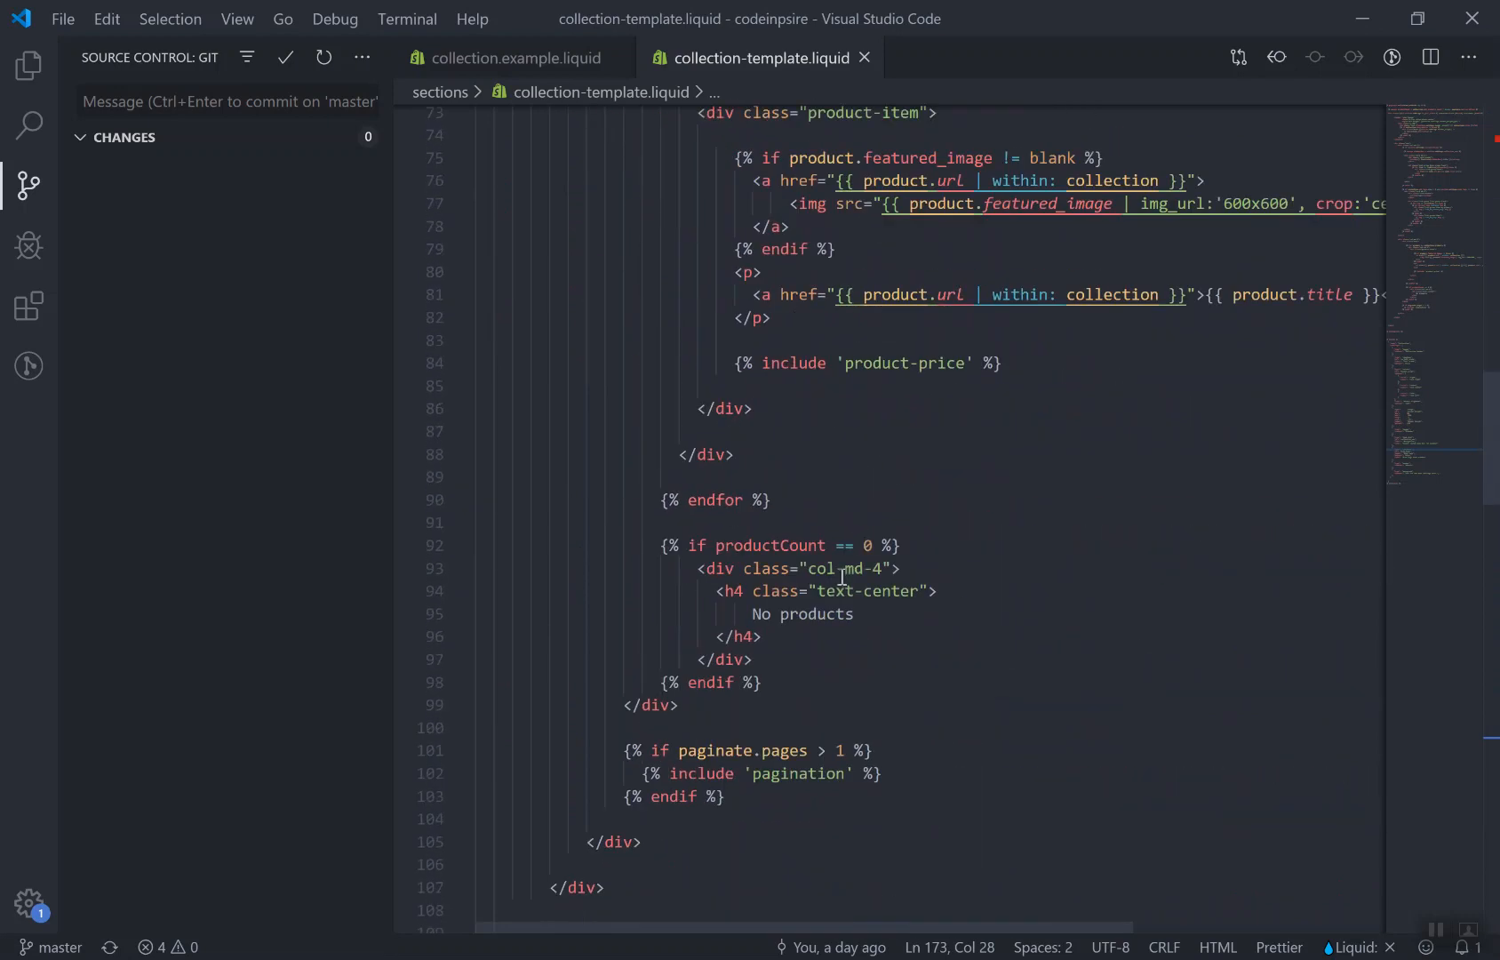
pyautogui.hotkey('ctrl', 'b')
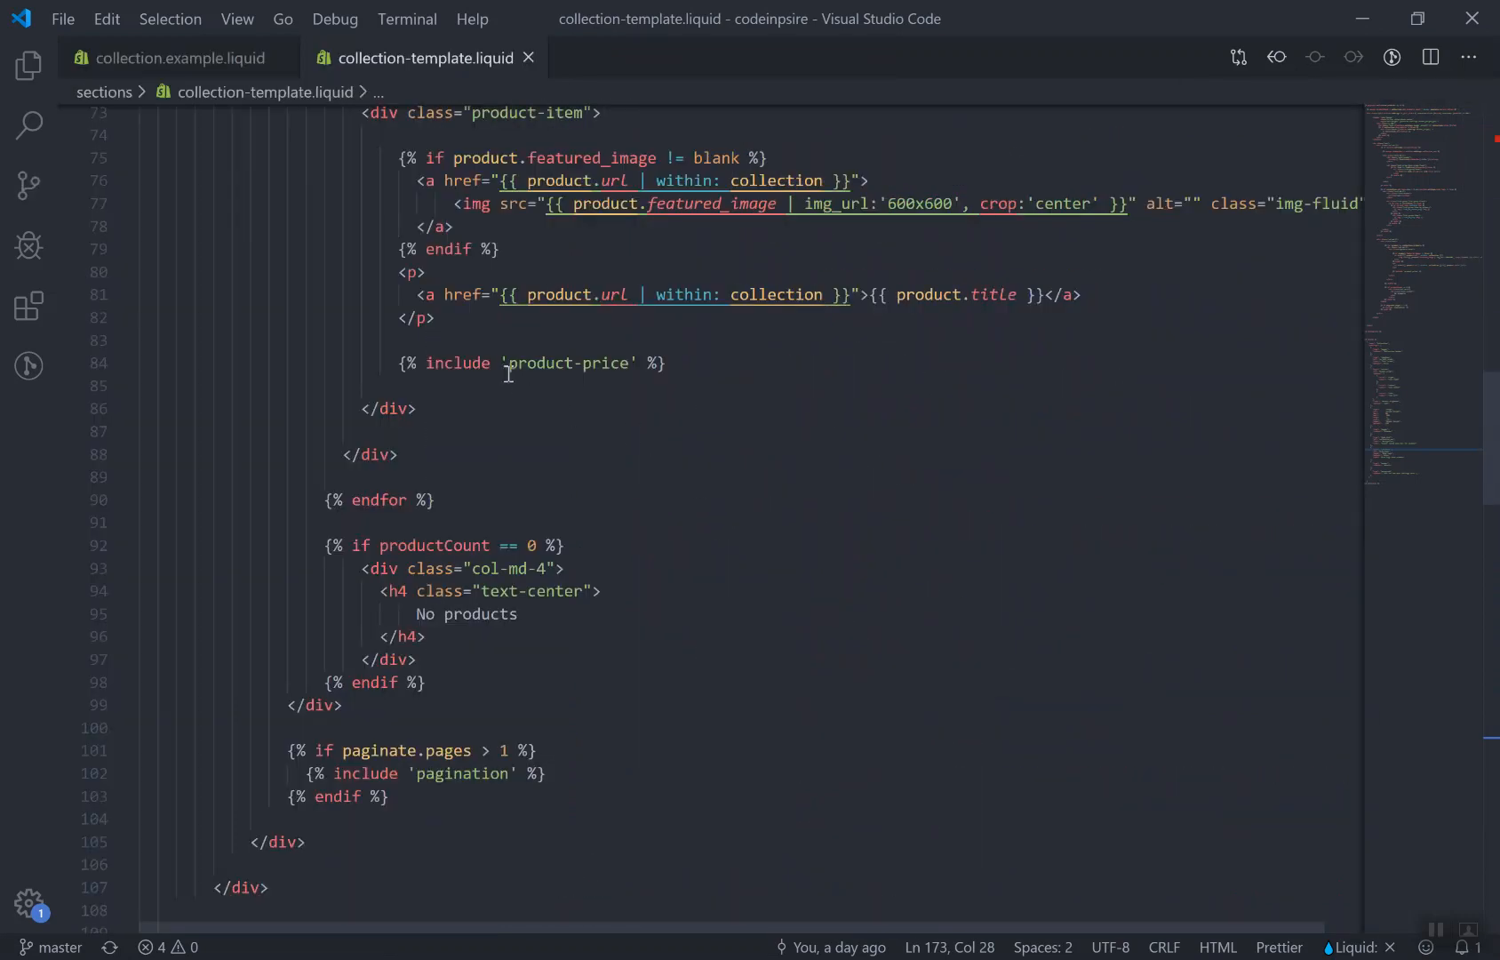
pyautogui.scroll(3, 636, 487)
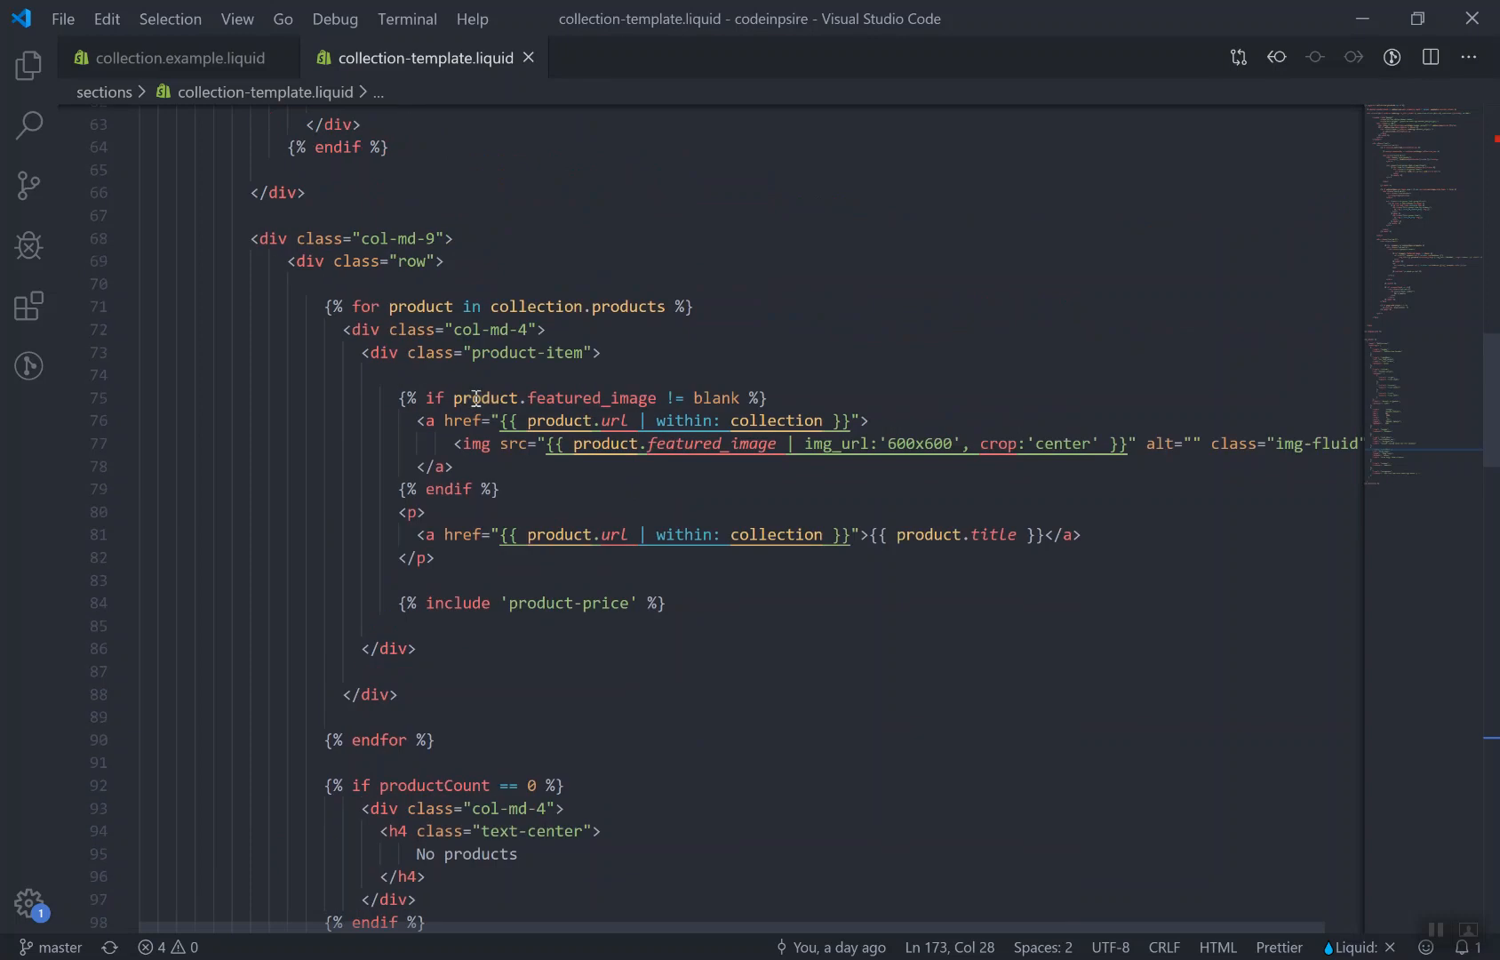
pyautogui.doubleClick(485, 398)
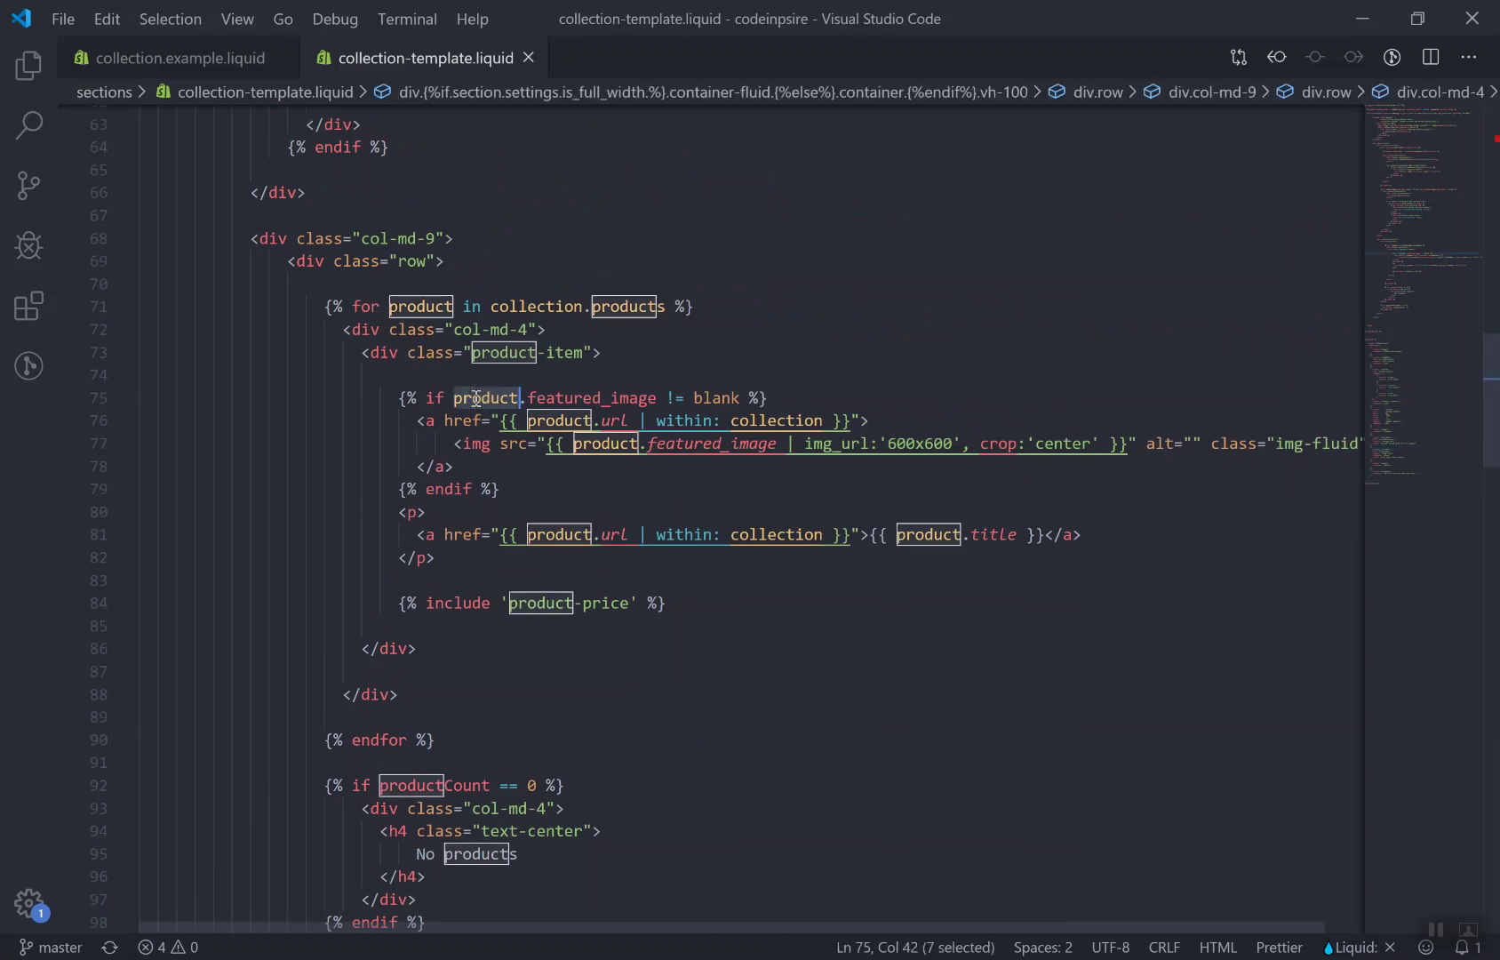
pyautogui.click(768, 305)
pyautogui.press('Return')
pyautogui.press('Return')
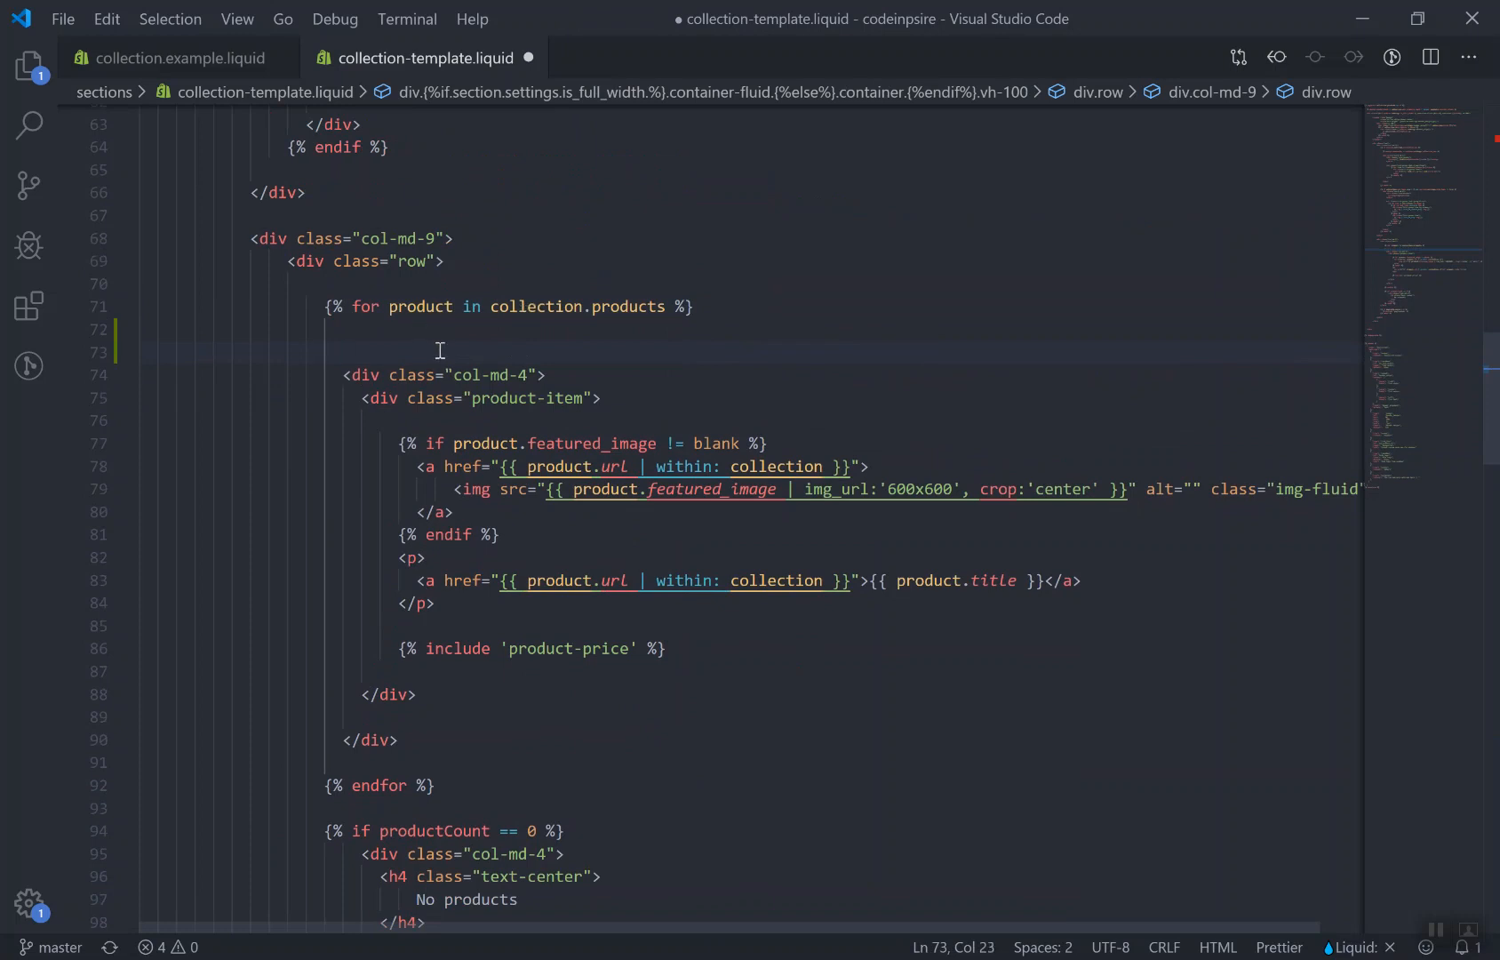
pyautogui.write('{{')
pyautogui.write('product')
pyautogui.write(' | json')
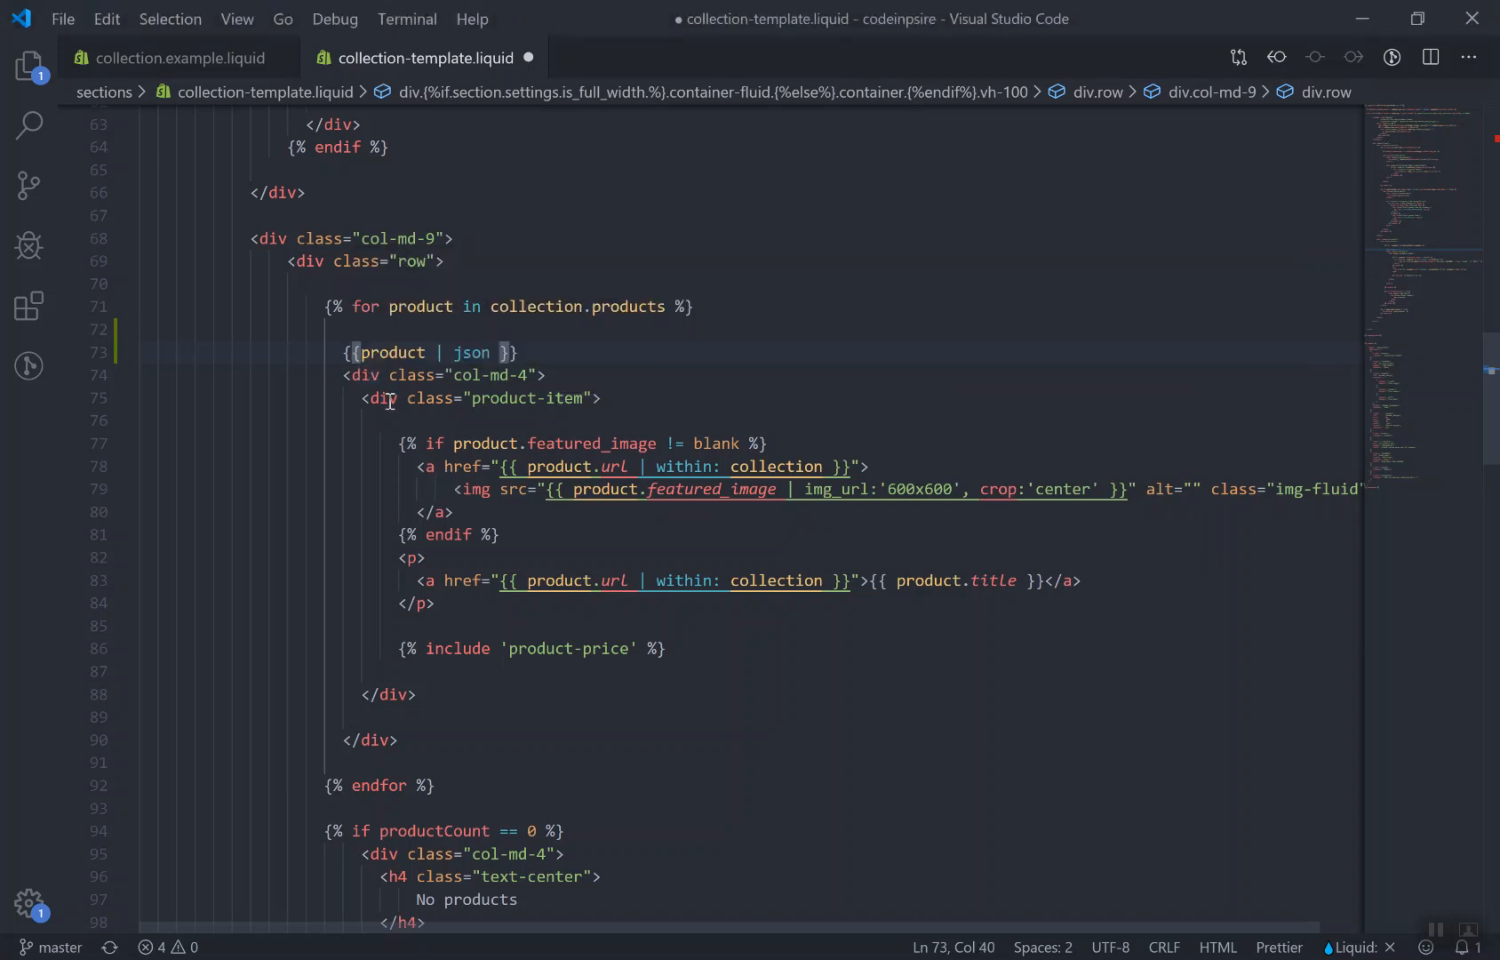
pyautogui.click(764, 488)
pyautogui.click(363, 352)
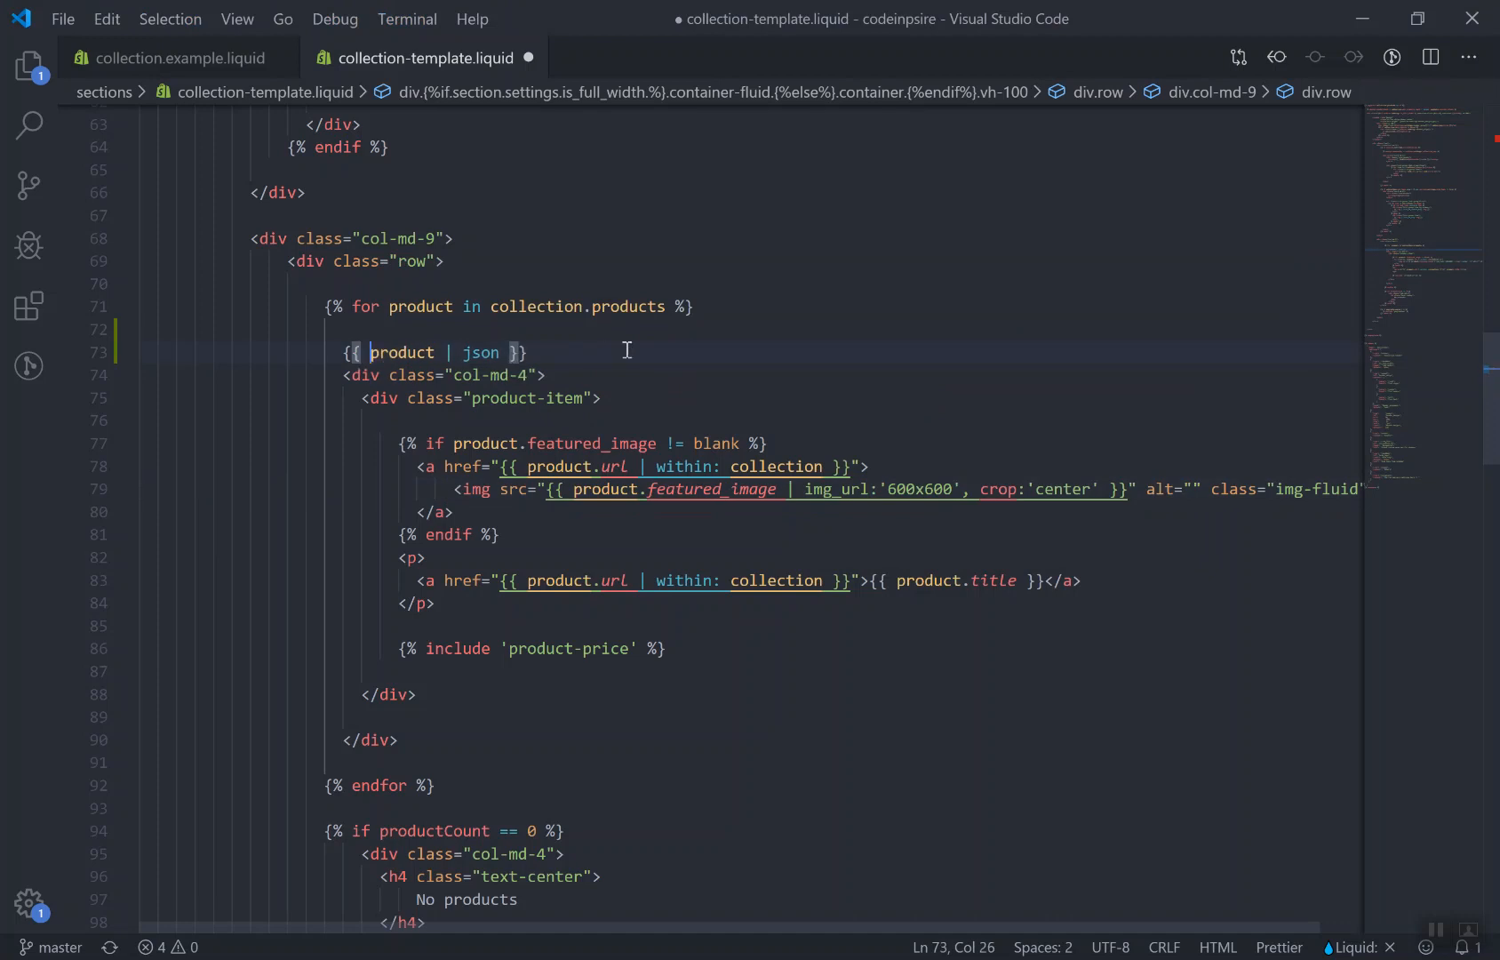
pyautogui.hotkey('ctrl', 's')
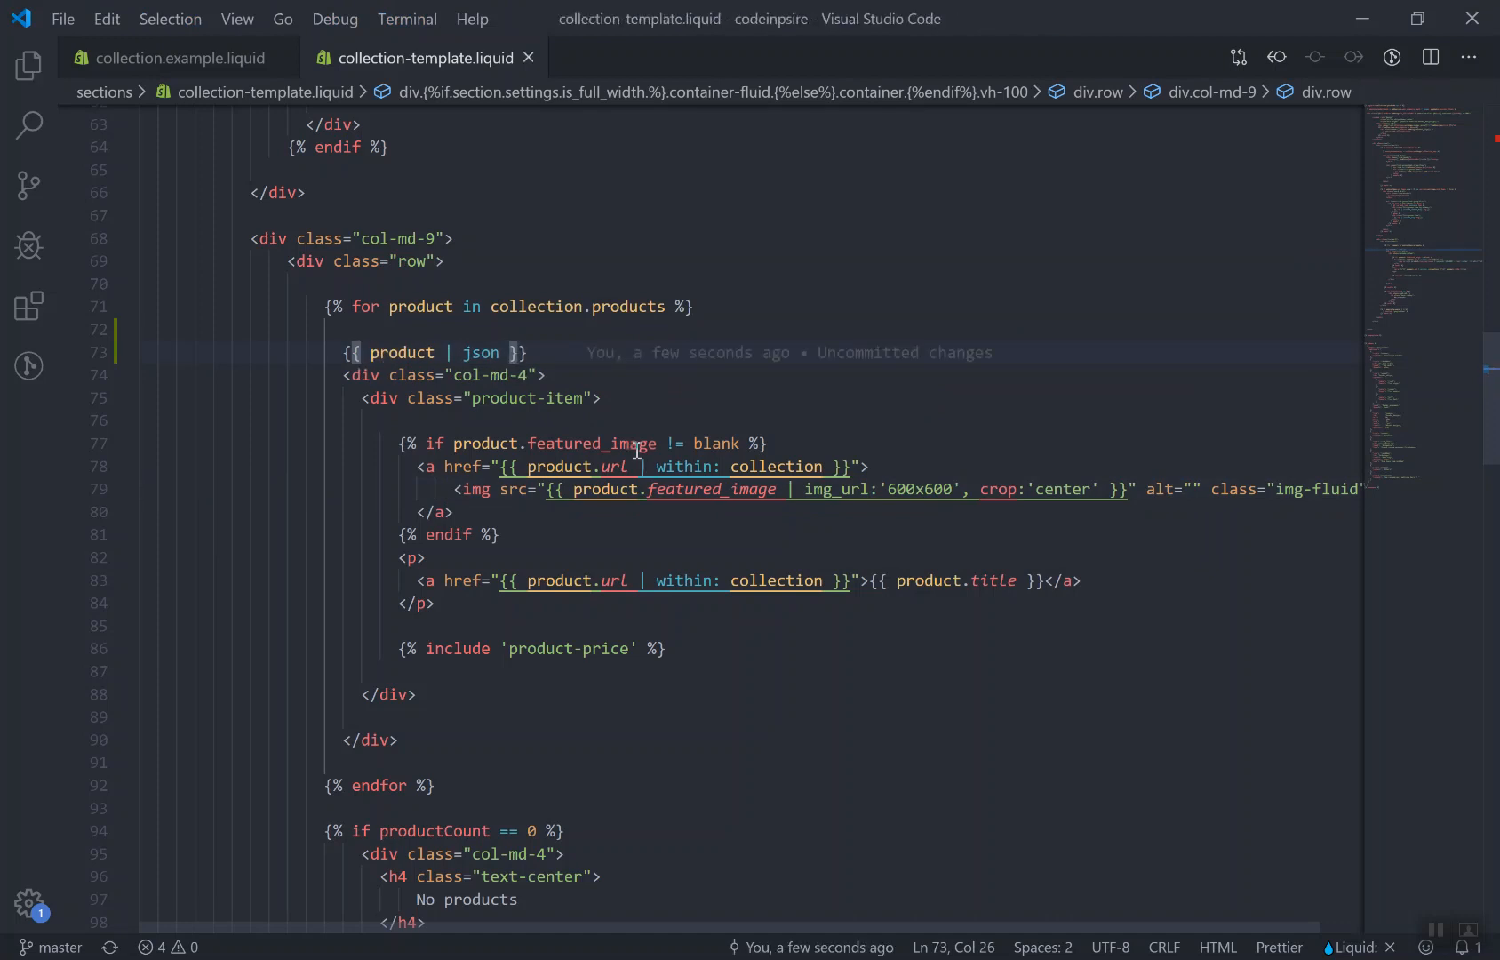
# - Remove the product json line again, save the template and return to the browser
pyautogui.hotkey('ctrl', '`')
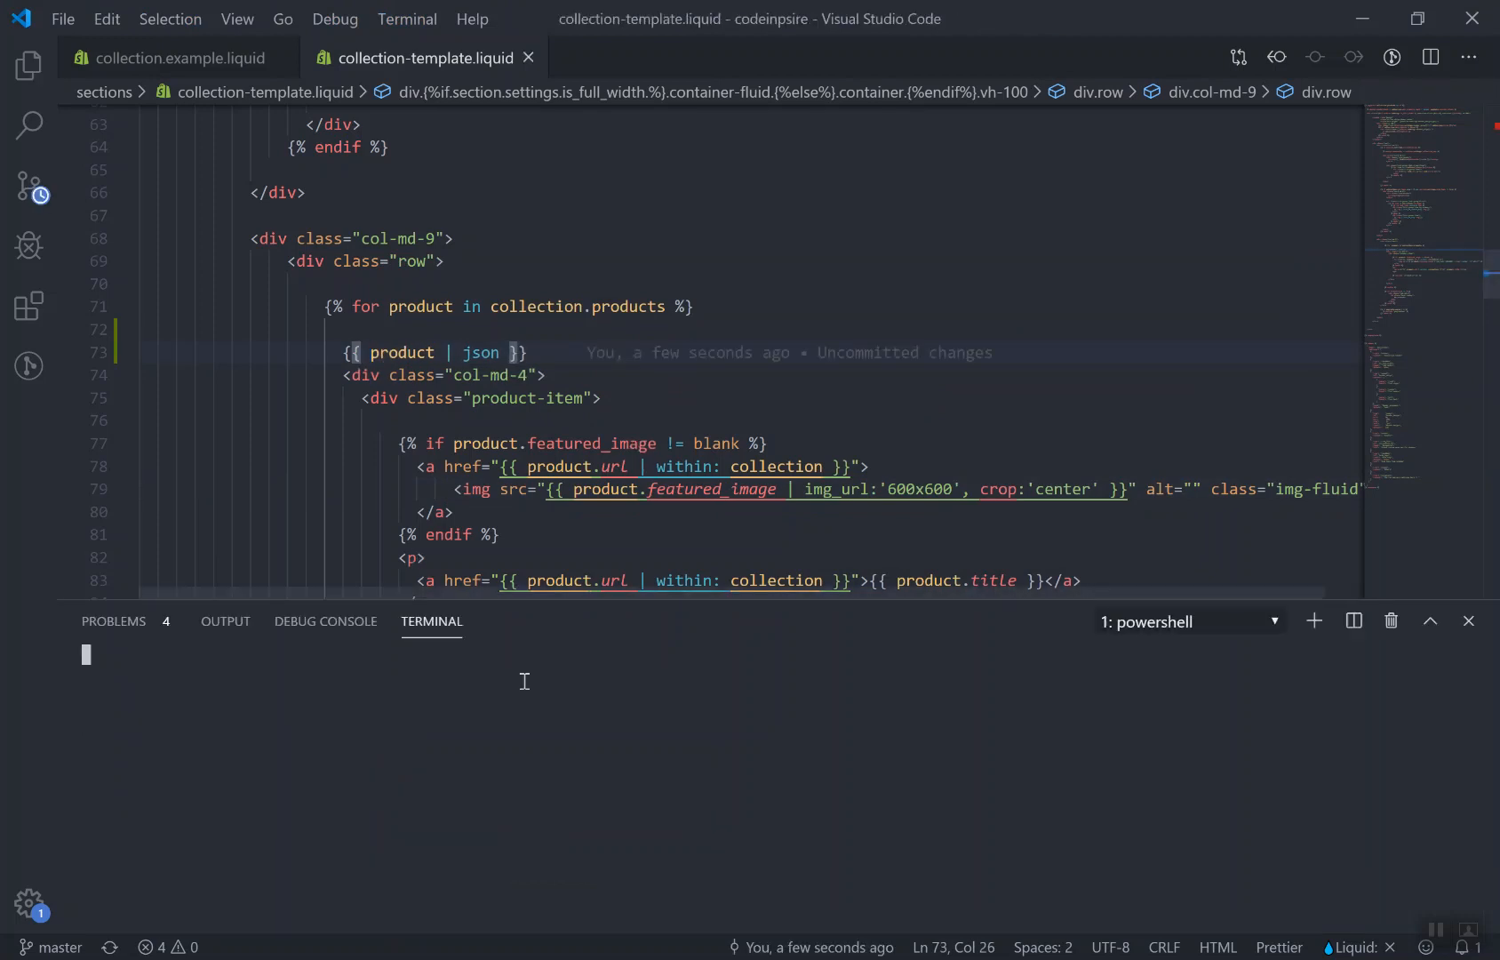
pyautogui.hotkey('ctrl', '`')
pyautogui.moveTo(346, 352); pyautogui.dragTo(536, 351)
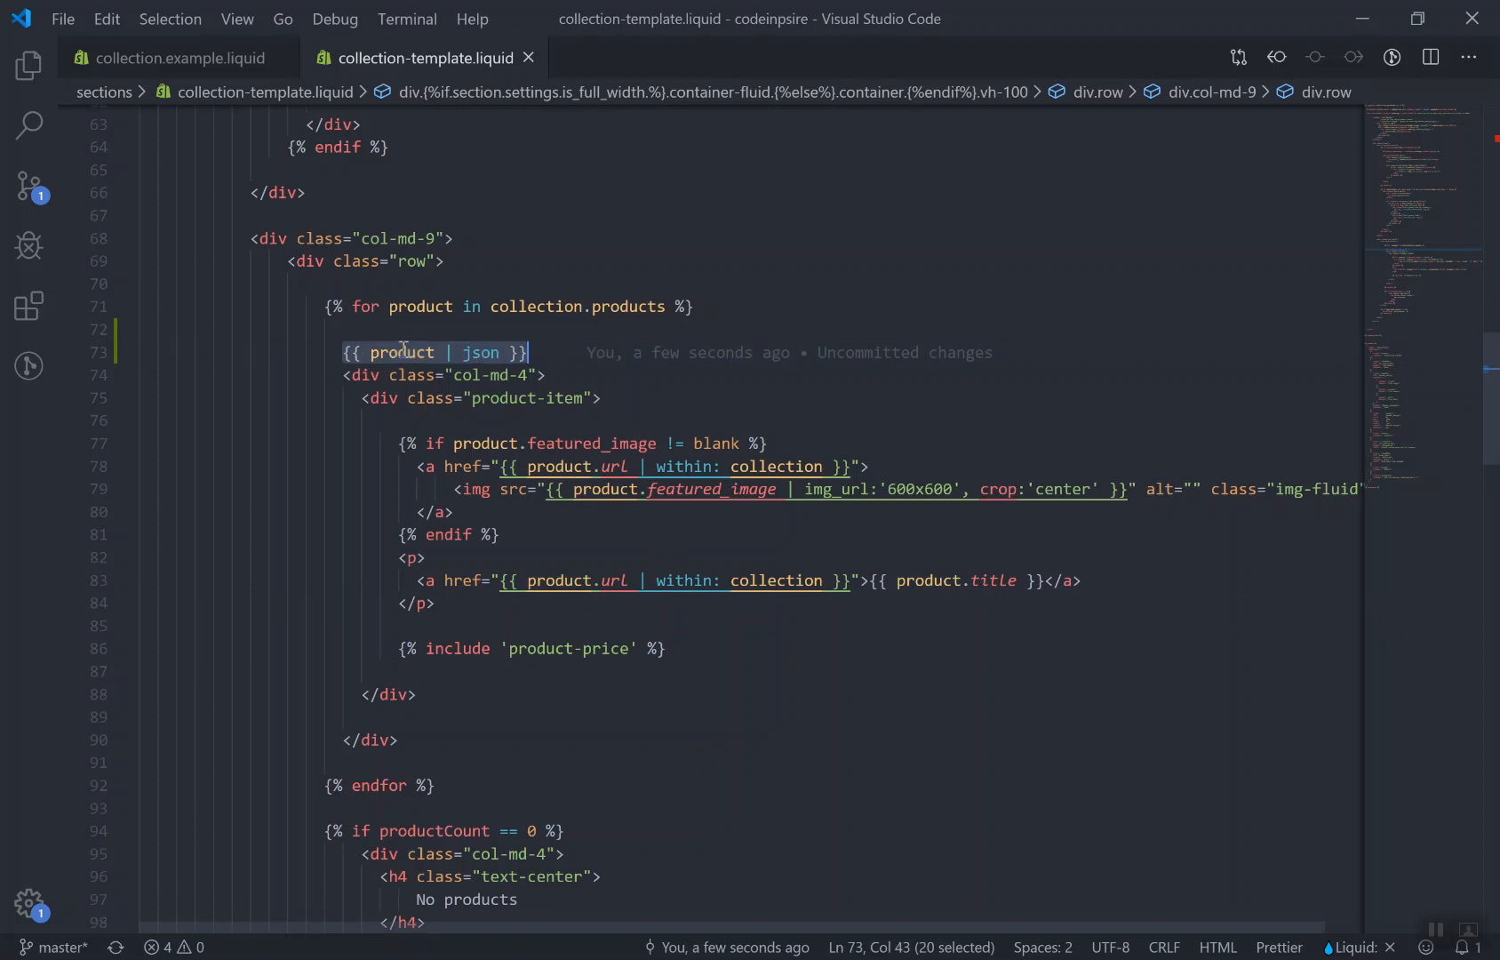
pyautogui.press('Delete')
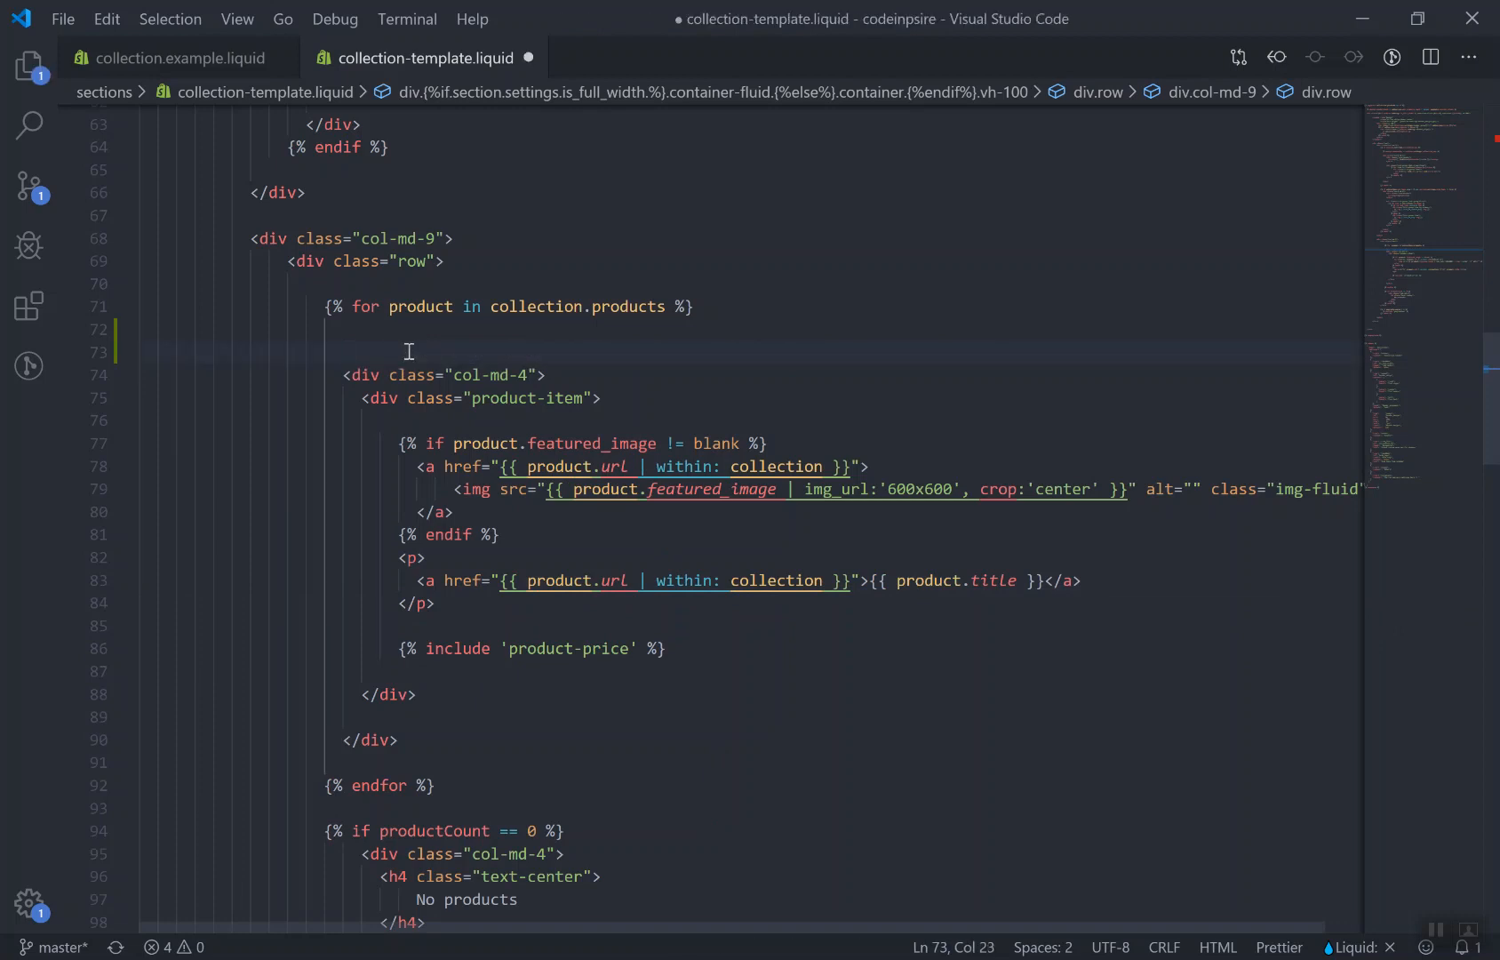
pyautogui.hotkey('ctrl', 's')
pyautogui.hotkey('alt', 'Tab')
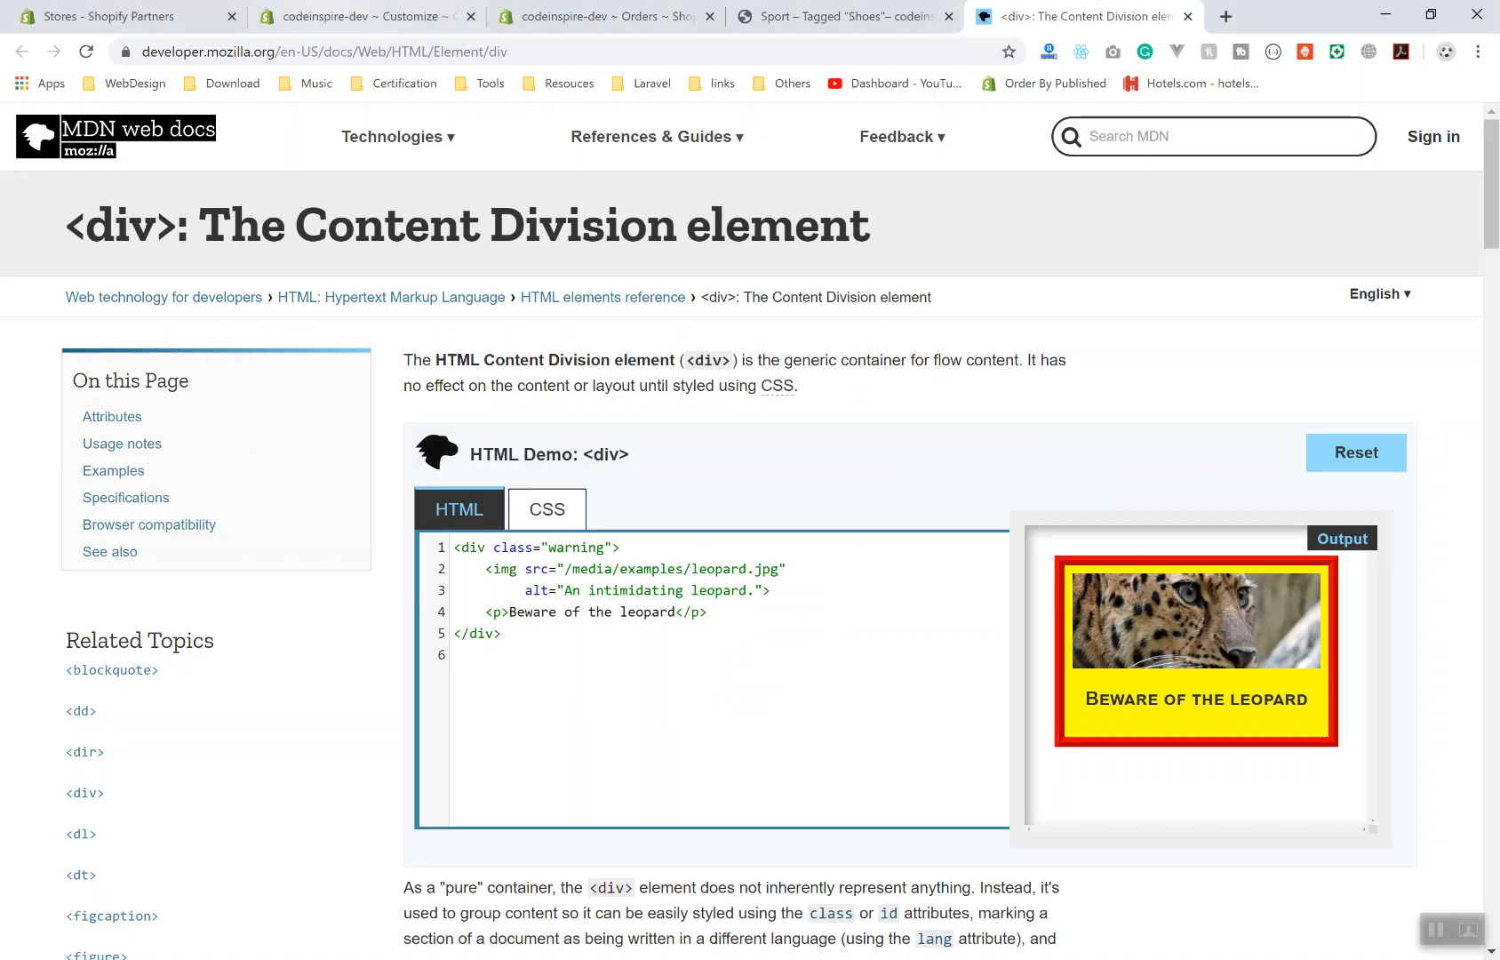
# - Switch through the browser tabs to the Sport collection storefront tab
pyautogui.click(357, 15)
pyautogui.click(603, 15)
pyautogui.click(844, 15)
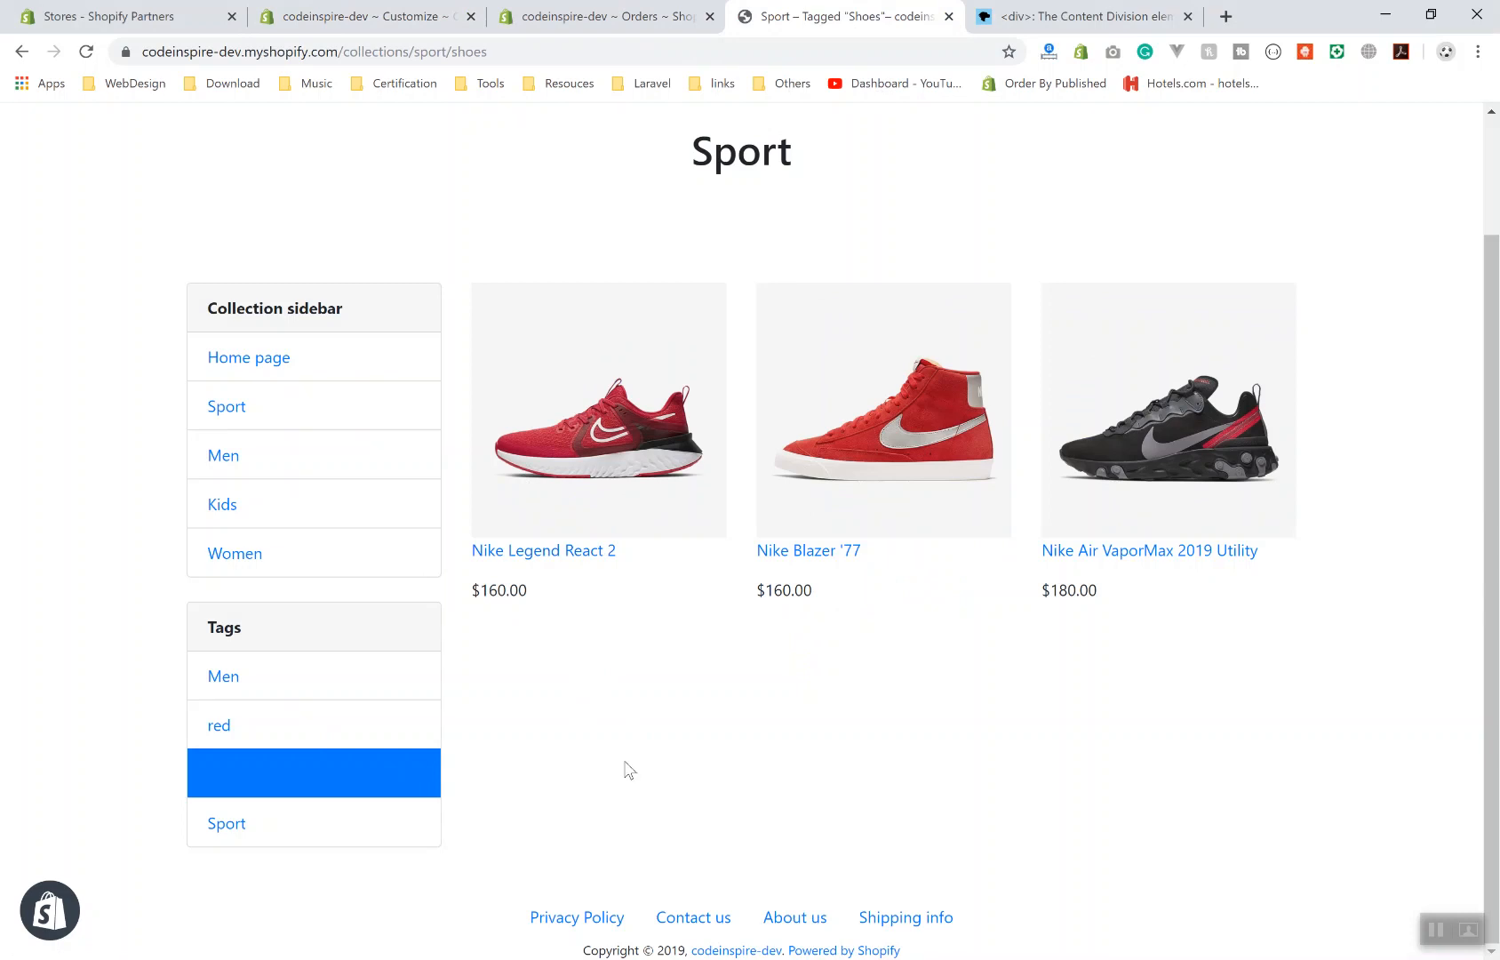
# - Paste {{ product | json }} back into the loop, delete it again, and save collection-template.liquid
pyautogui.hotkey('alt', 'Tab')
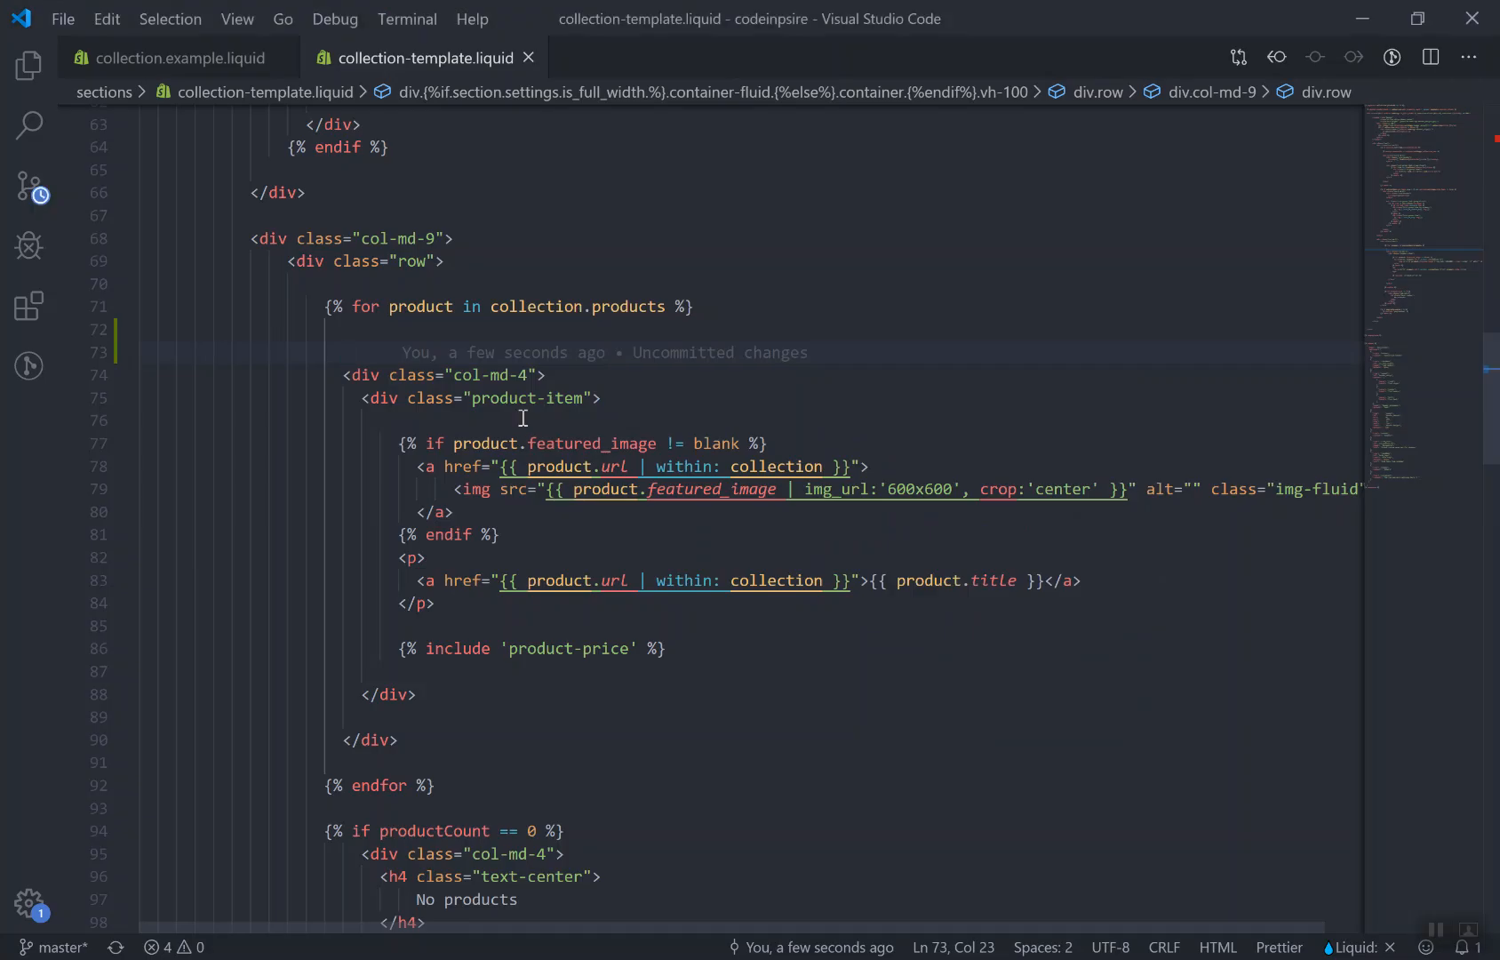
pyautogui.write('{{ product | json }}')
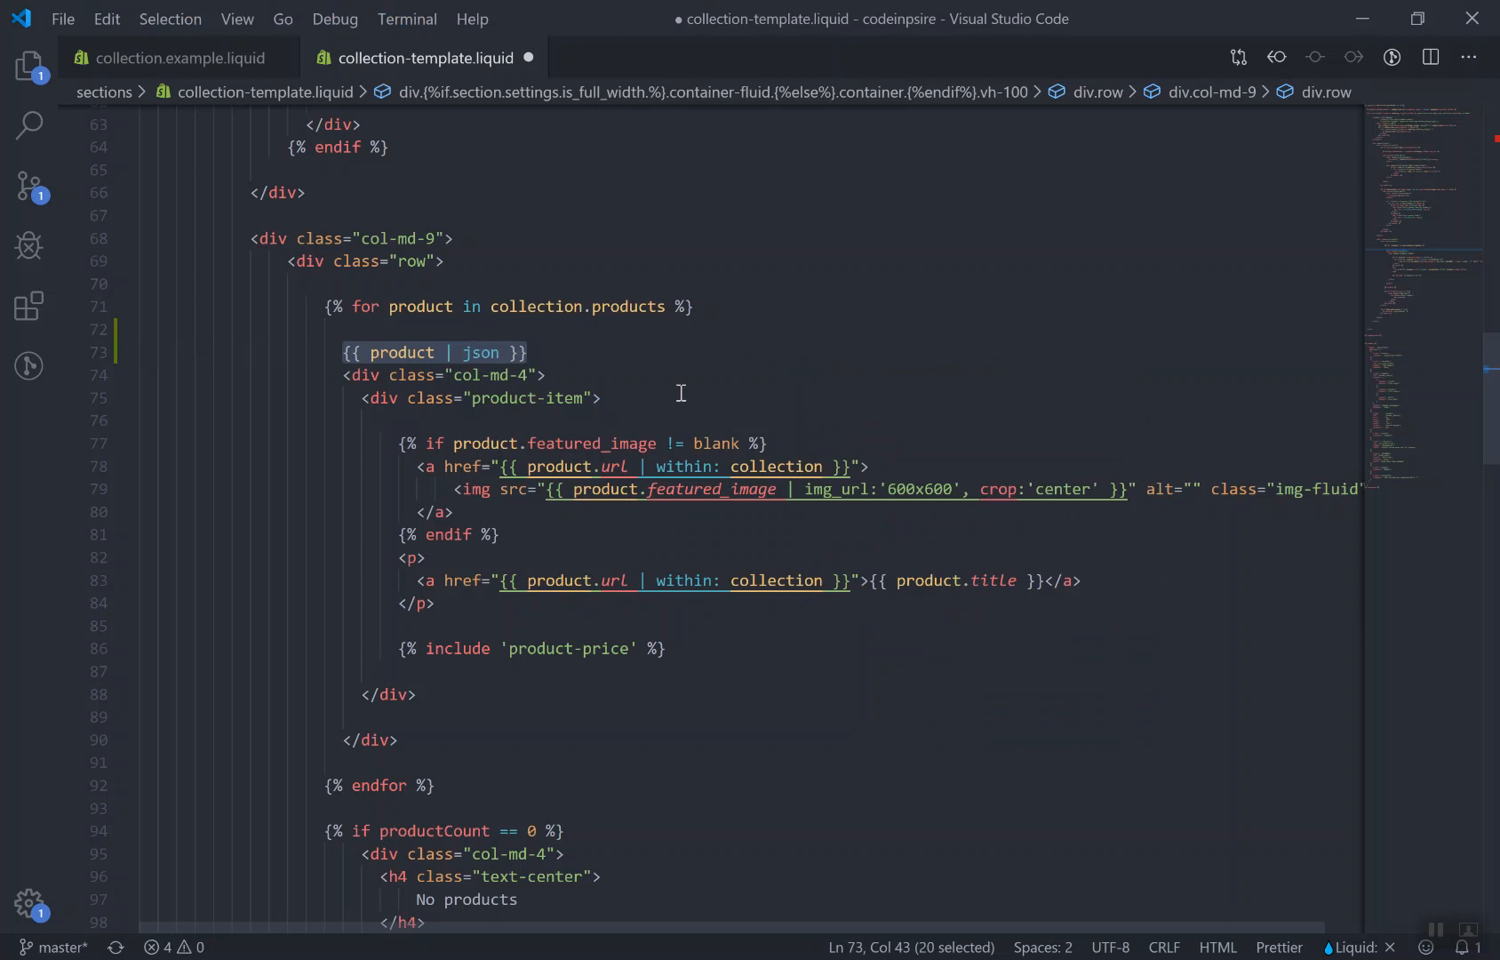
pyautogui.press('BackSpace')
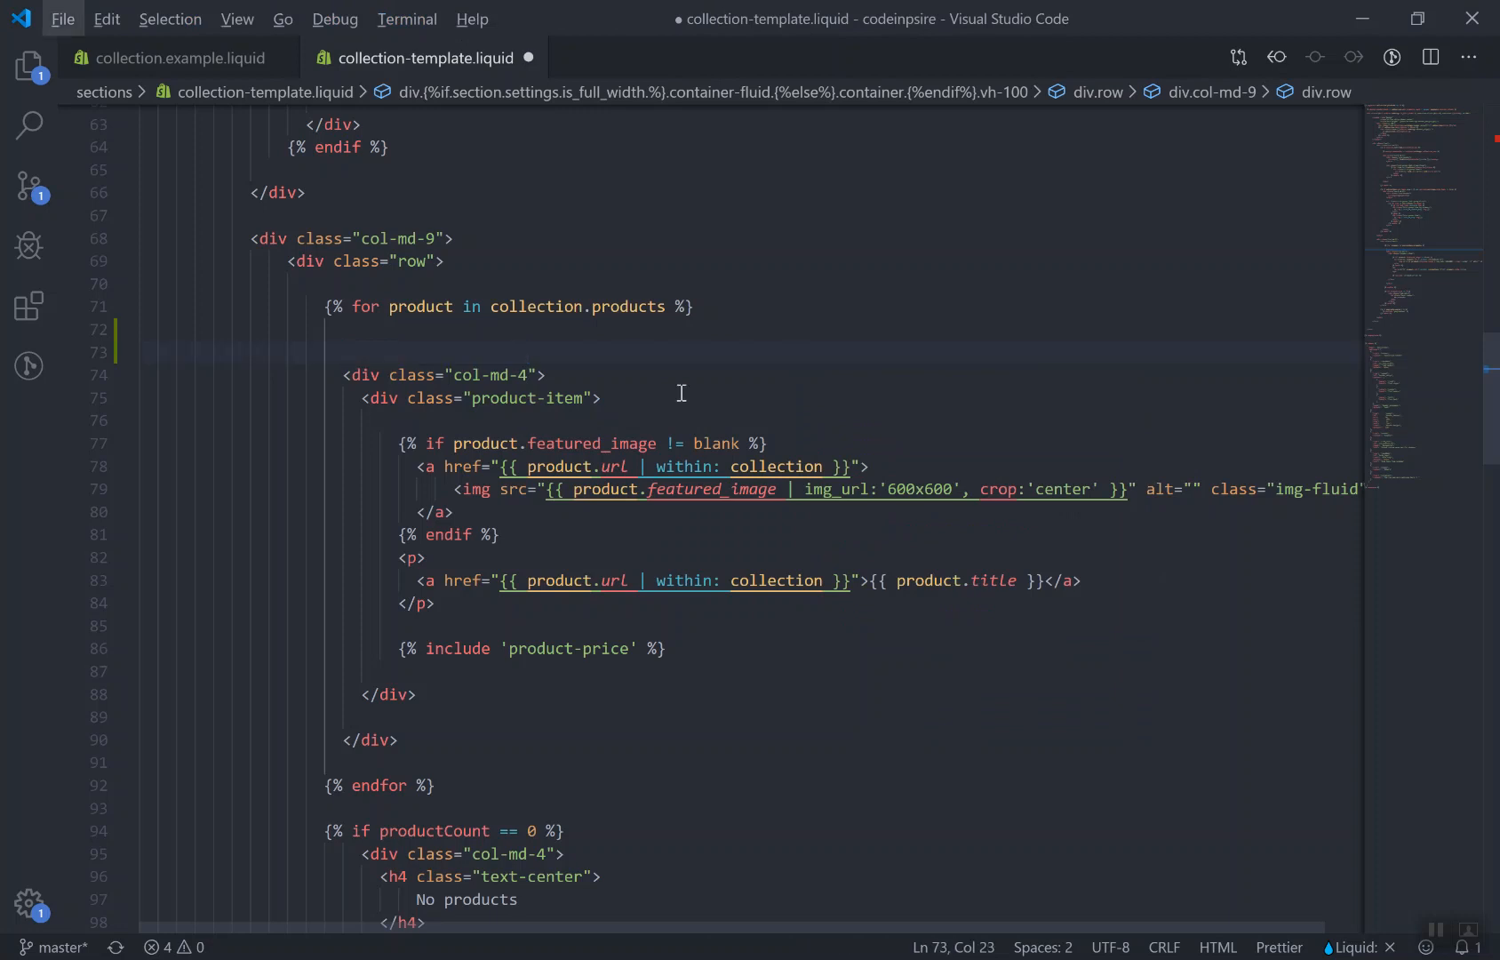
pyautogui.hotkey('ctrl', 's')
pyautogui.hotkey('alt', 'Tab')
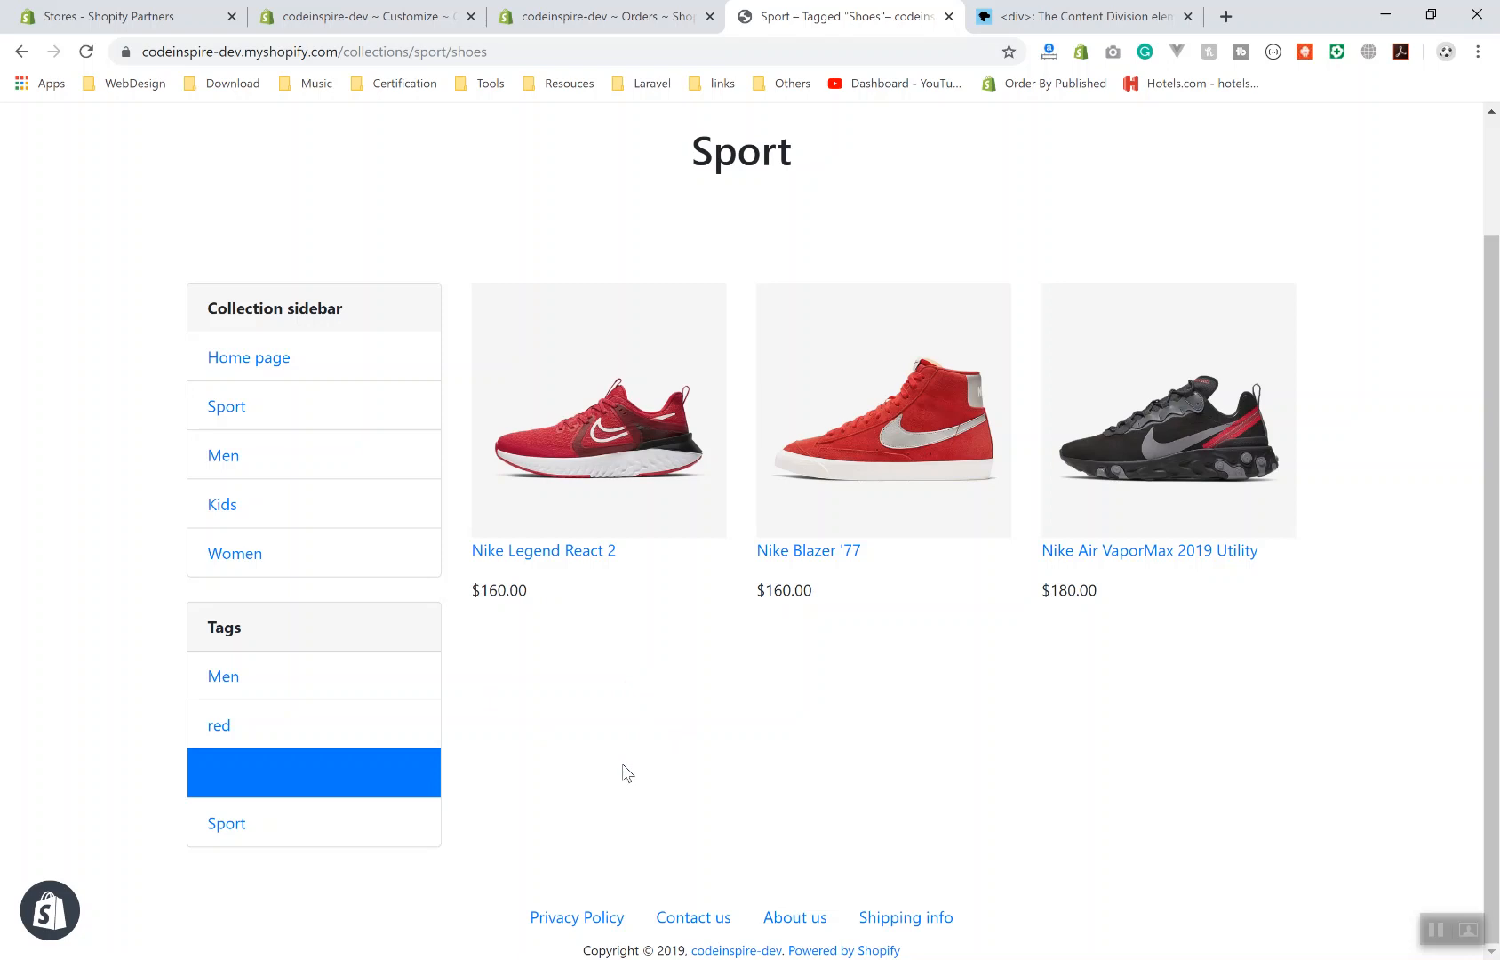
# - Open the Nike Legend React 2 product page from the Sport collection listing
pyautogui.hotkey('alt', 'Tab')
pyautogui.hotkey('alt', 'Tab')
pyautogui.click(591, 550)
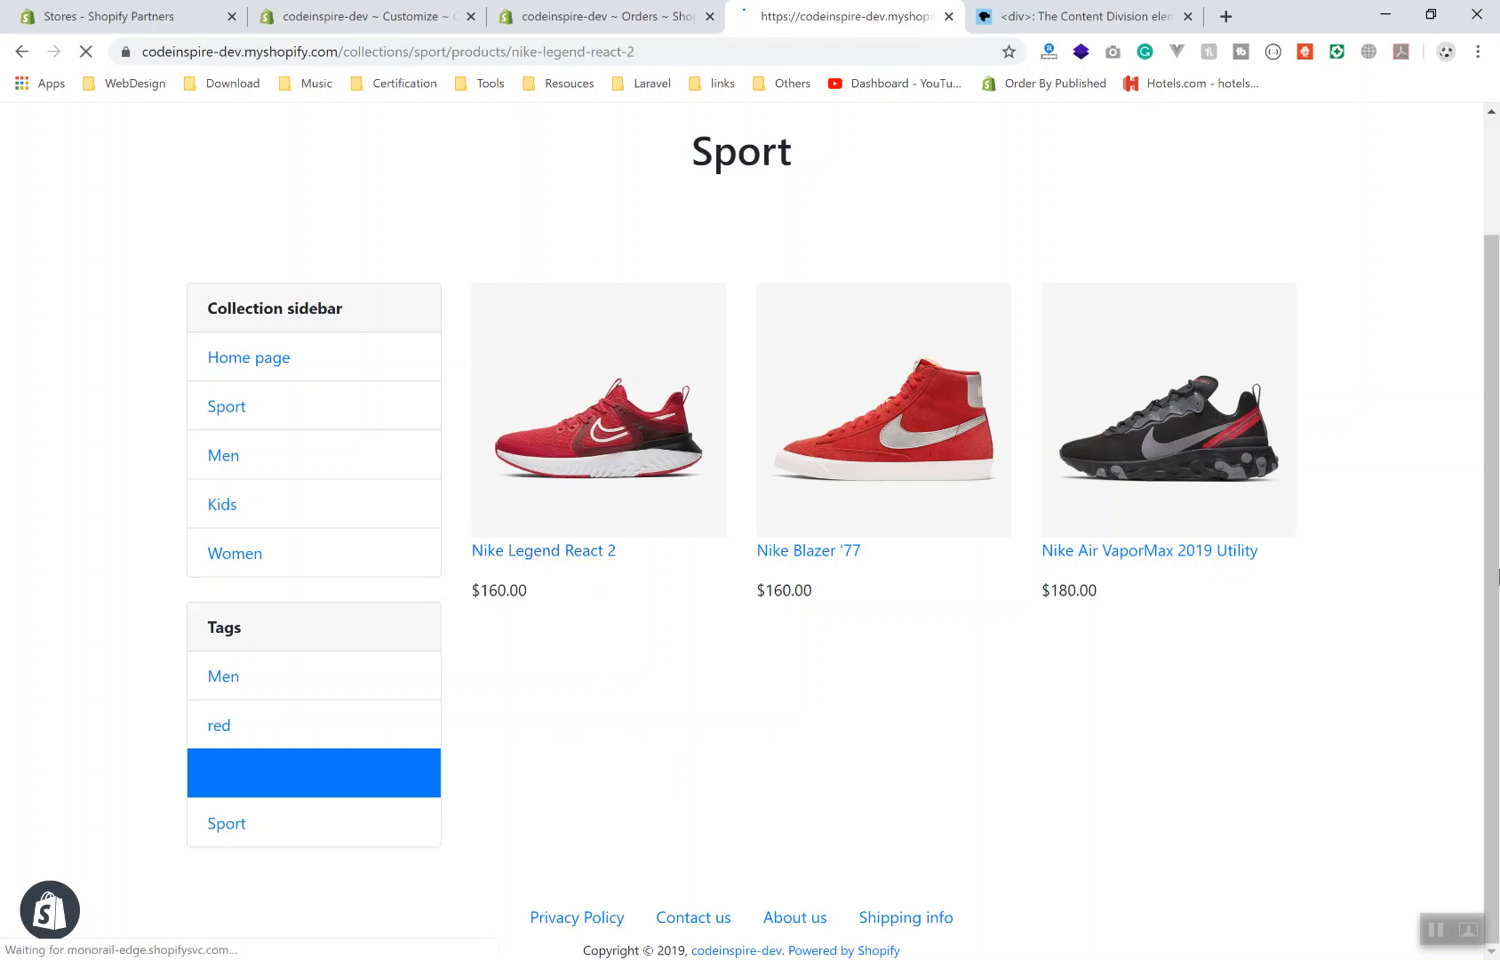